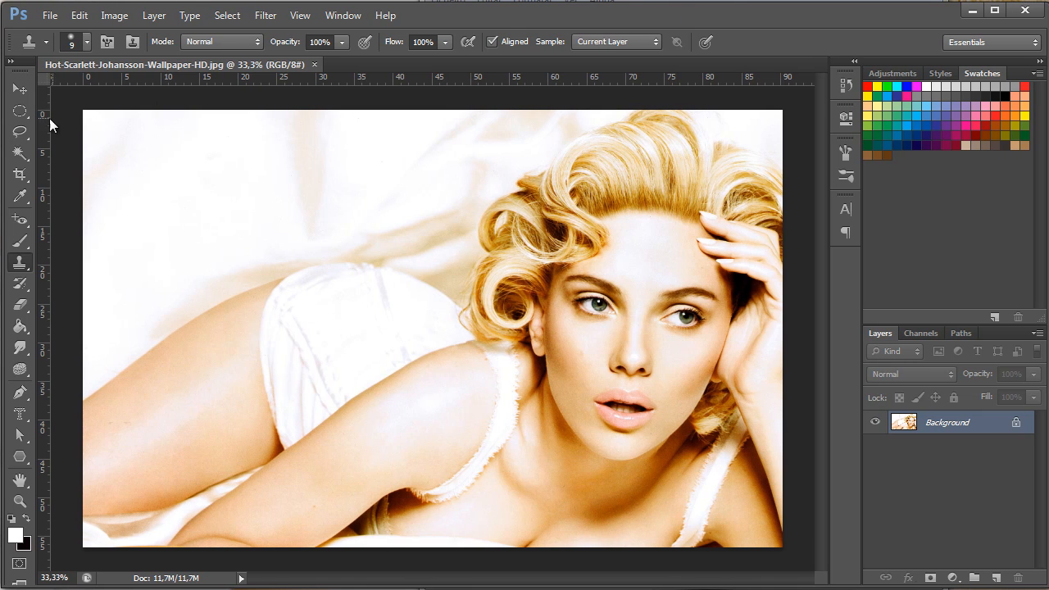
# - Switch to the Move tool and open the Filter Gallery on the Background photo
pyautogui.click(17, 91)
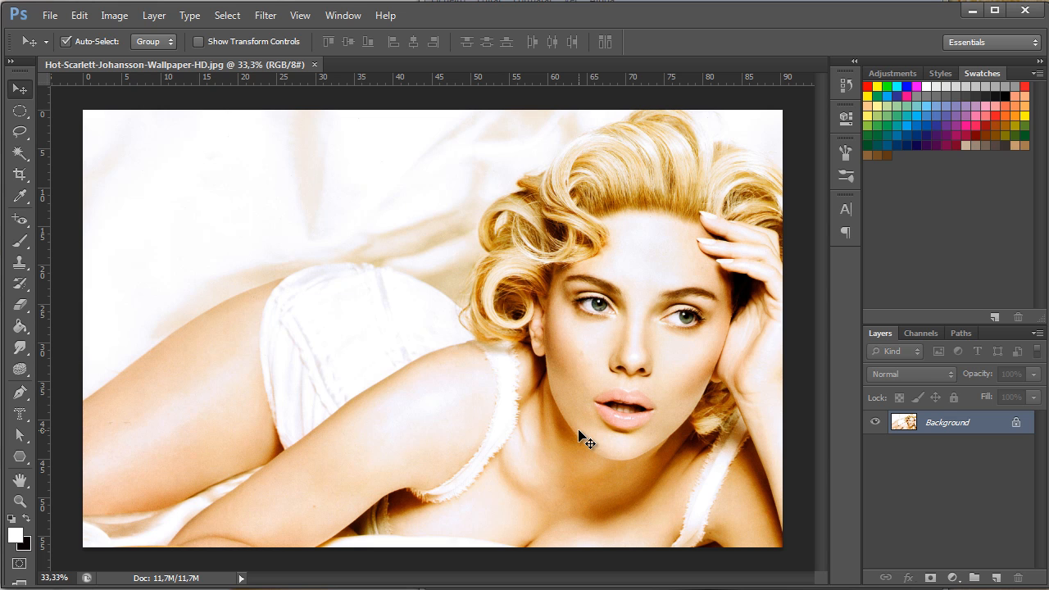
pyautogui.click(266, 16)
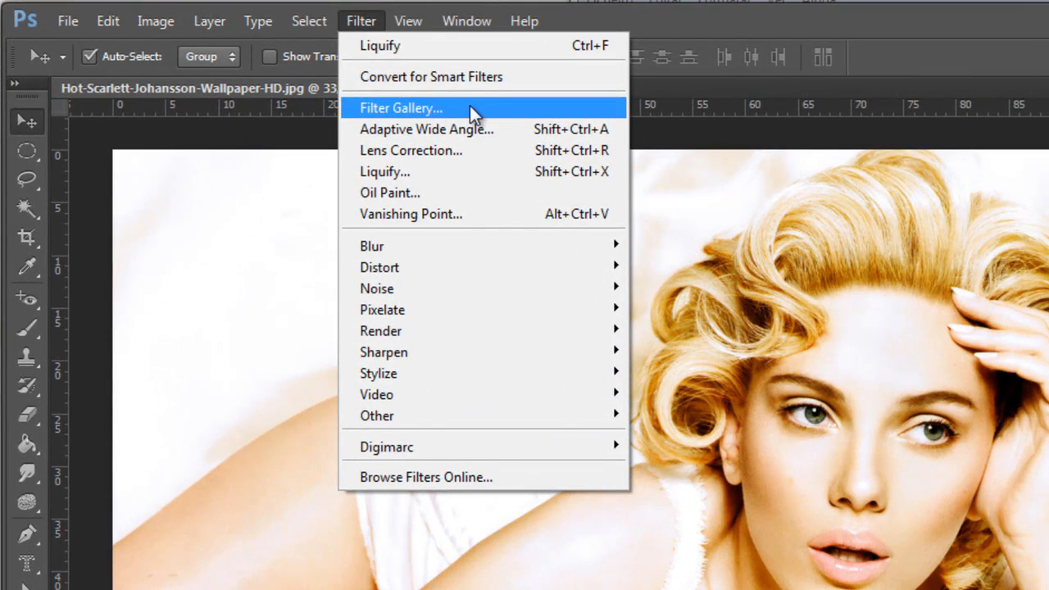
pyautogui.click(471, 107)
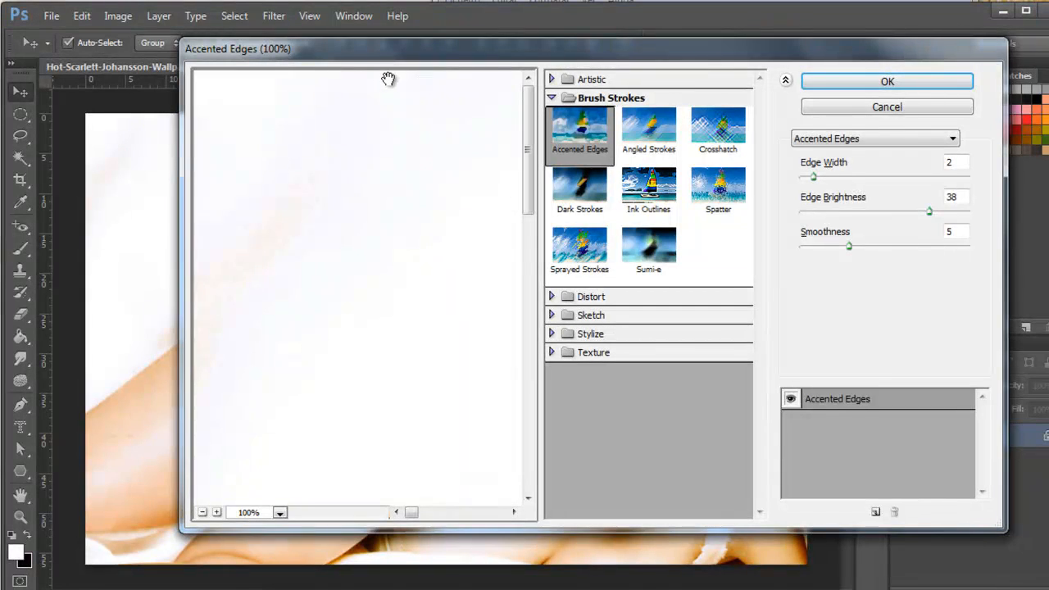
# - Frame the woman's face in the Filter Gallery preview at 50% magnification
pyautogui.moveTo(513, 54); pyautogui.dragTo(434, 40)
pyautogui.click(339, 499)
pyautogui.click(123, 498)
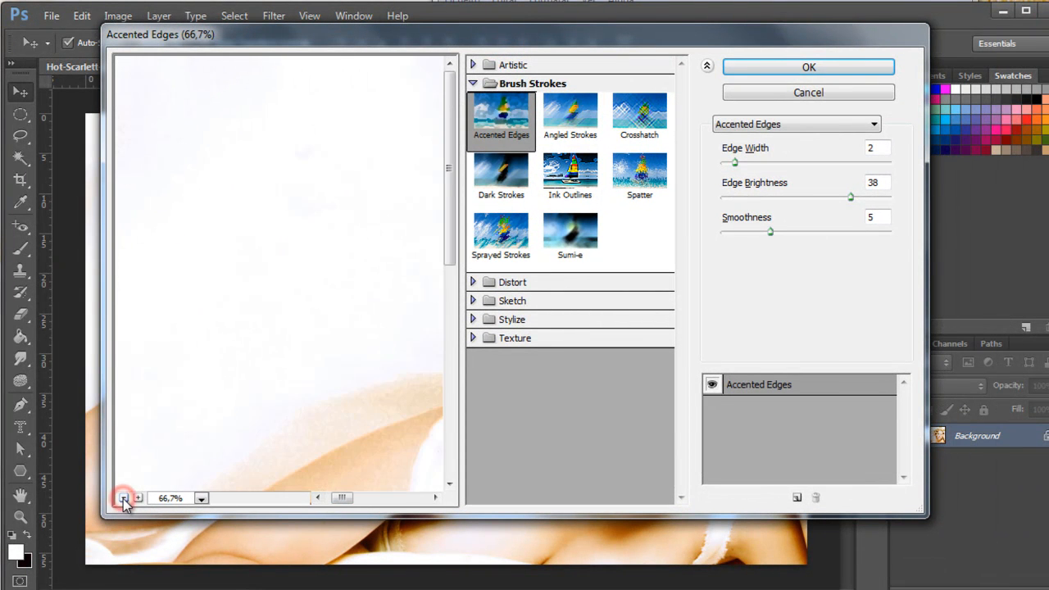
pyautogui.click(123, 498)
pyautogui.moveTo(421, 355); pyautogui.dragTo(135, 236)
pyautogui.moveTo(335, 258); pyautogui.dragTo(354, 210)
pyautogui.click(124, 498)
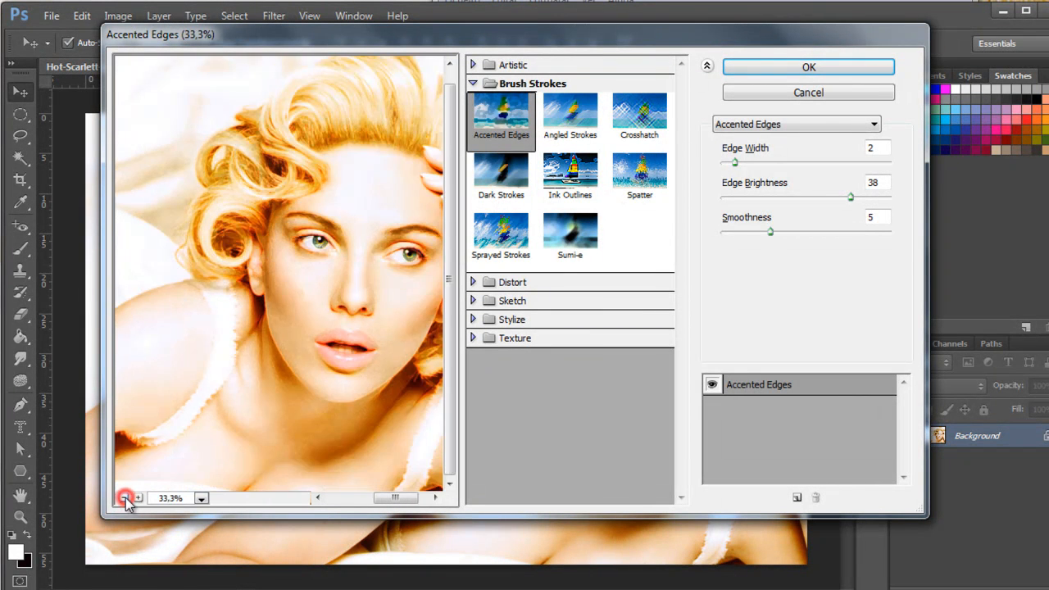
pyautogui.click(123, 498)
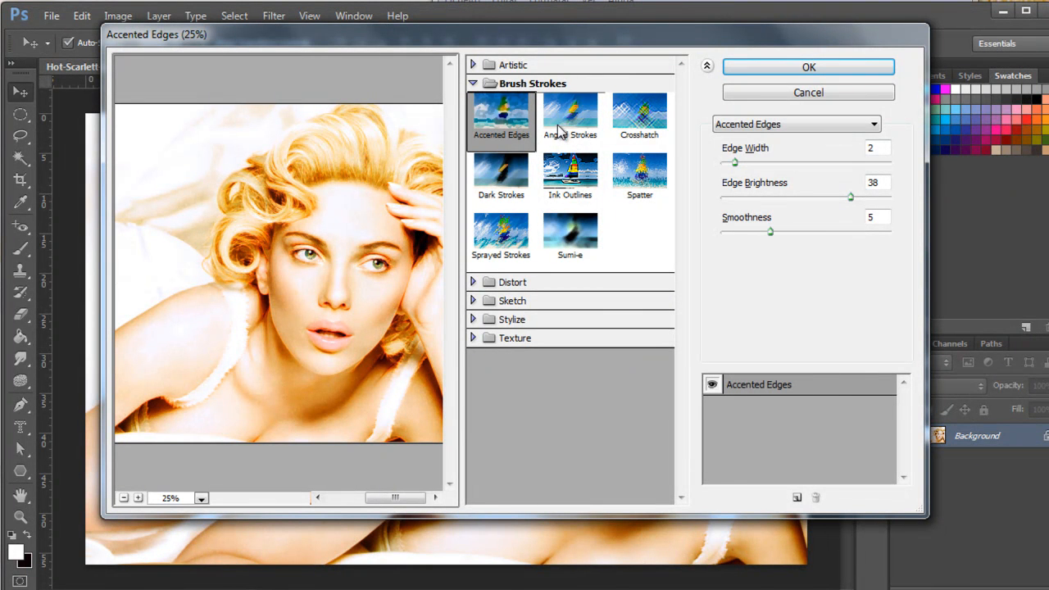
pyautogui.click(138, 498)
pyautogui.click(138, 497)
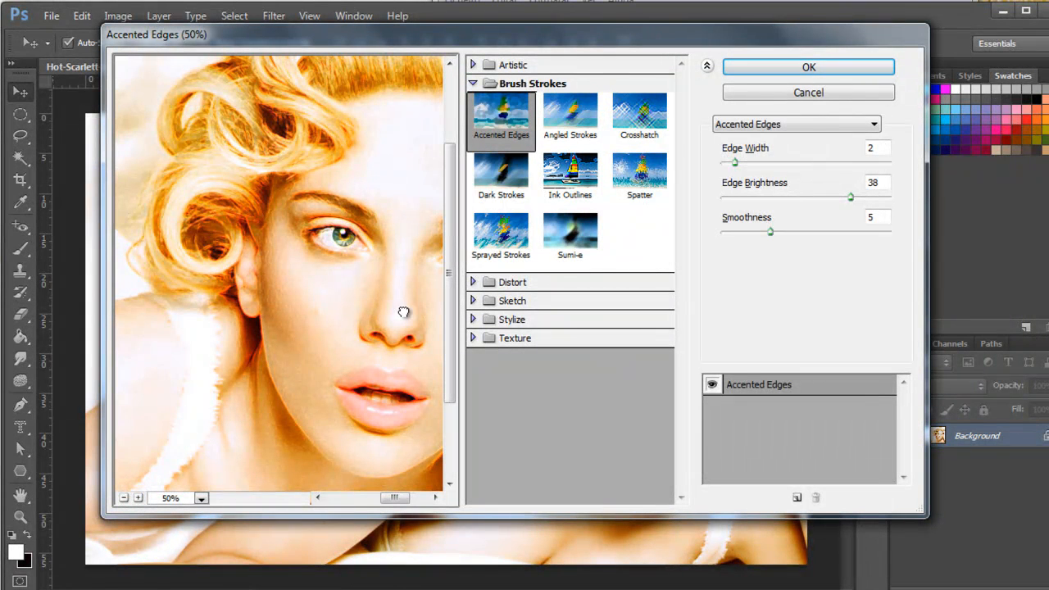
pyautogui.moveTo(403, 312); pyautogui.dragTo(325, 319)
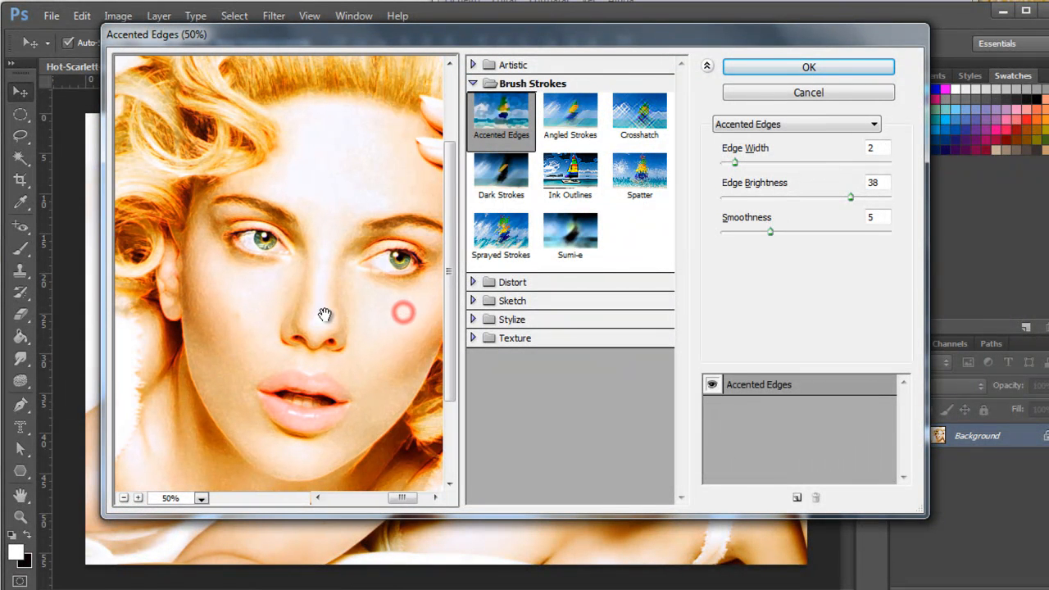
# - Try the Artistic filters Colored Pencil and Cutout, giving Cutout 5 levels, edge simplicity 3 and edge fidelity 2
pyautogui.click(473, 66)
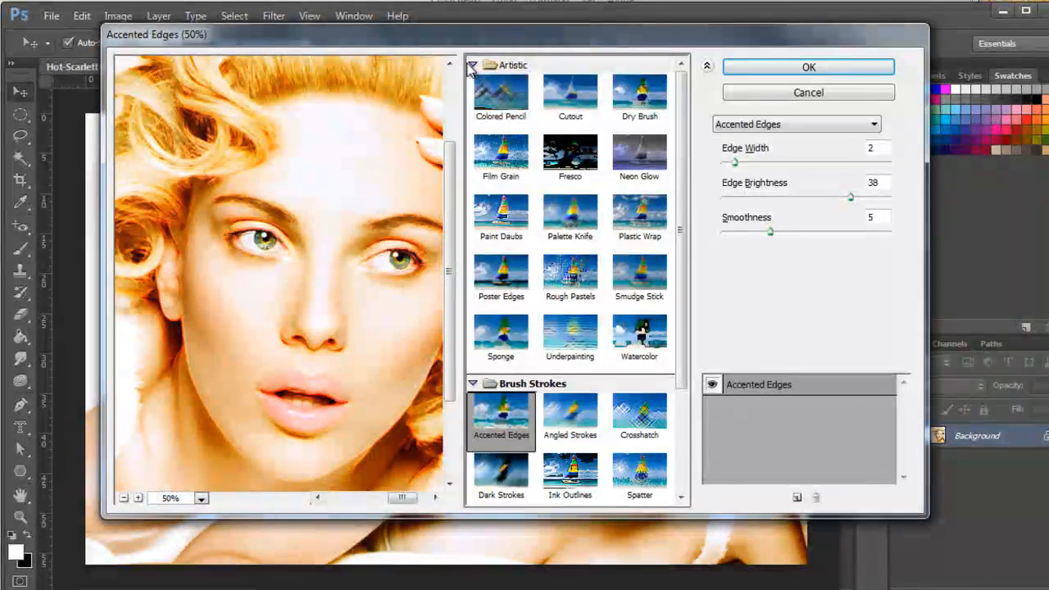
pyautogui.click(501, 89)
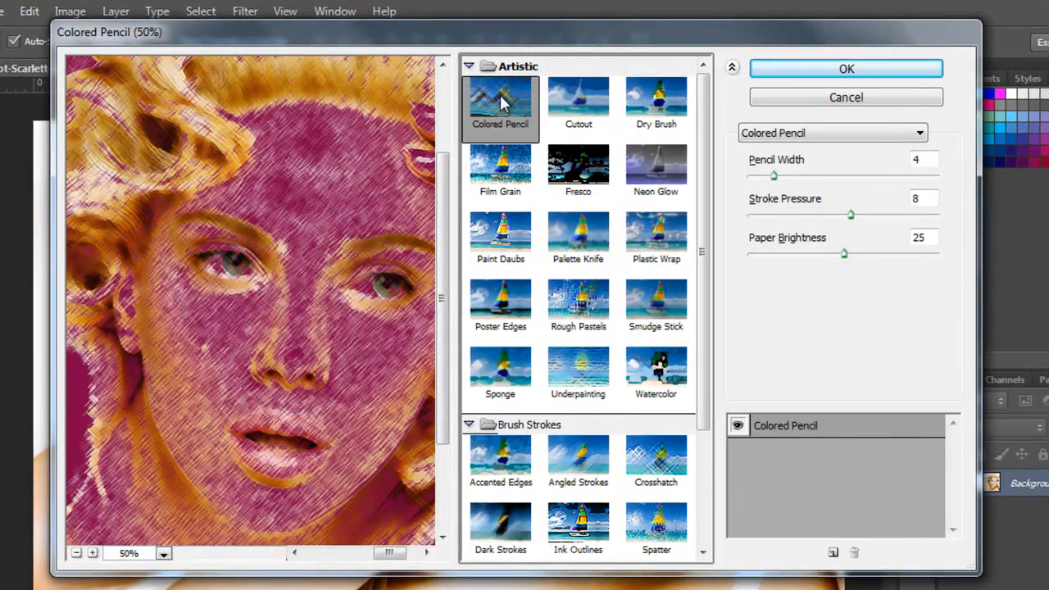
pyautogui.click(569, 106)
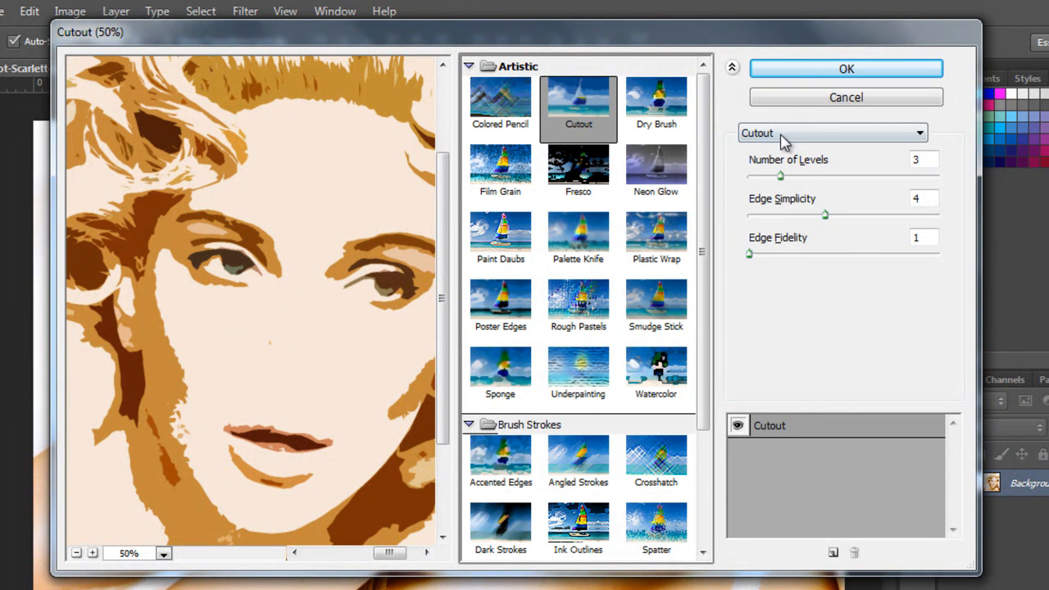
pyautogui.moveTo(780, 180); pyautogui.dragTo(801, 215)
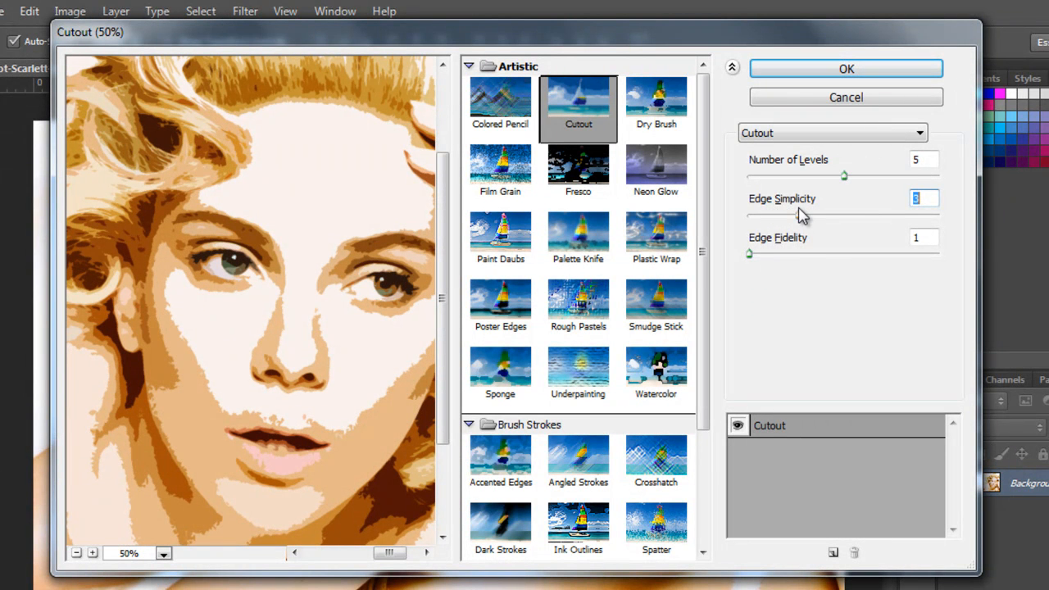
pyautogui.moveTo(788, 255); pyautogui.dragTo(887, 260)
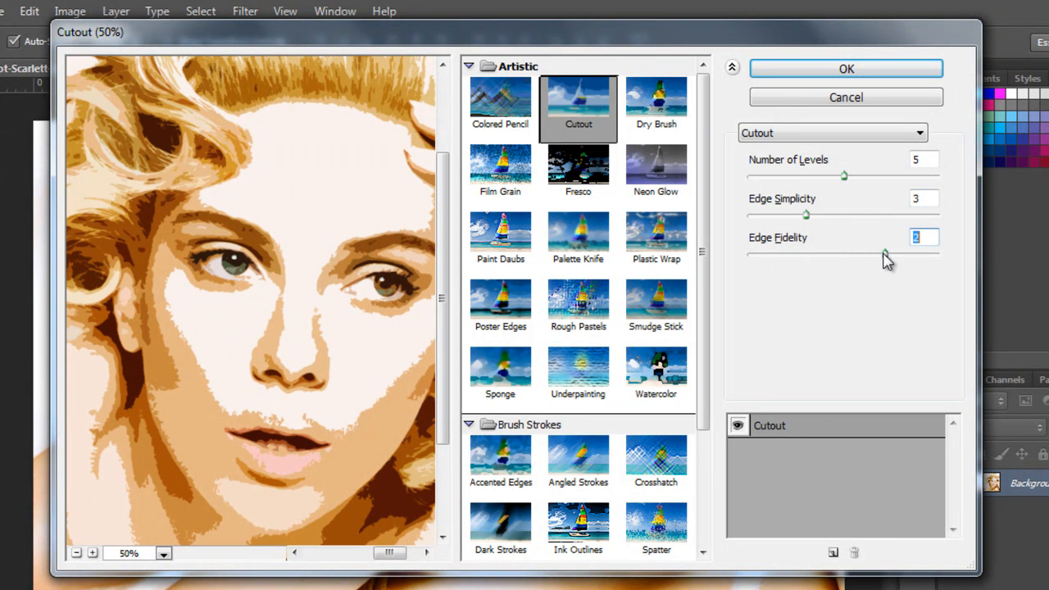
# - Preview the Artistic filters Dry Brush, Neon Glow, Fresco, Film Grain and Paint Daubs on the face
pyautogui.click(657, 102)
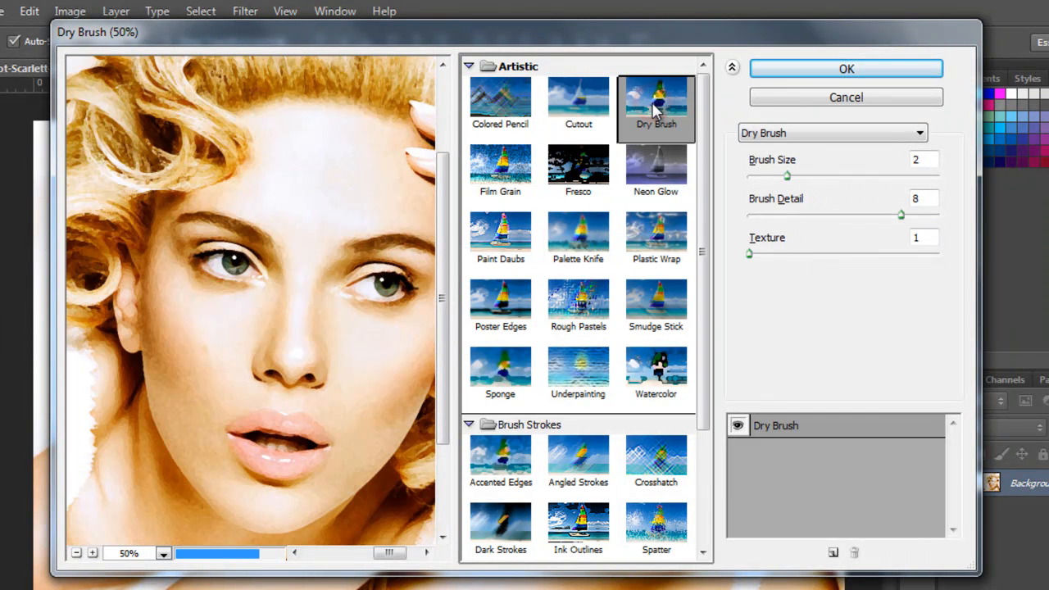
pyautogui.click(643, 171)
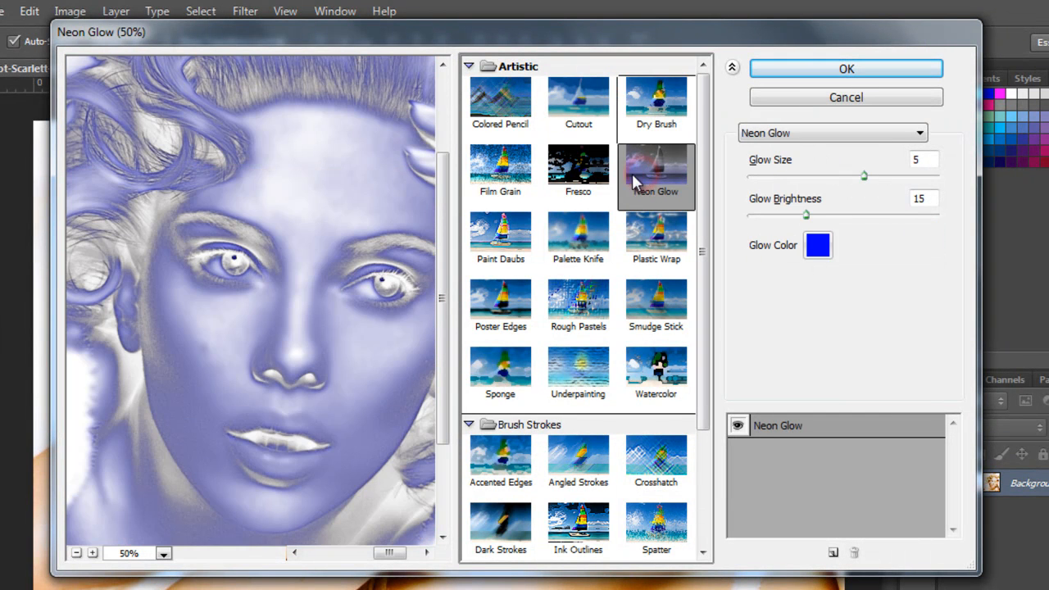
pyautogui.click(602, 182)
pyautogui.click(482, 179)
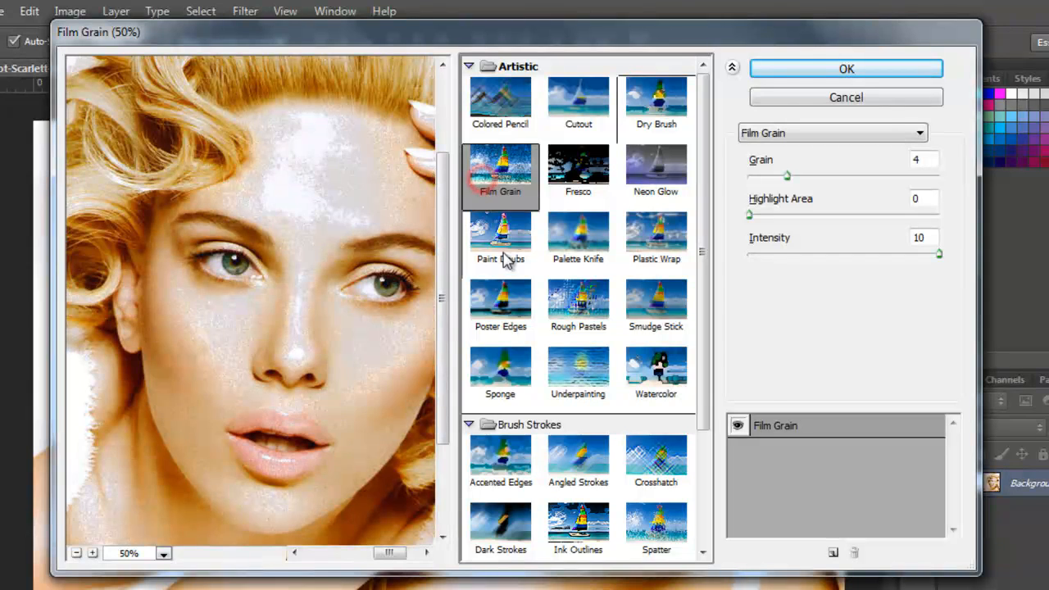
pyautogui.click(501, 250)
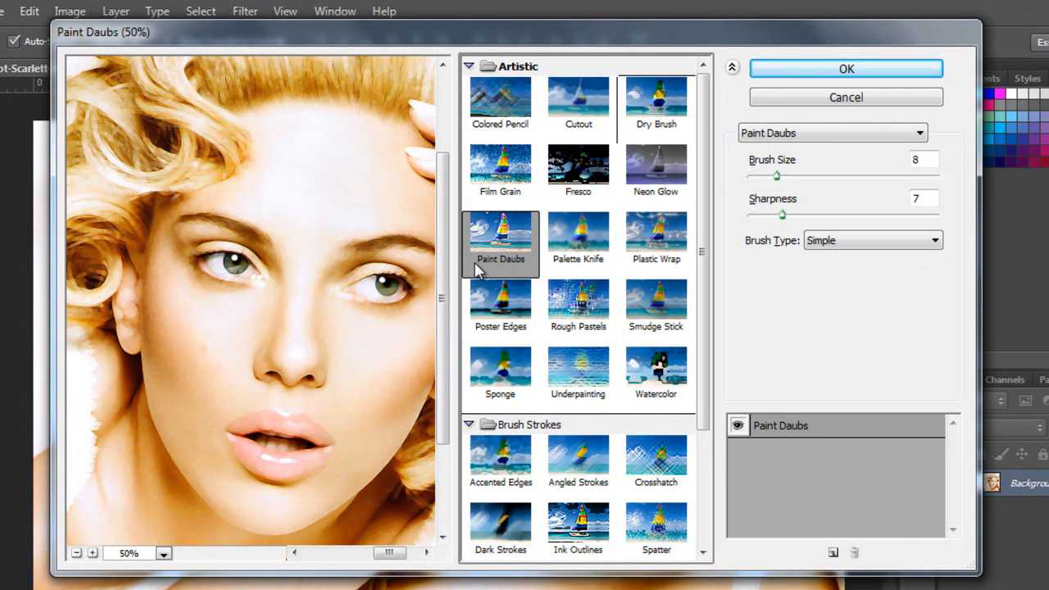
pyautogui.moveTo(220, 362)
pyautogui.mouseDown()
pyautogui.moveTo(421, 324)
pyautogui.moveTo(347, 326)
pyautogui.mouseUp()
pyautogui.moveTo(292, 230); pyautogui.dragTo(293, 259)
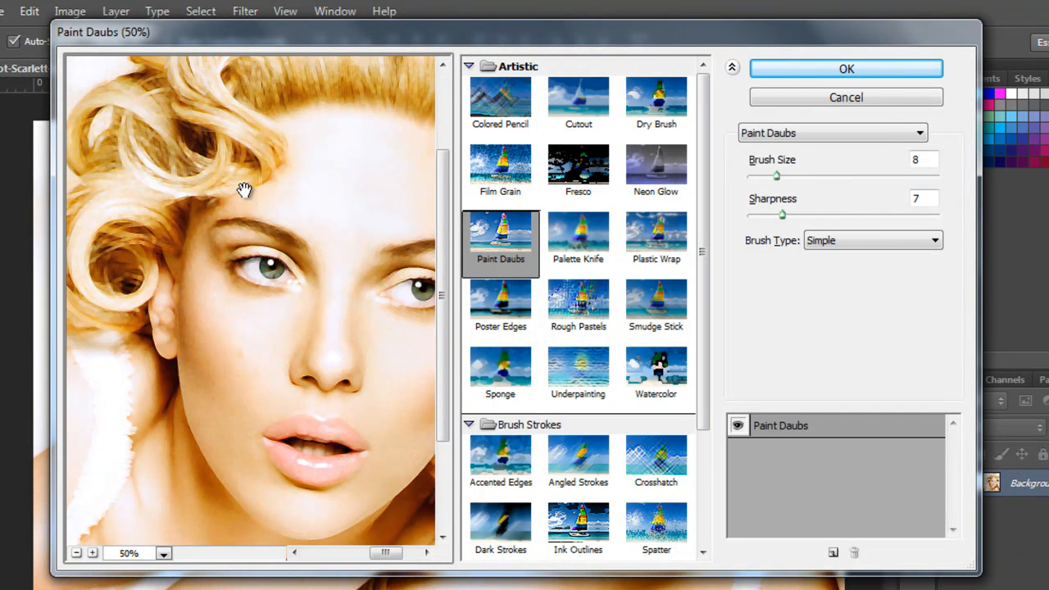
# - Preview the Artistic filters Palette Knife, Plastic Wrap and Poster Edges, inspecting different parts of the portrait
pyautogui.click(586, 235)
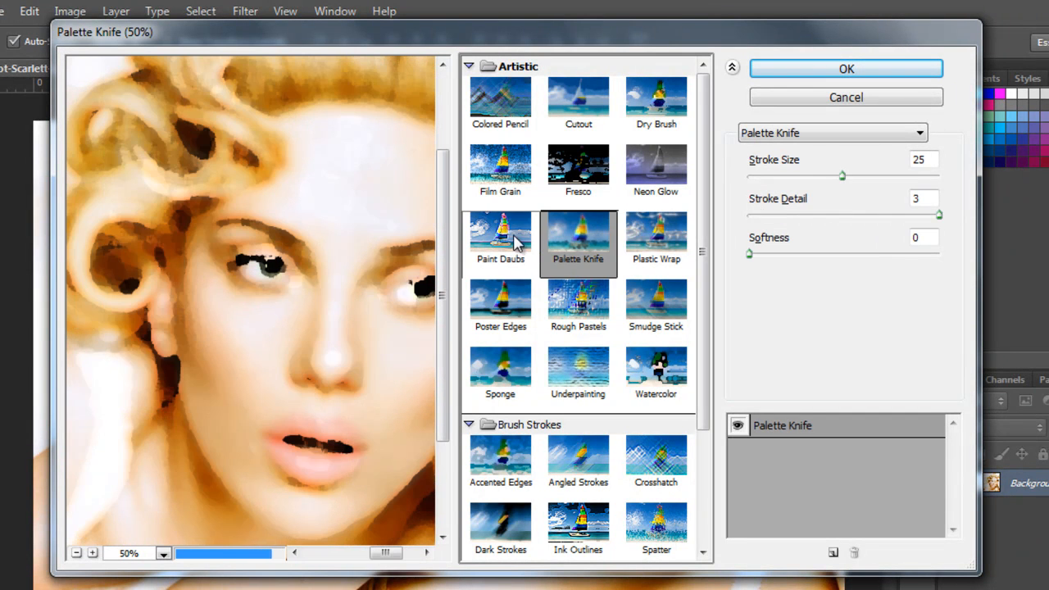
pyautogui.click(659, 237)
pyautogui.moveTo(340, 305); pyautogui.dragTo(369, 169)
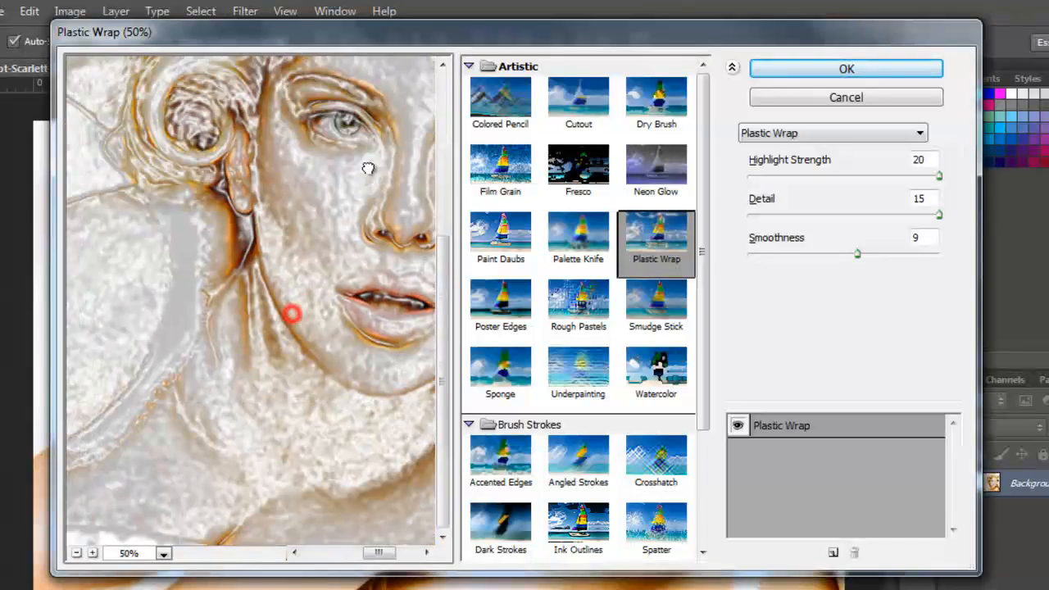
pyautogui.click(508, 305)
pyautogui.moveTo(271, 279); pyautogui.dragTo(182, 388)
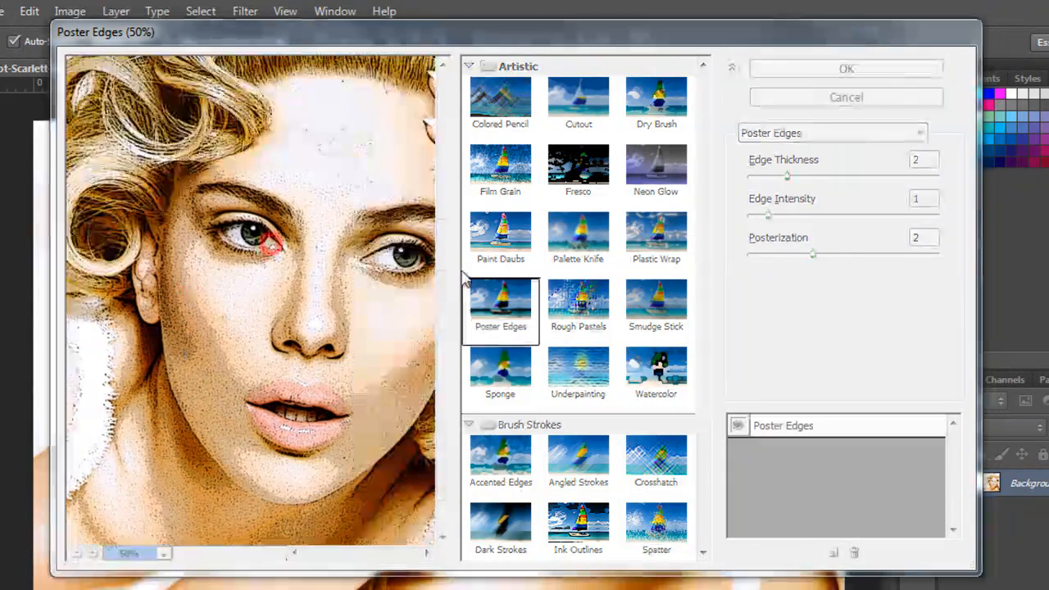
# - Preview the remaining Artistic filters Rough Pastels, Smudge Stick, Sponge, Underpainting and Watercolor
pyautogui.click(583, 299)
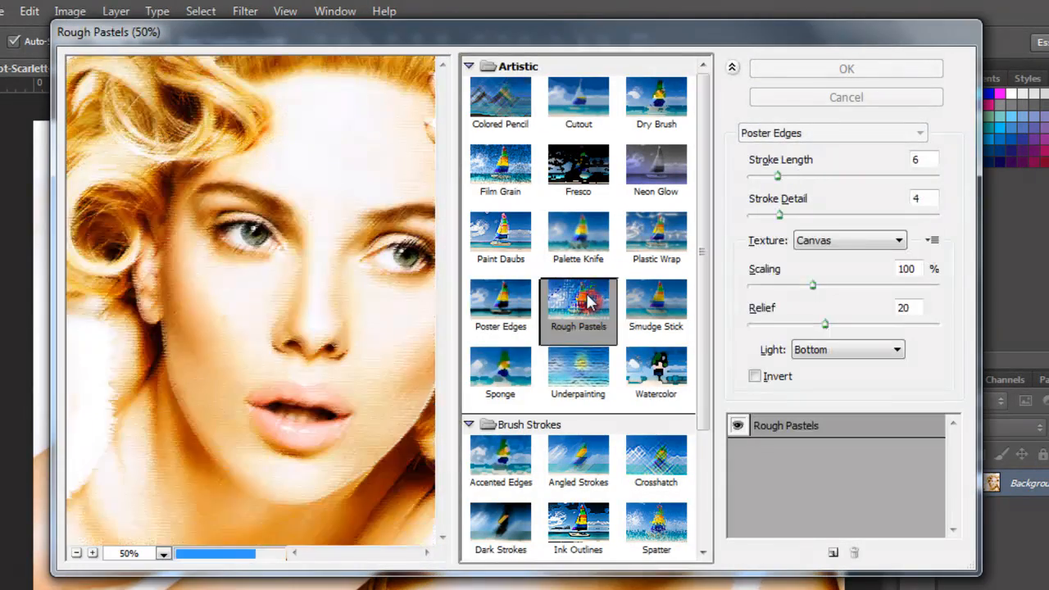
pyautogui.click(631, 300)
pyautogui.click(500, 369)
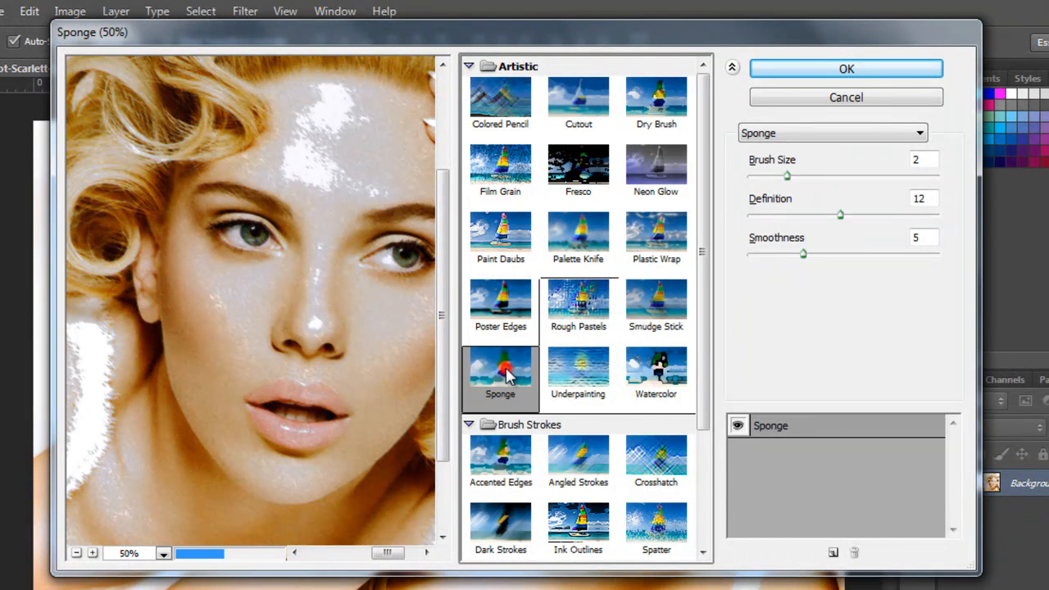
pyautogui.click(581, 381)
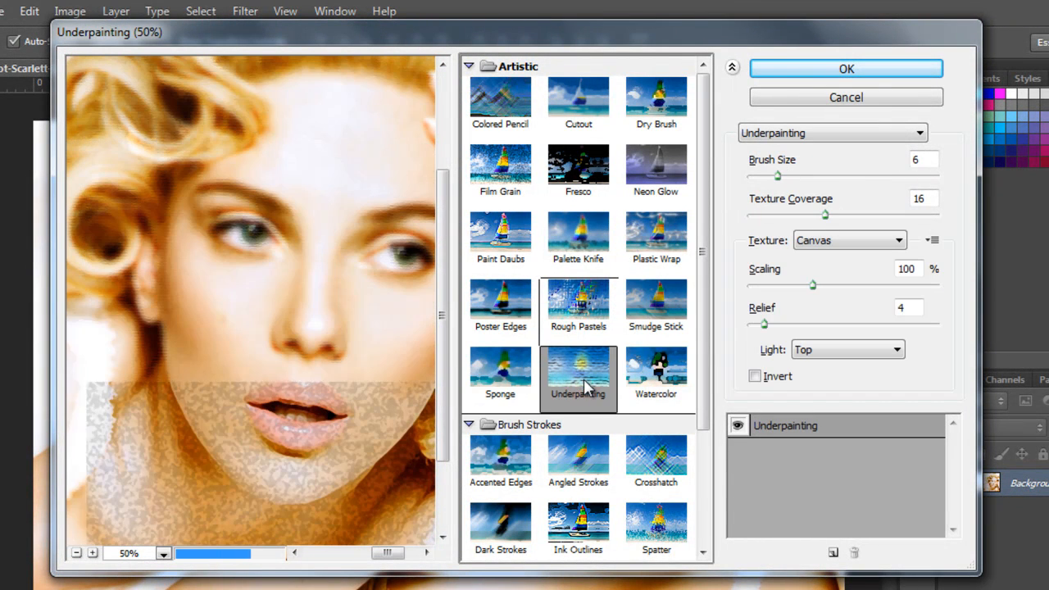
pyautogui.click(658, 382)
# - Preview the Brush Strokes filters Accented Edges, Angled Strokes, Crosshatch, Dark Strokes, Sprayed Strokes and Sumi-e
pyautogui.moveTo(704, 239); pyautogui.dragTo(718, 358)
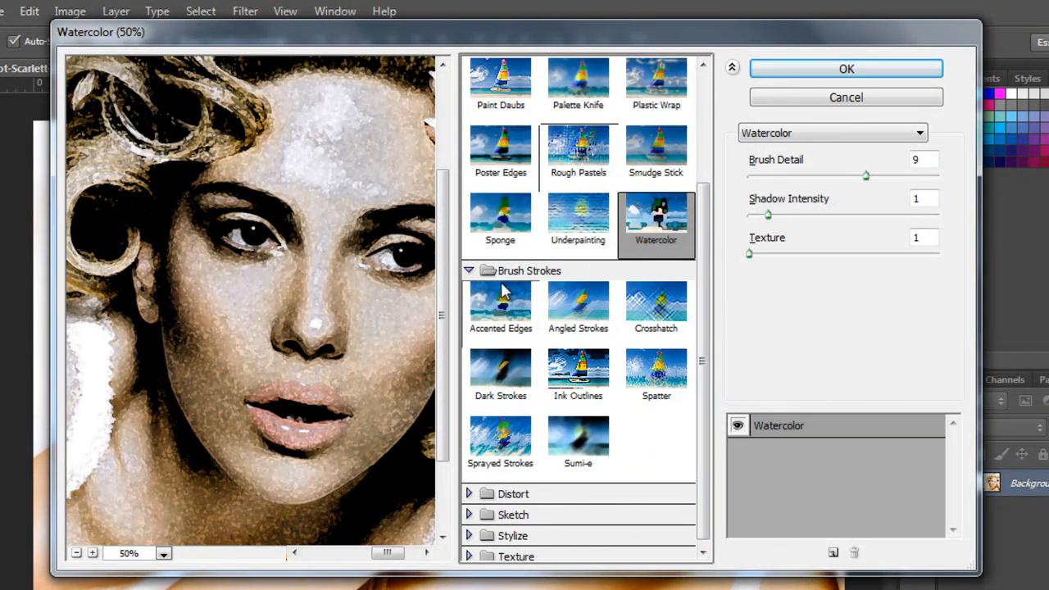
pyautogui.click(506, 309)
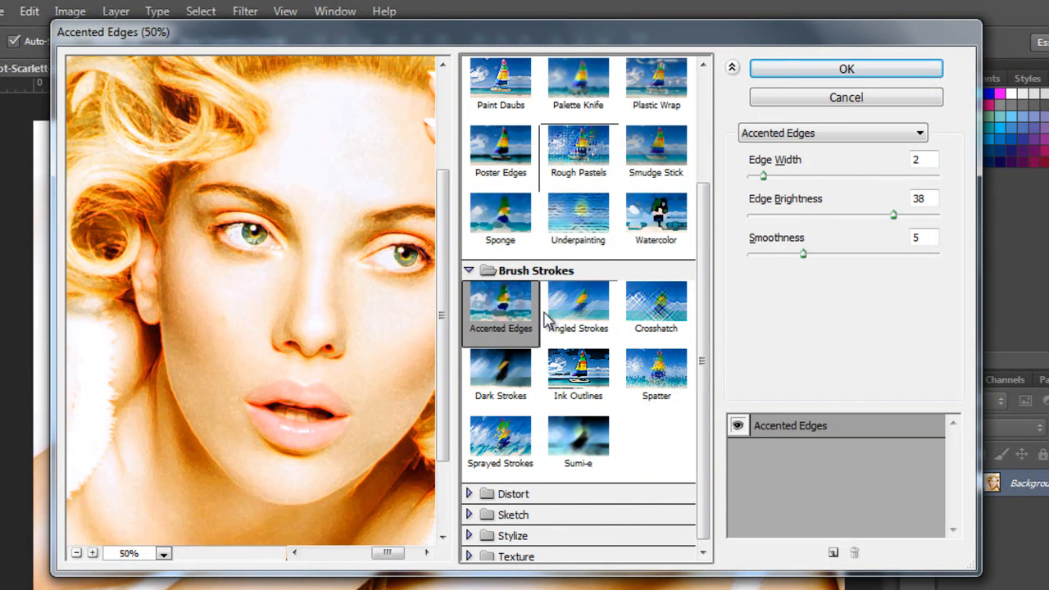
pyautogui.click(576, 307)
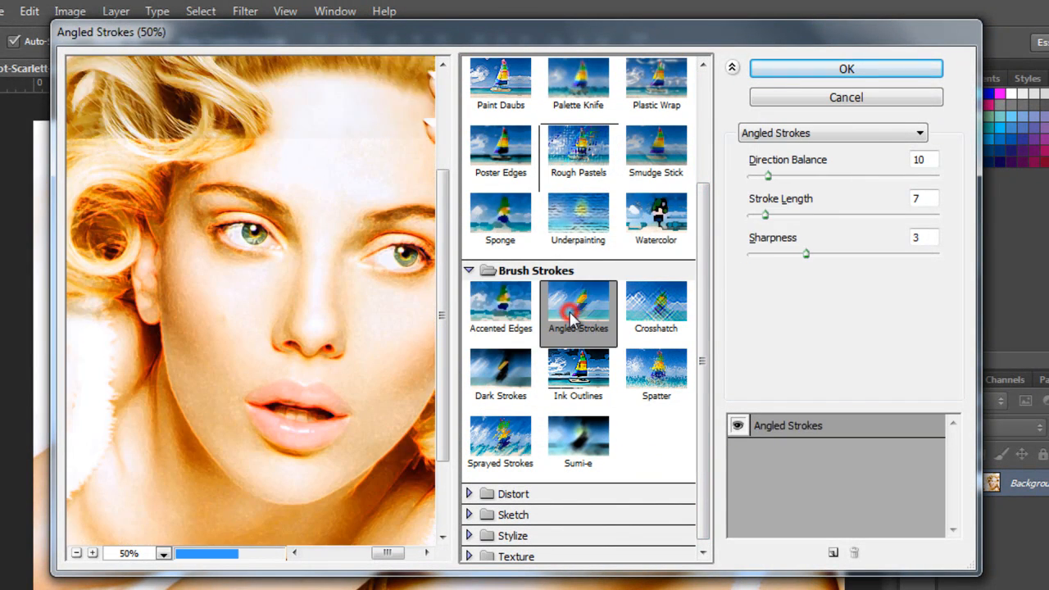
pyautogui.click(652, 326)
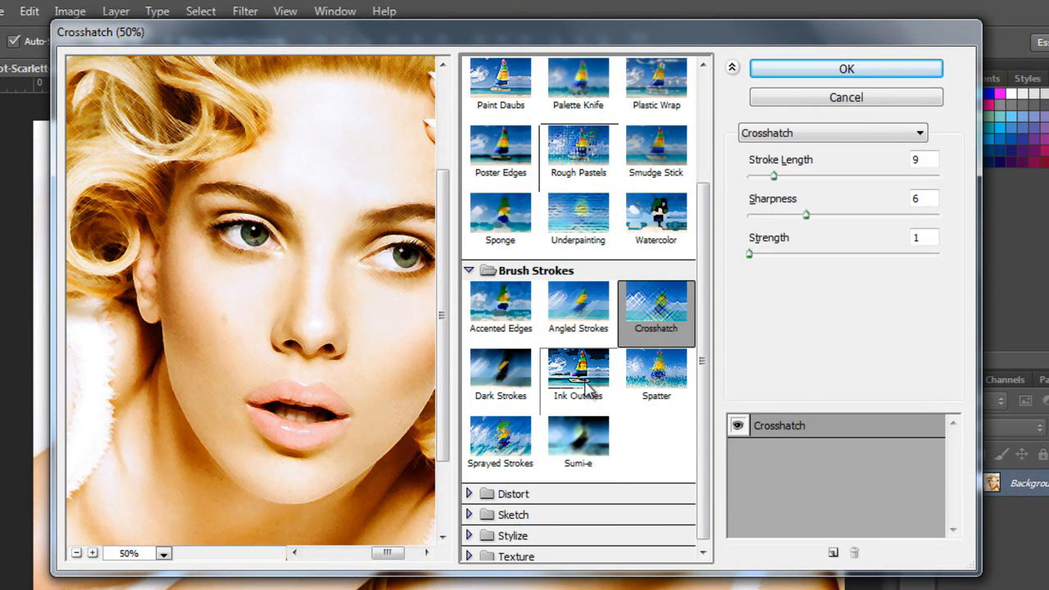
pyautogui.click(498, 371)
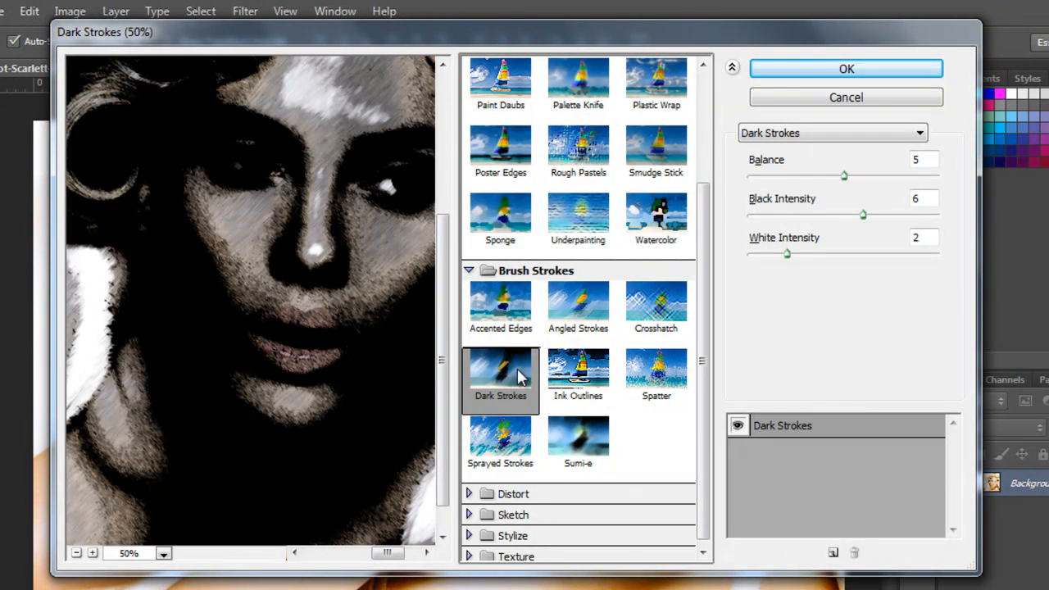
pyautogui.scroll(-1, 549, 305)
pyautogui.click(484, 433)
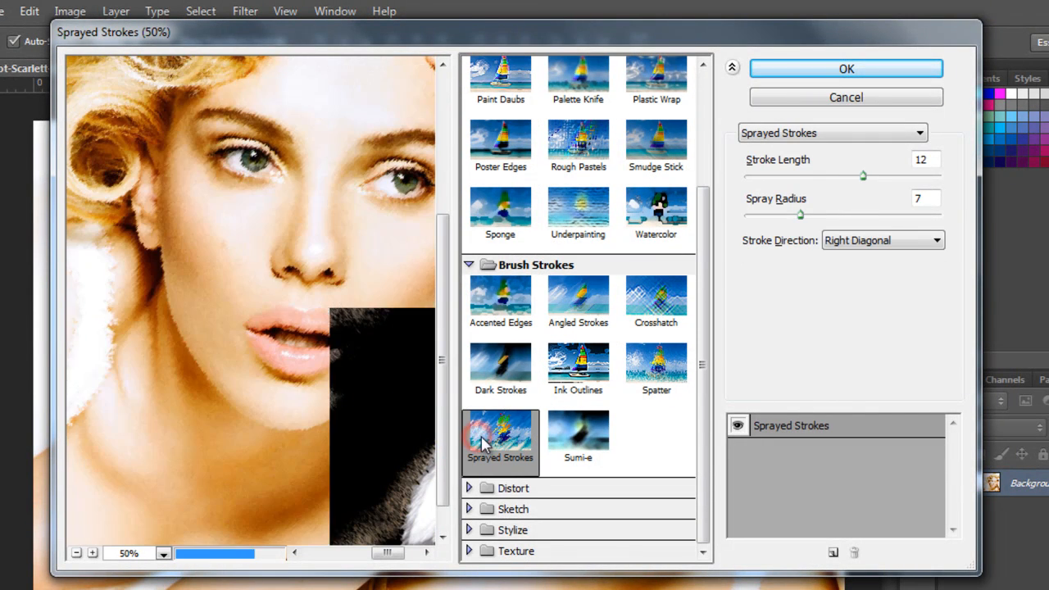
pyautogui.click(576, 443)
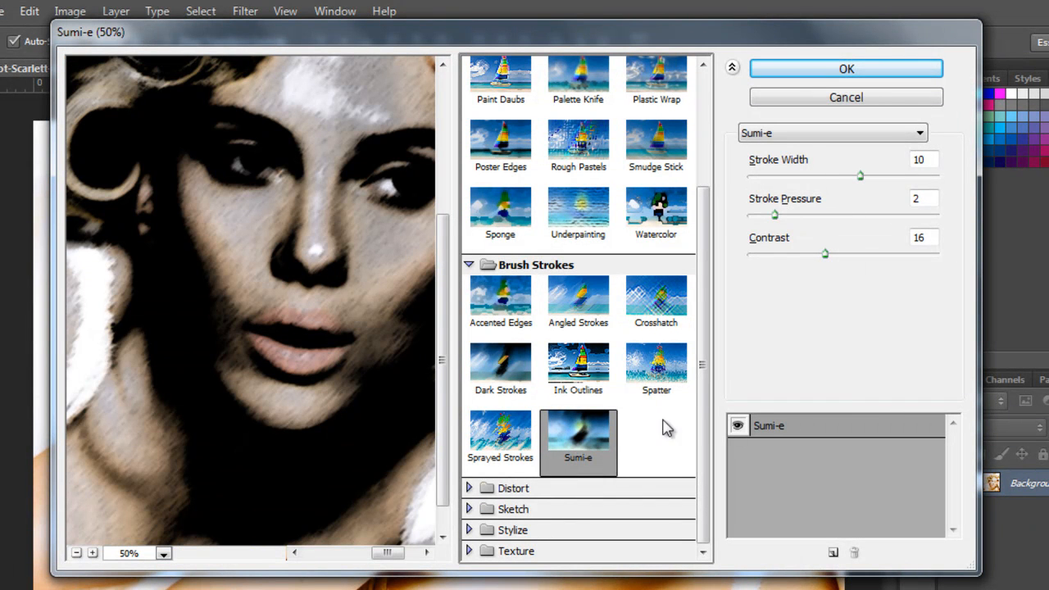
# - Preview the Distort filters Diffuse Glow, Glass and Ocean Ripple, and collapse the Distort and Brush Strokes categories
pyautogui.click(469, 488)
pyautogui.click(702, 380)
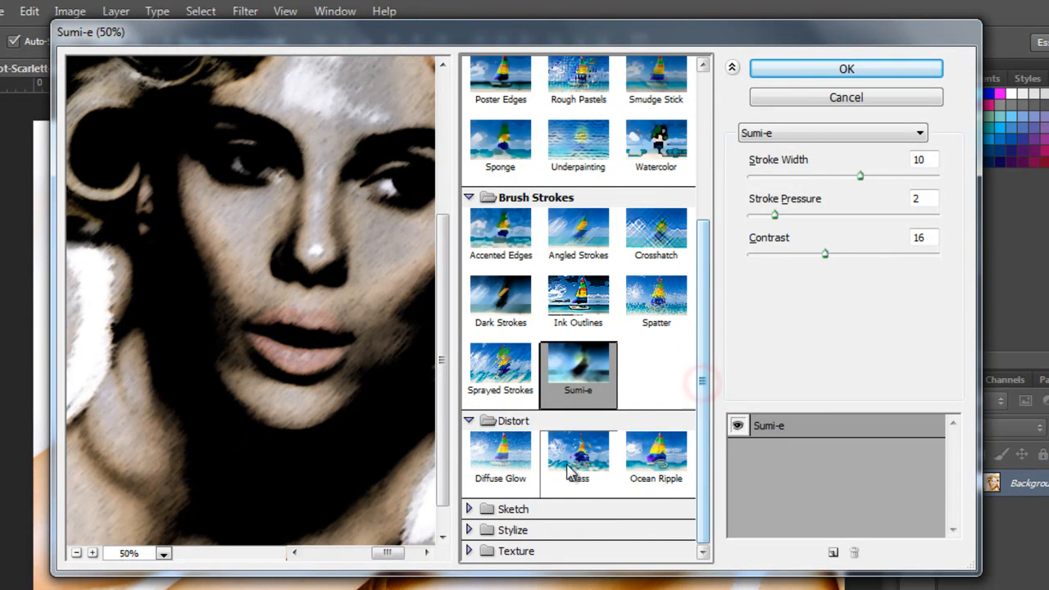
pyautogui.click(498, 456)
pyautogui.click(581, 458)
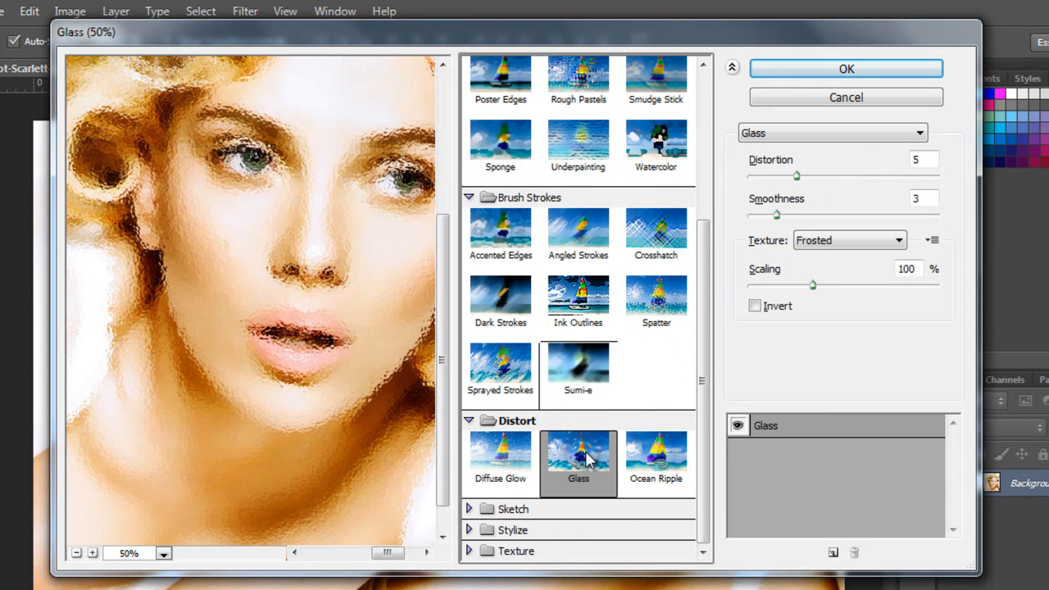
pyautogui.click(653, 457)
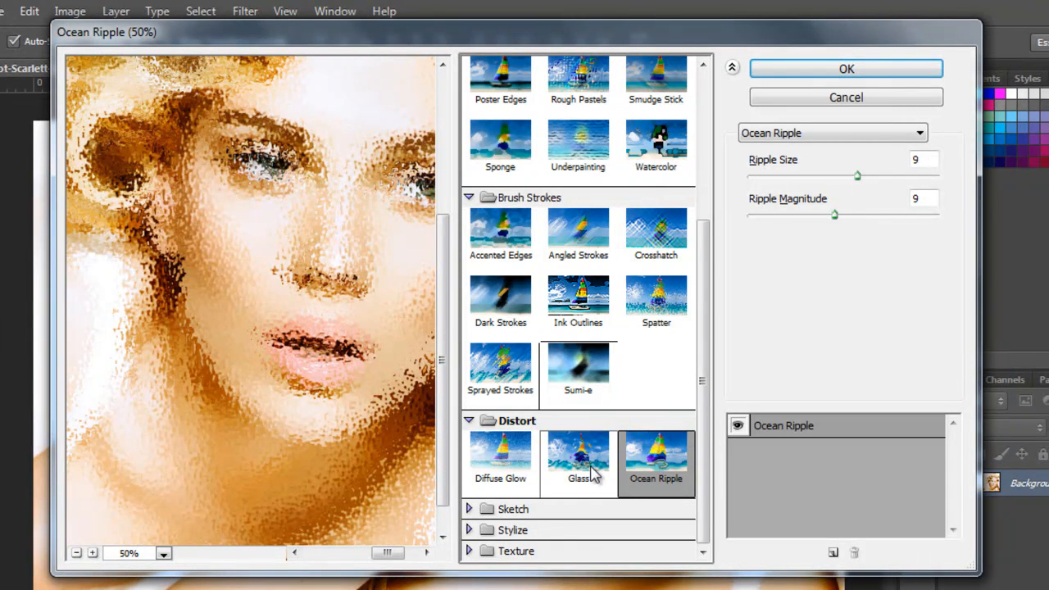
pyautogui.click(468, 420)
pyautogui.click(468, 262)
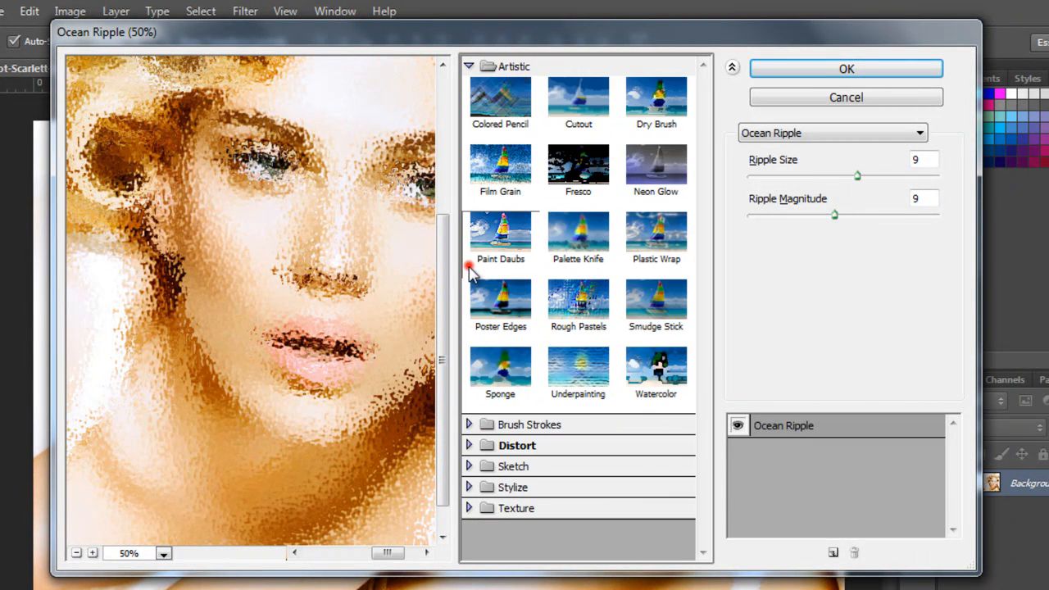
# - Preview the Sketch filters Bas Relief, Chalk & Charcoal and Charcoal, ending with the whole portrait shown at 25%
pyautogui.click(469, 466)
pyautogui.scroll(-3, 545, 458)
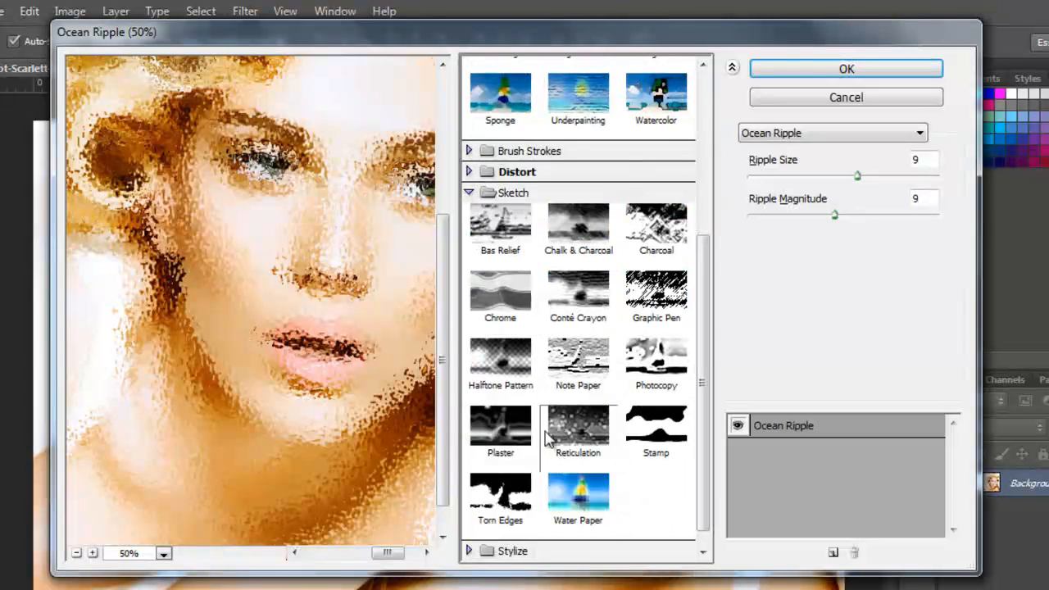
pyautogui.click(511, 231)
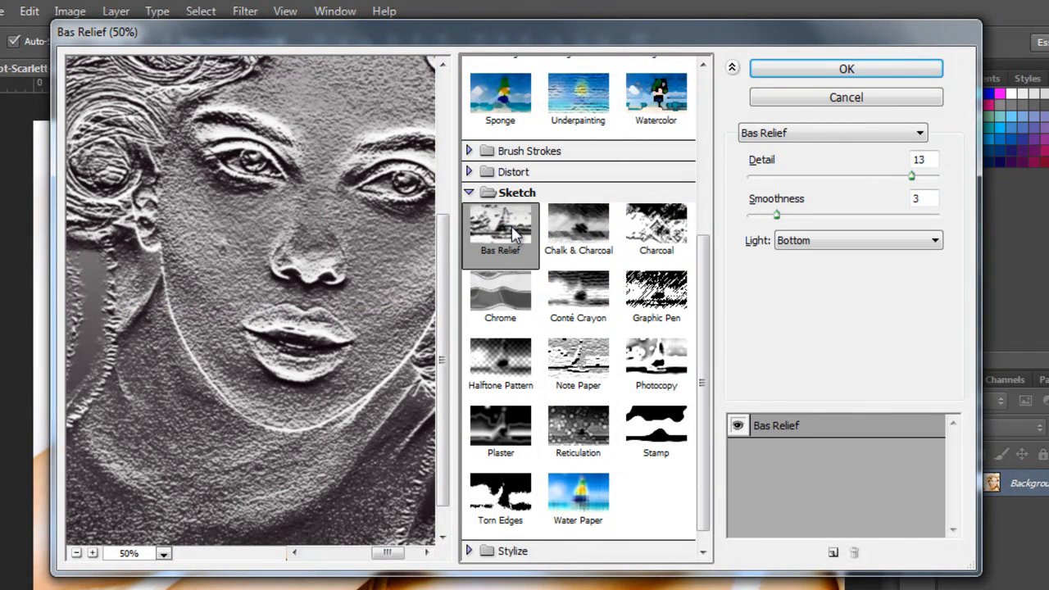
pyautogui.click(576, 244)
pyautogui.click(638, 239)
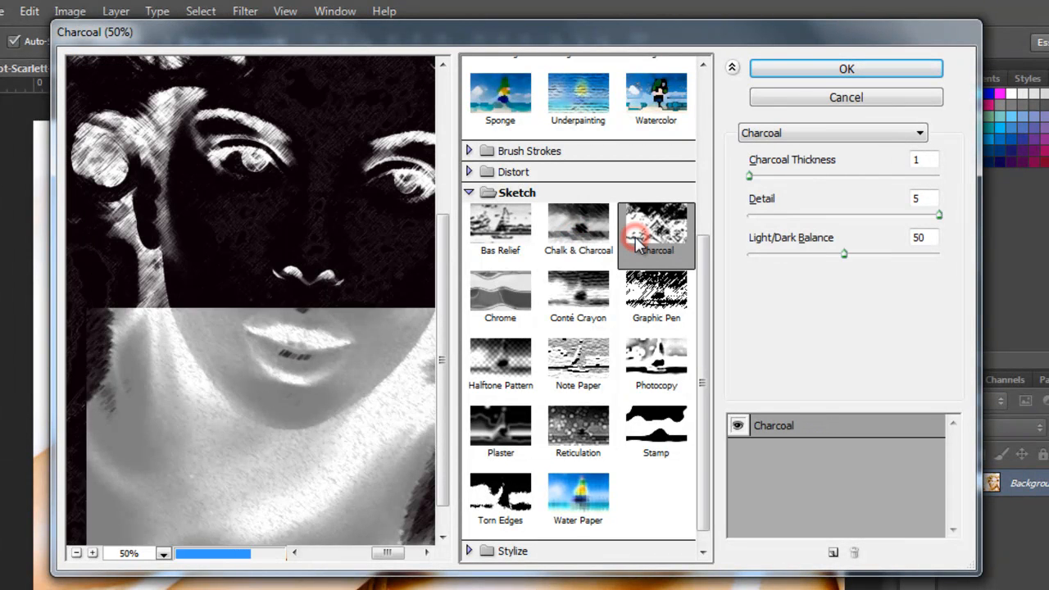
pyautogui.click(75, 553)
pyautogui.click(75, 553)
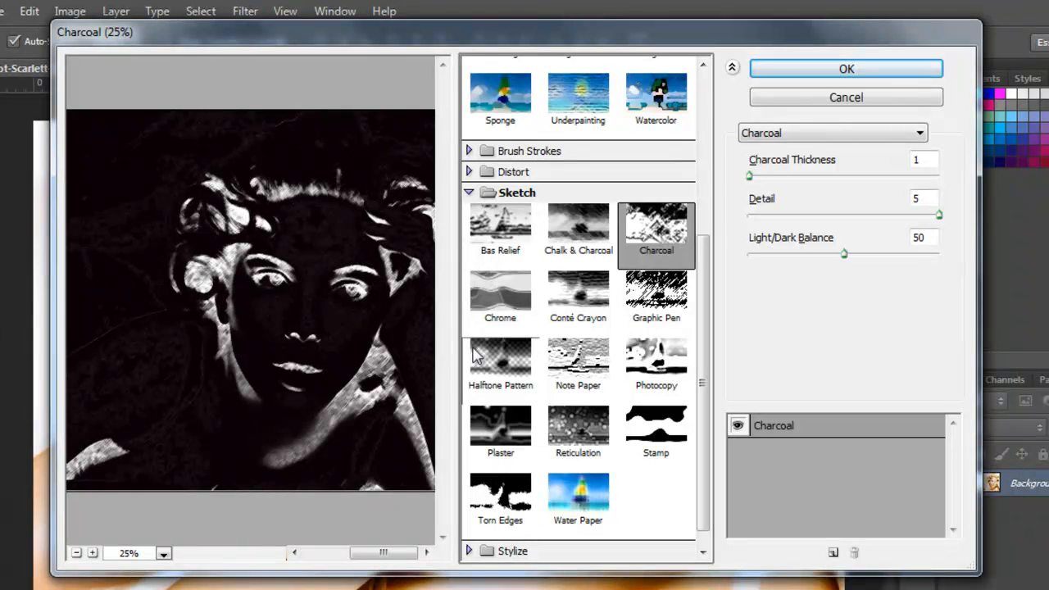
# - Preview the Sketch filters Chrome, Conté Crayon, Graphic Pen, Halftone Pattern, Note Paper, Photocopy and Stamp
pyautogui.click(490, 297)
pyautogui.click(574, 307)
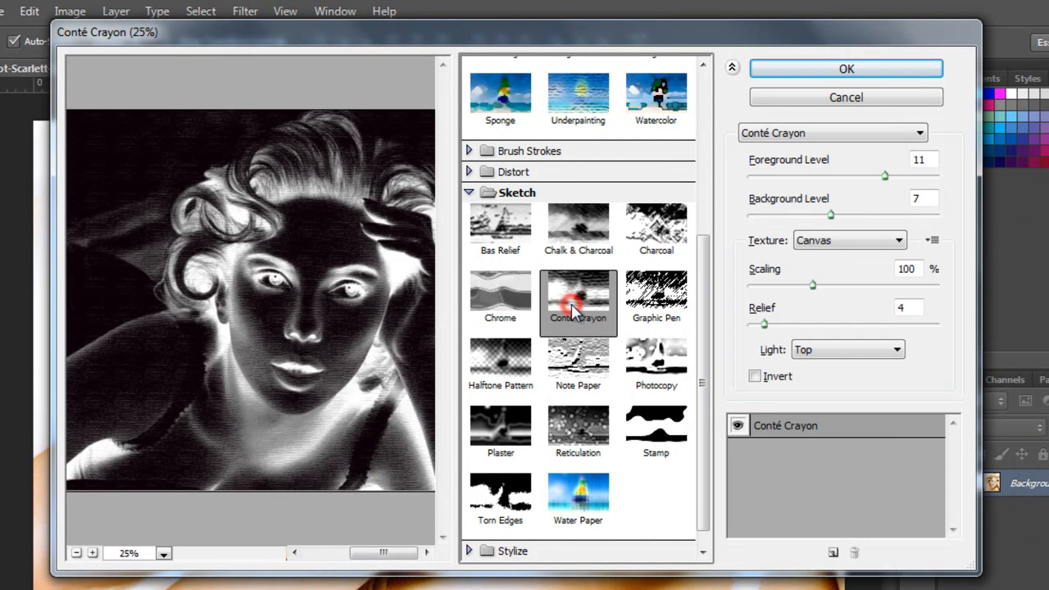
pyautogui.click(655, 299)
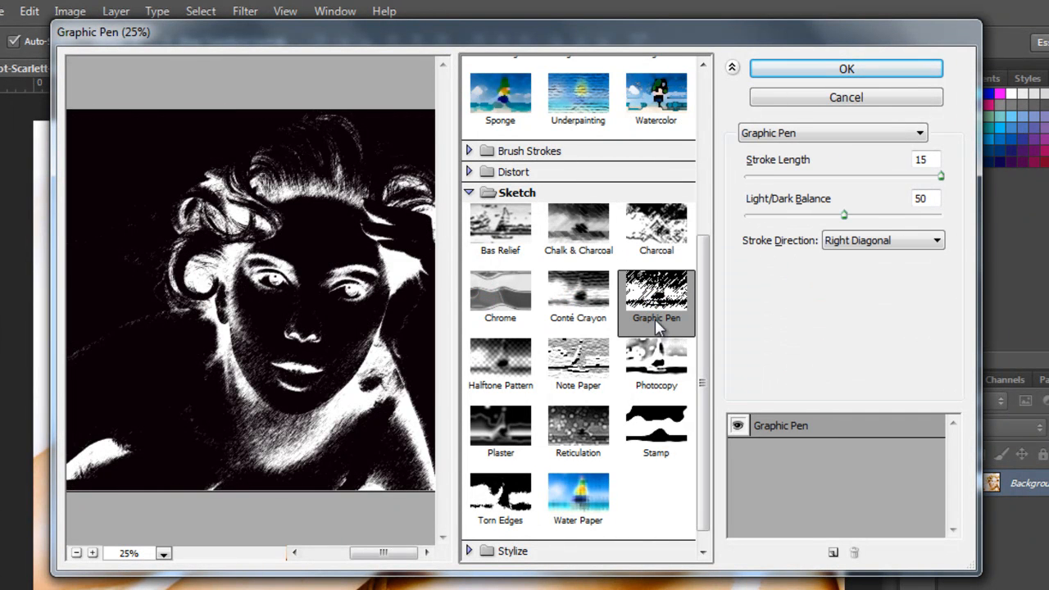
pyautogui.click(496, 378)
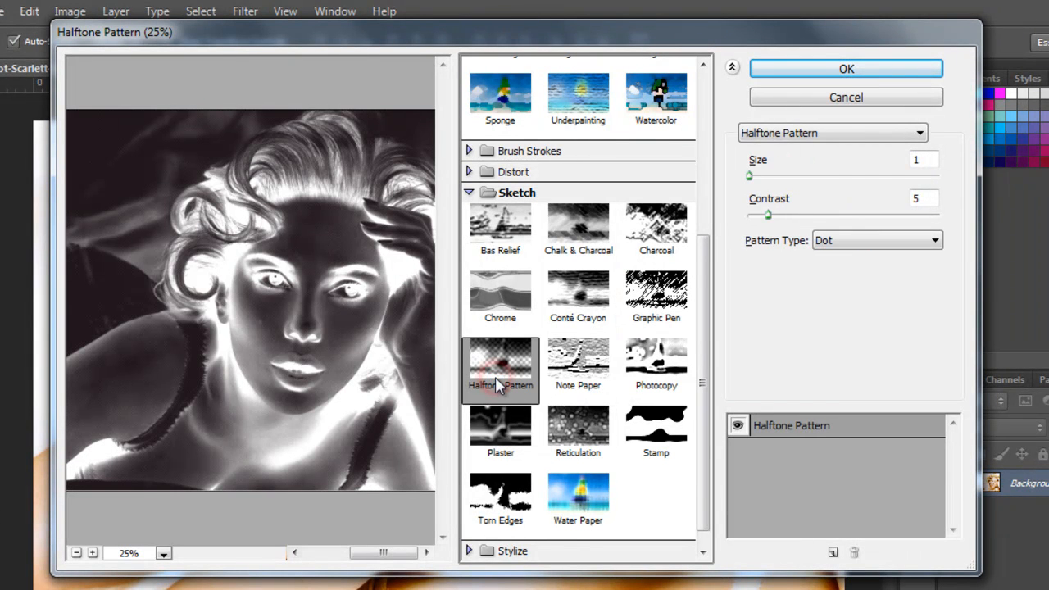
pyautogui.click(576, 377)
pyautogui.click(645, 382)
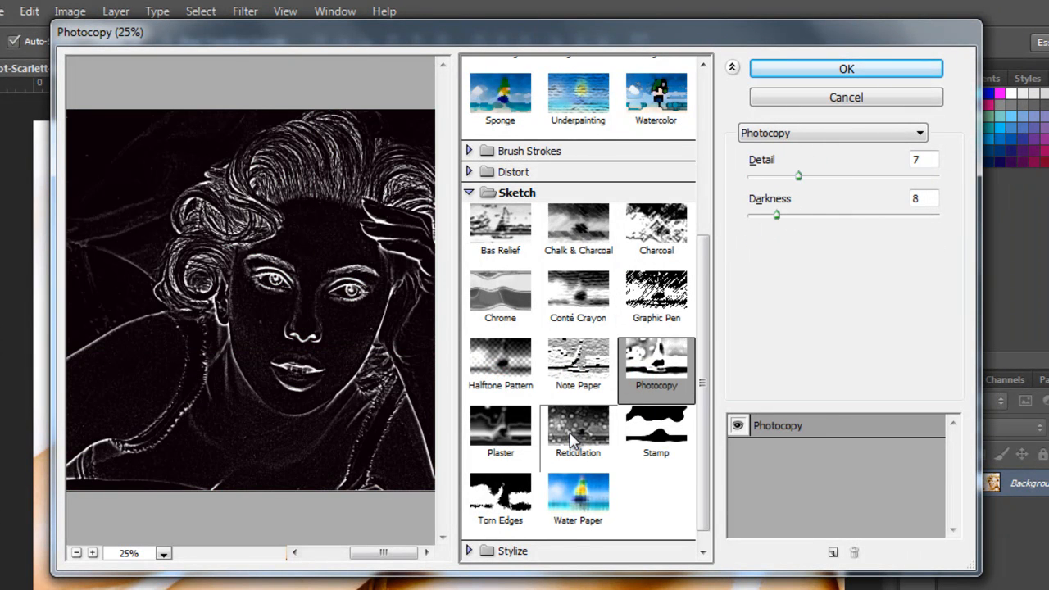
pyautogui.click(659, 434)
# - Preview the Stylize filter Glowing Edges on the portrait and collapse the Stylize category
pyautogui.moveTo(702, 375); pyautogui.dragTo(702, 379)
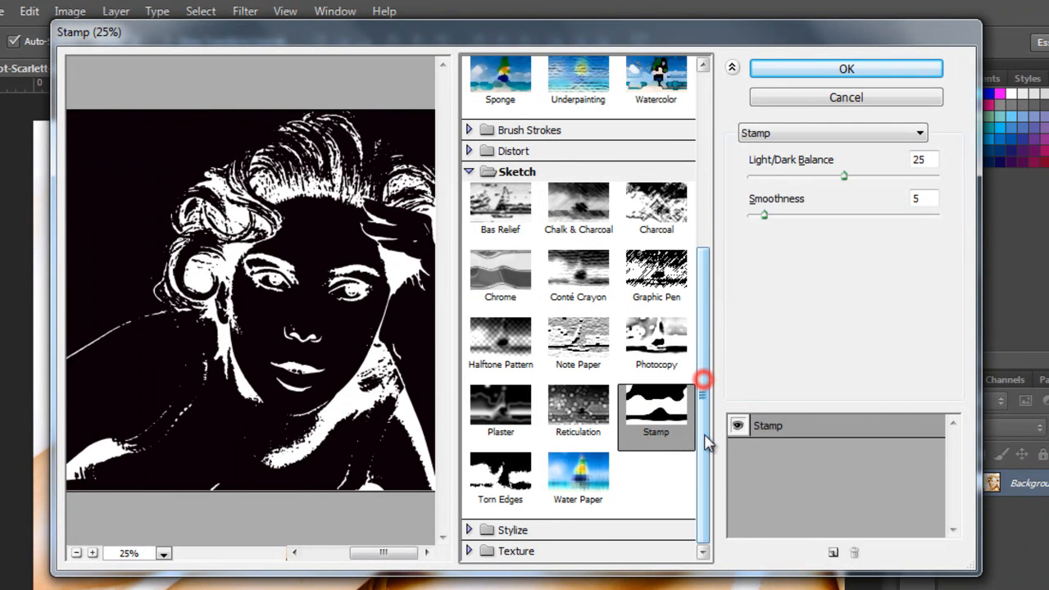
pyautogui.click(474, 531)
pyautogui.click(503, 552)
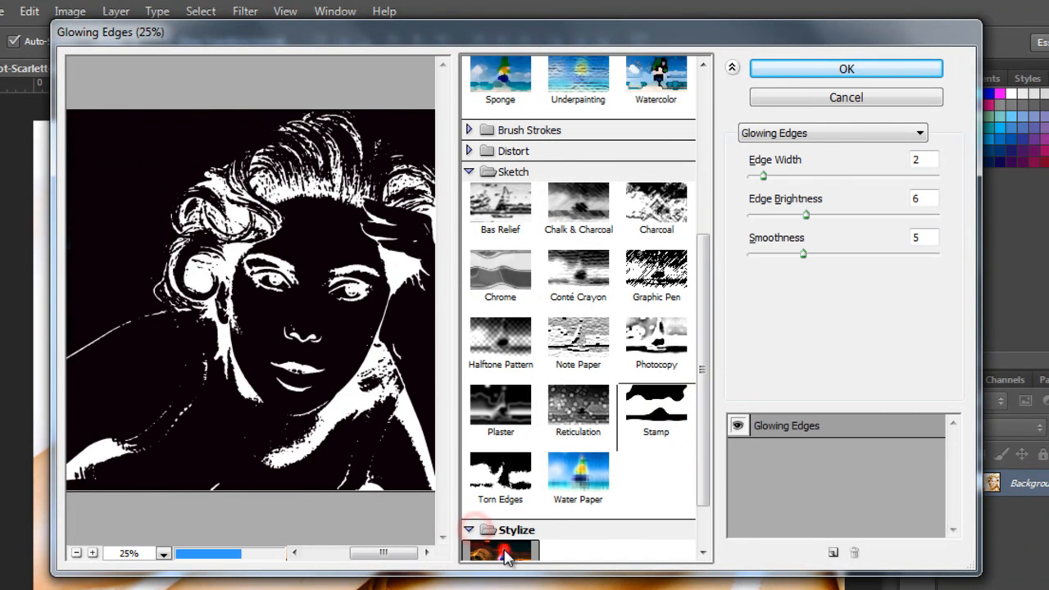
pyautogui.moveTo(697, 402); pyautogui.dragTo(709, 468)
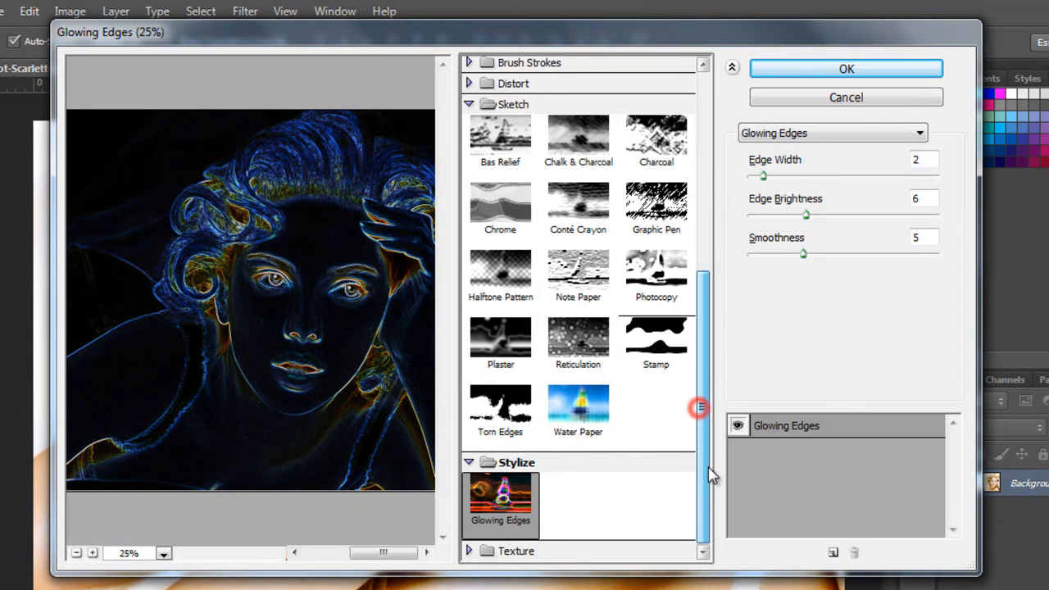
pyautogui.click(470, 463)
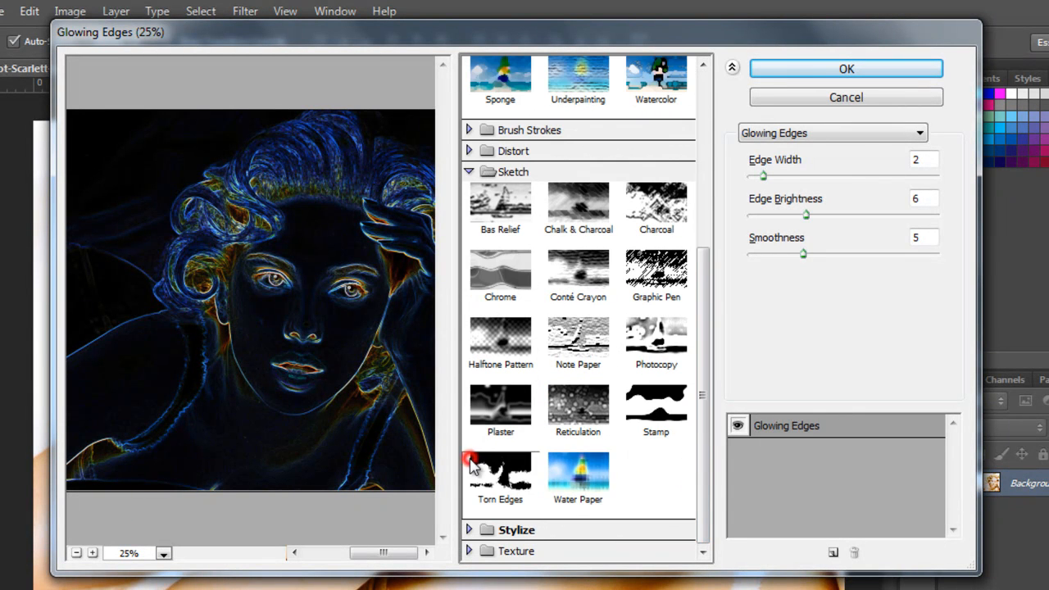
# - Preview the Texture filters Craquelure, Grain and Mosaic Tiles, examining the face at 50%
pyautogui.click(469, 550)
pyautogui.scroll(-3, 700, 382)
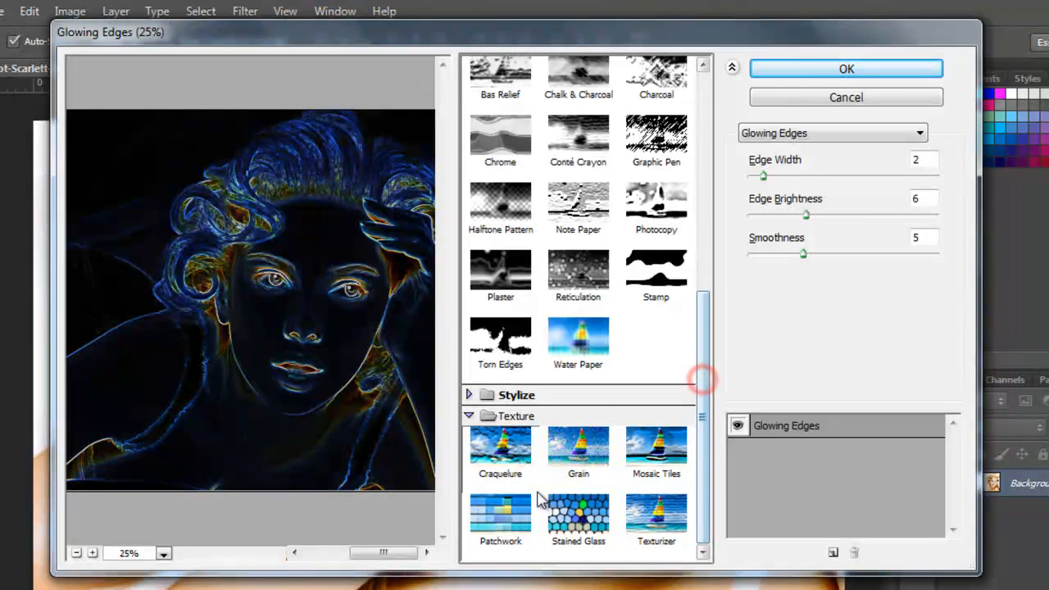
pyautogui.click(503, 468)
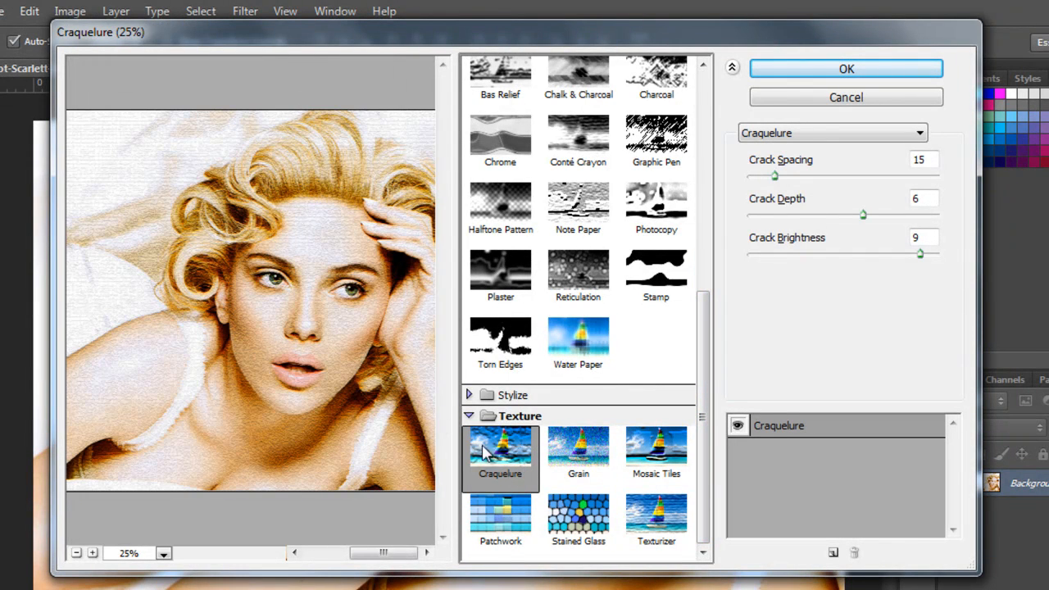
pyautogui.click(92, 553)
pyautogui.click(92, 553)
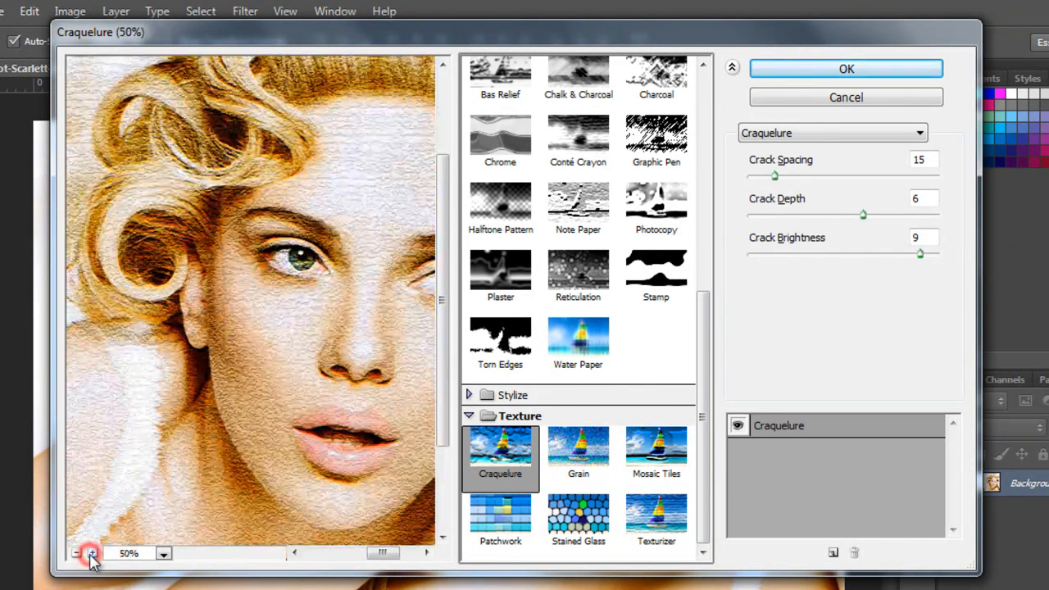
pyautogui.moveTo(252, 290); pyautogui.dragTo(253, 313)
pyautogui.click(579, 448)
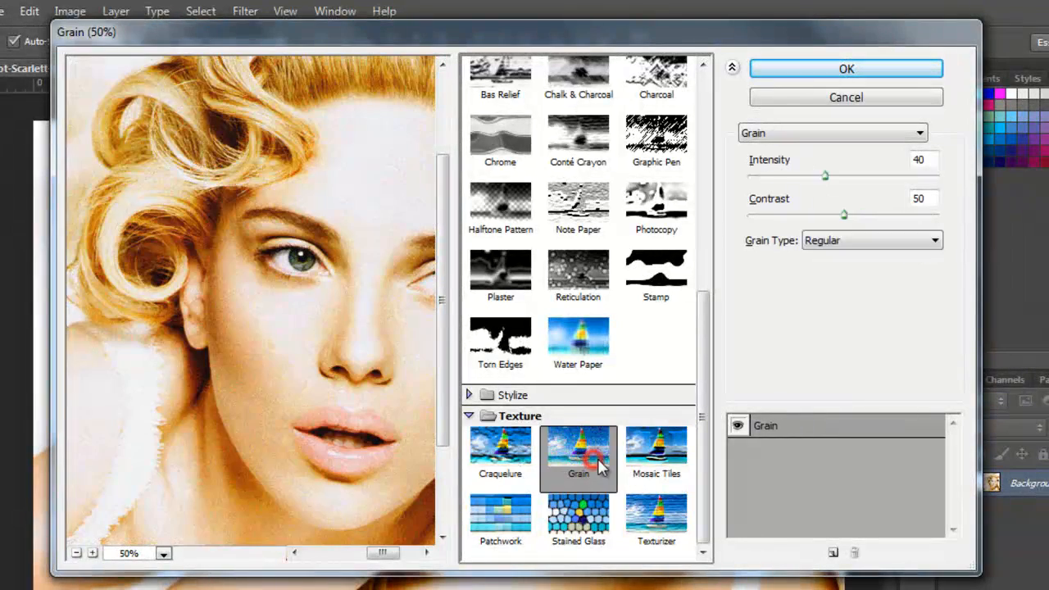
pyautogui.click(662, 459)
# - Apply the Stained Glass texture filter to the portrait and undo it after inspecting the cells at 100%
pyautogui.click(578, 516)
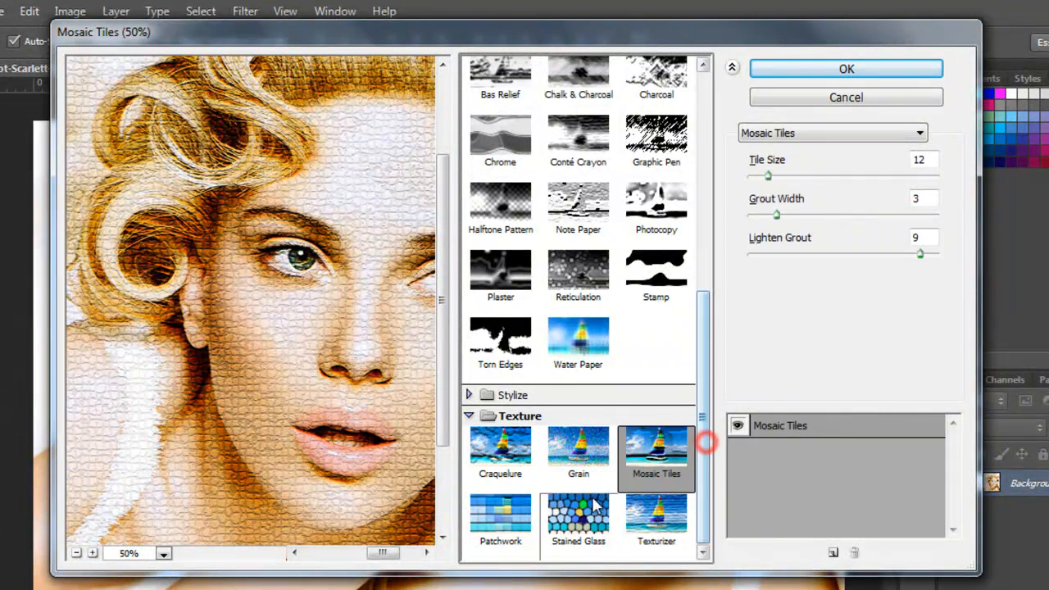
pyautogui.click(811, 65)
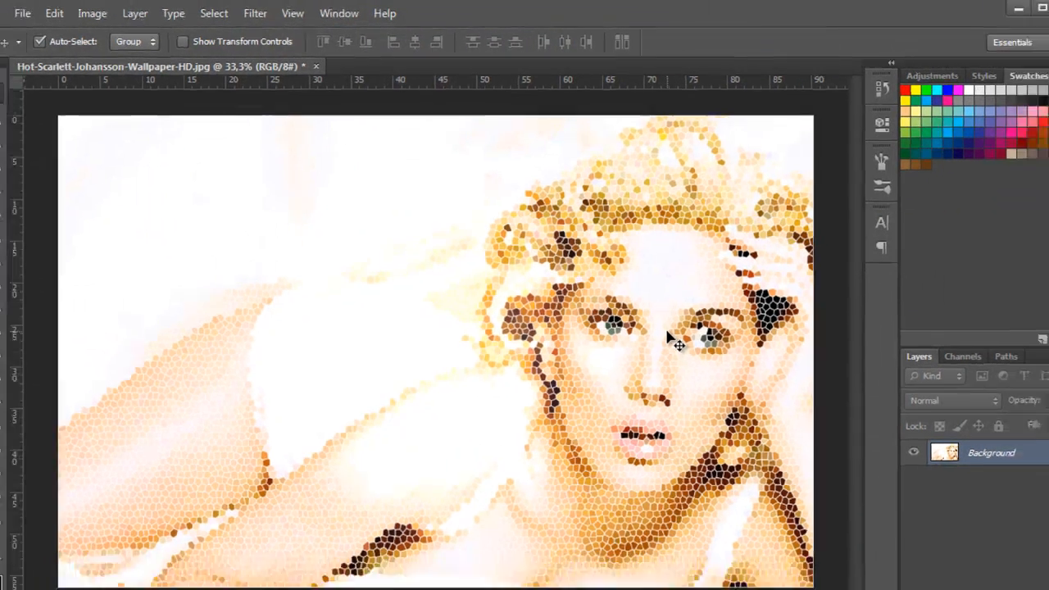
pyautogui.hotkey('ctrl', '1')
pyautogui.moveTo(695, 318); pyautogui.dragTo(257, 304)
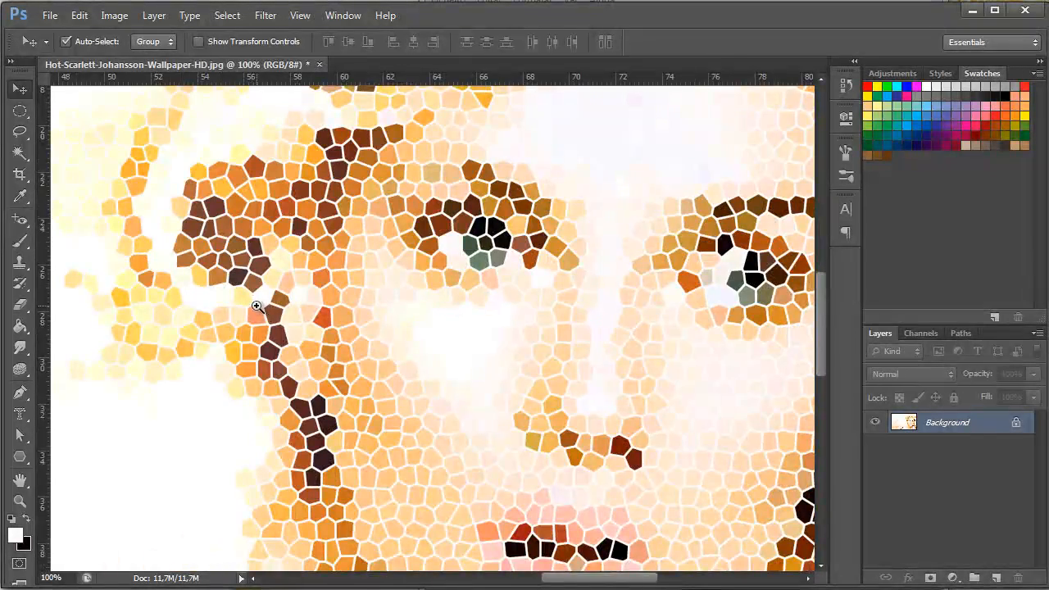
pyautogui.scroll(-2, 257, 307)
pyautogui.scroll(-4, 257, 312)
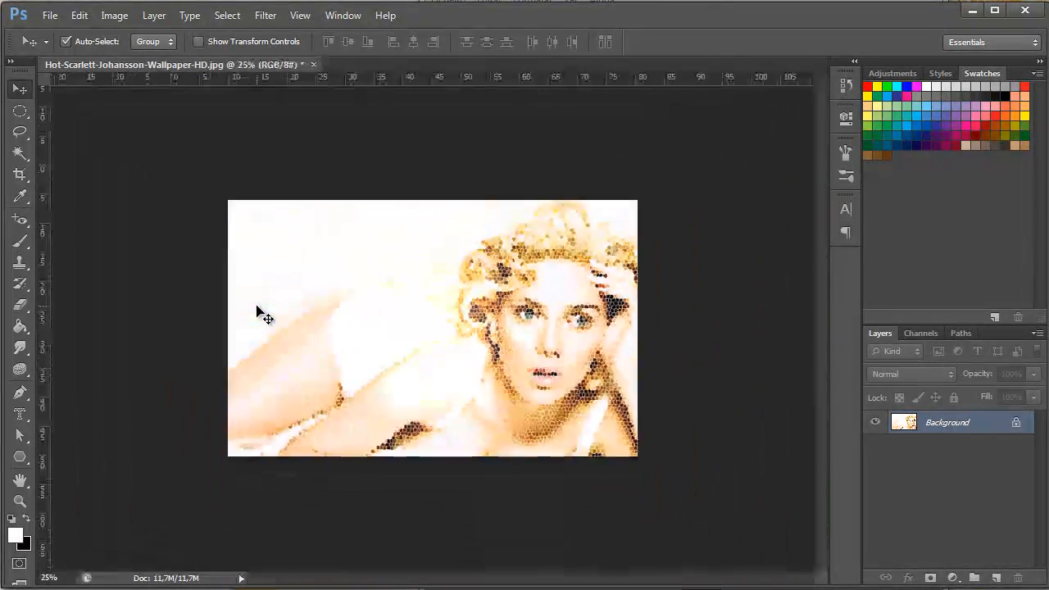
pyautogui.scroll(1, 258, 312)
pyautogui.scroll(1, 257, 312)
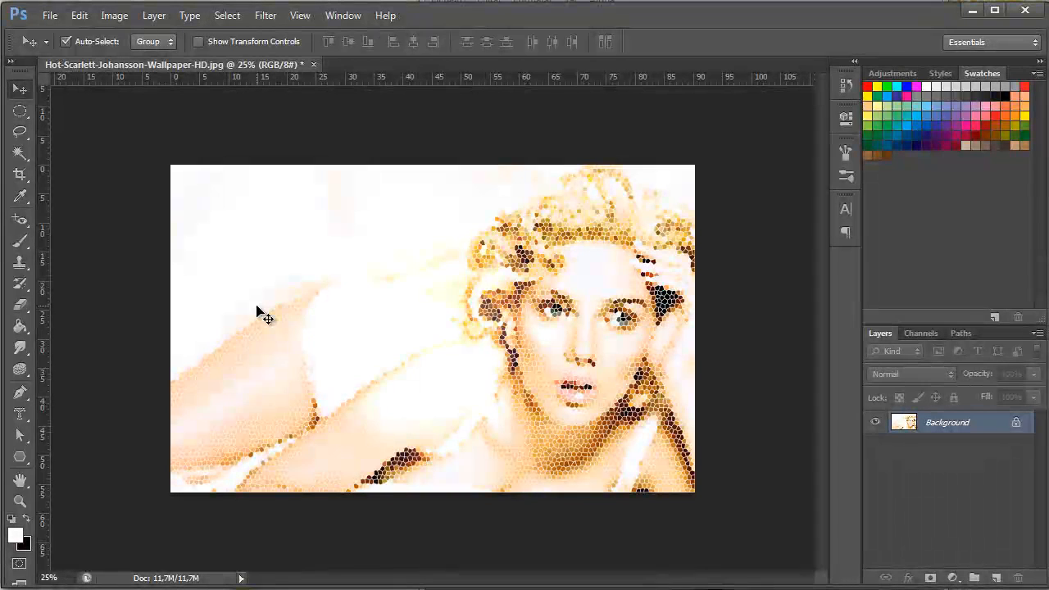
pyautogui.hotkey('ctrl', 'z')
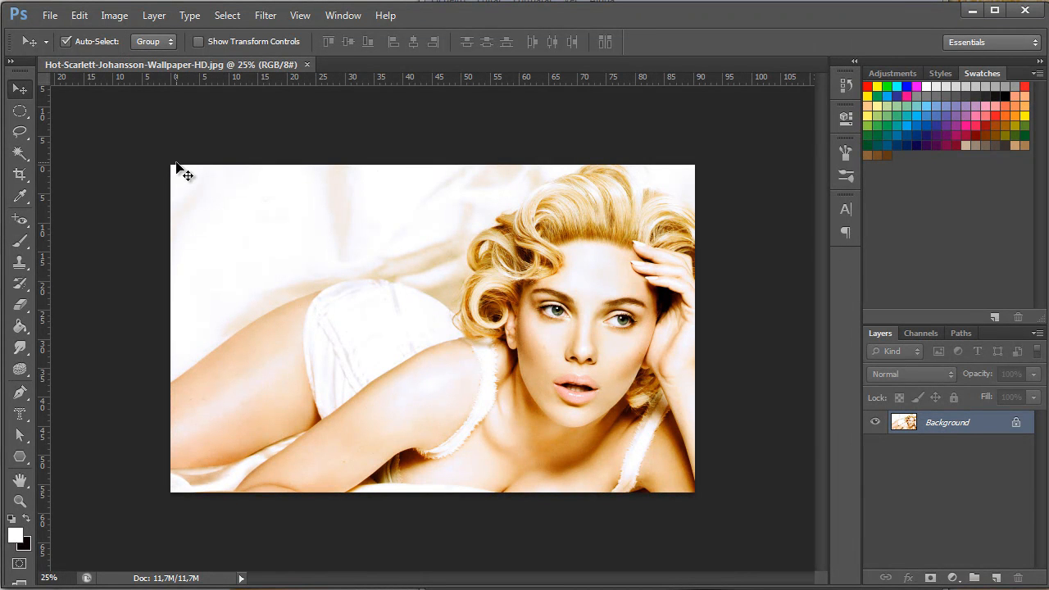
# - Duplicate the Background layer and desaturate the copy
pyautogui.hotkey('ctrl', 'j')
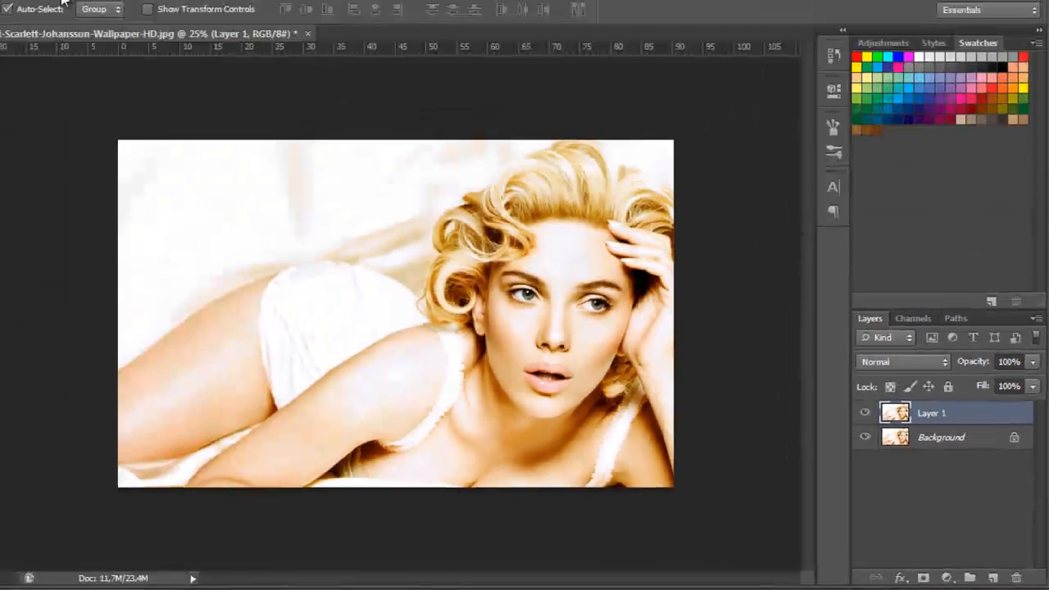
pyautogui.click(113, 15)
pyautogui.click(139, 57)
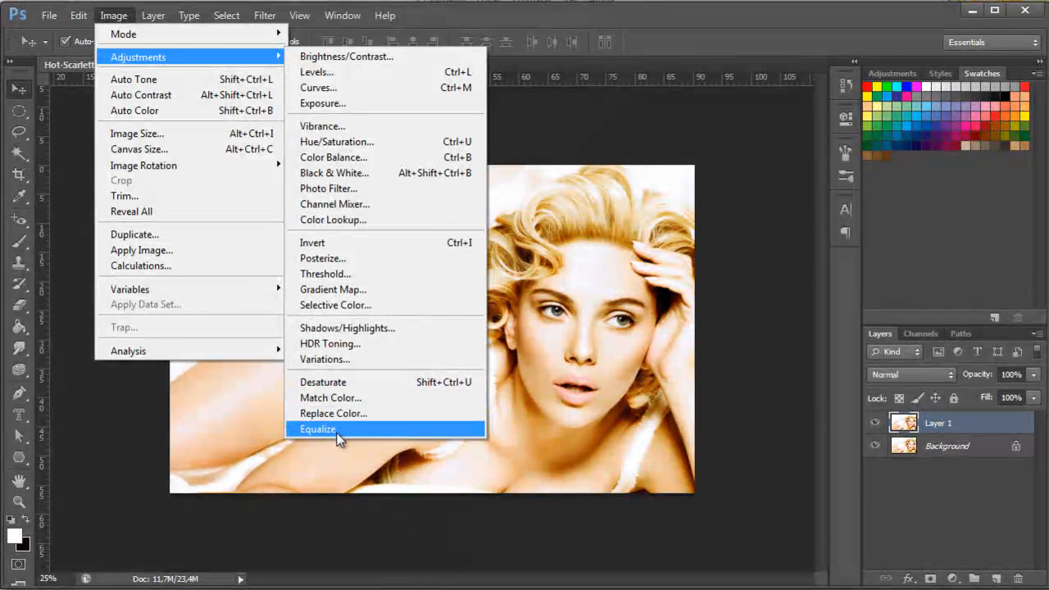
pyautogui.click(348, 384)
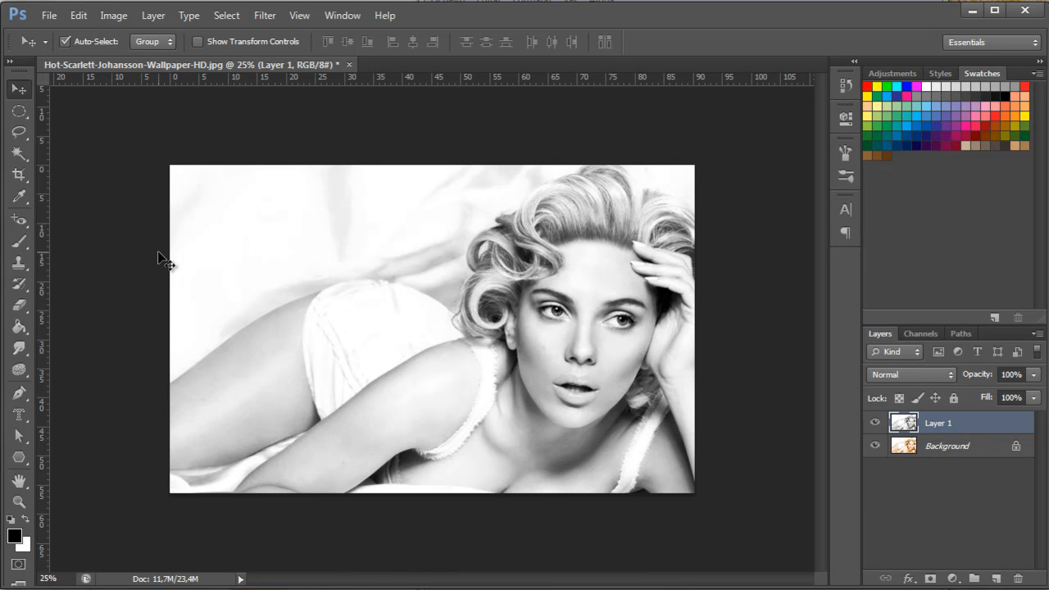
pyautogui.click(264, 15)
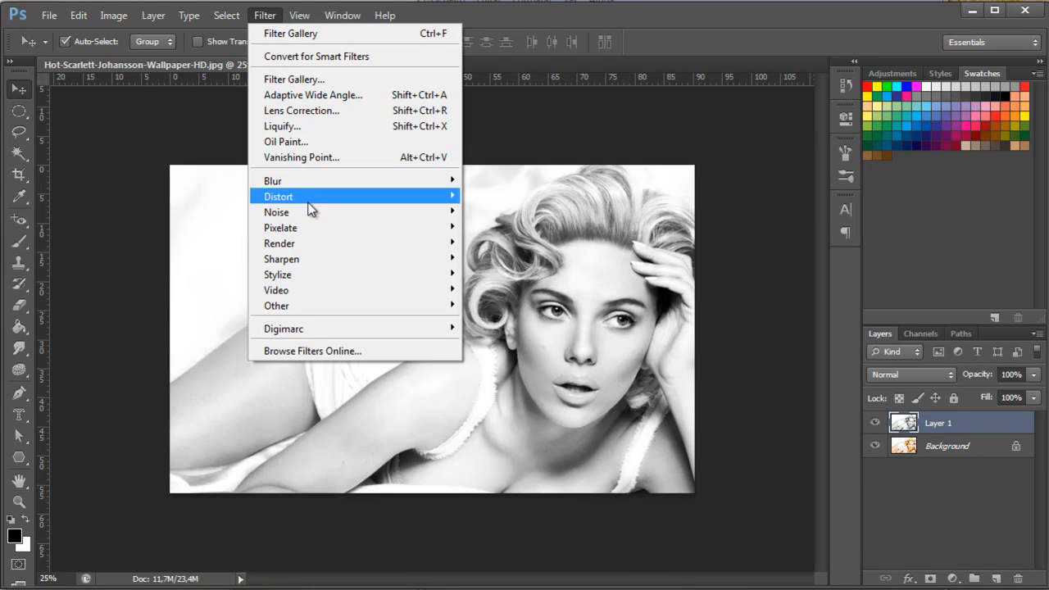
pyautogui.moveTo(309, 205)
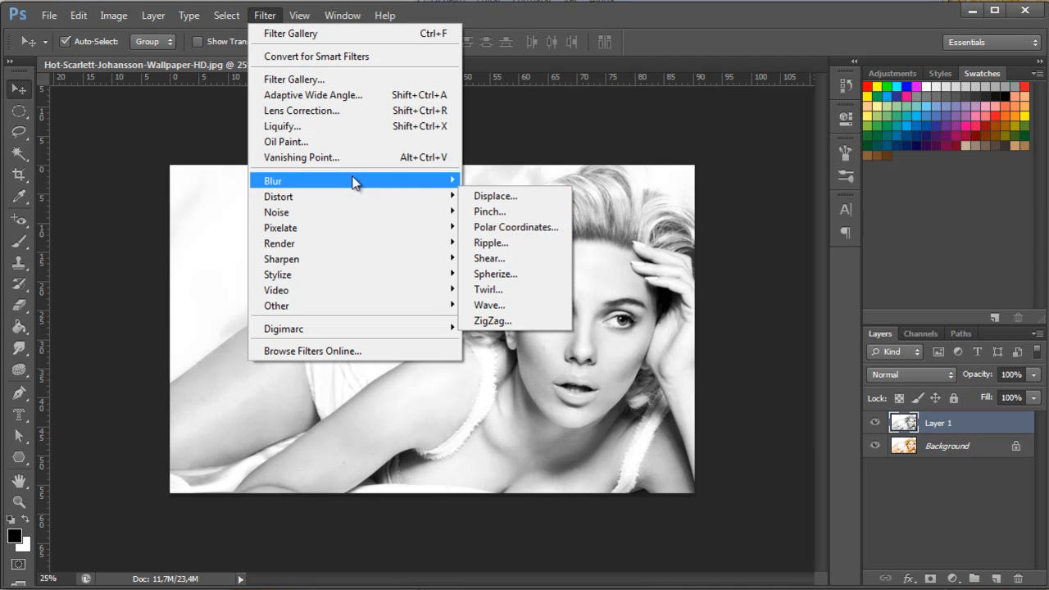
pyautogui.click(299, 82)
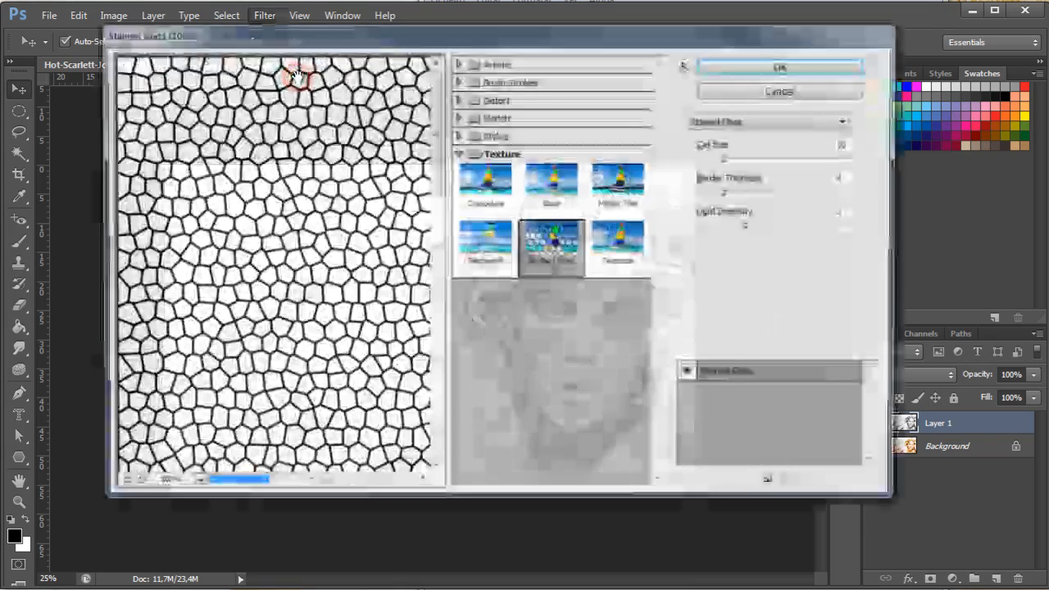
pyautogui.click(457, 135)
pyautogui.click(458, 135)
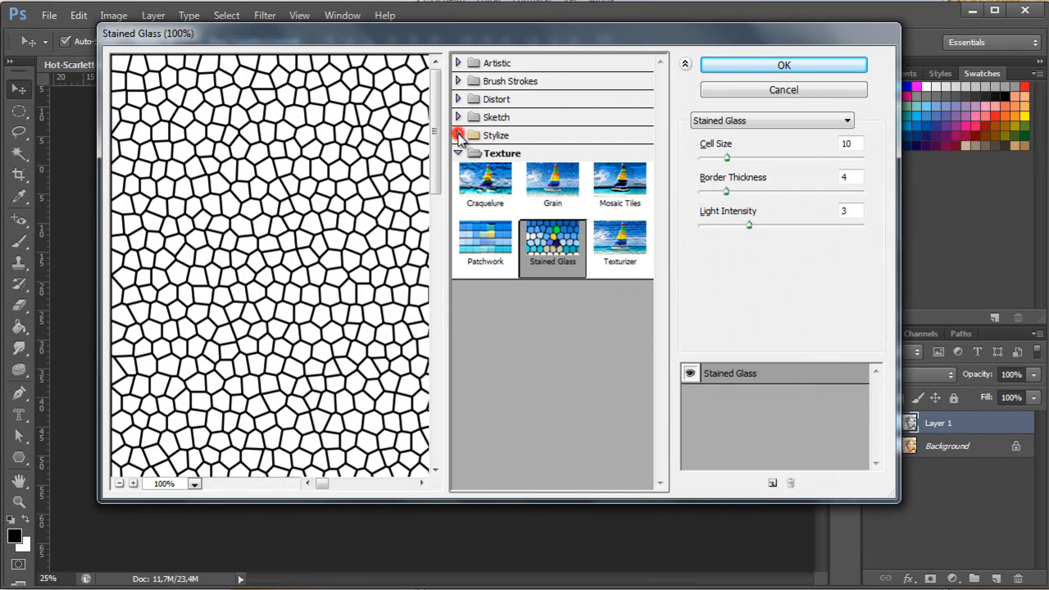
pyautogui.click(457, 99)
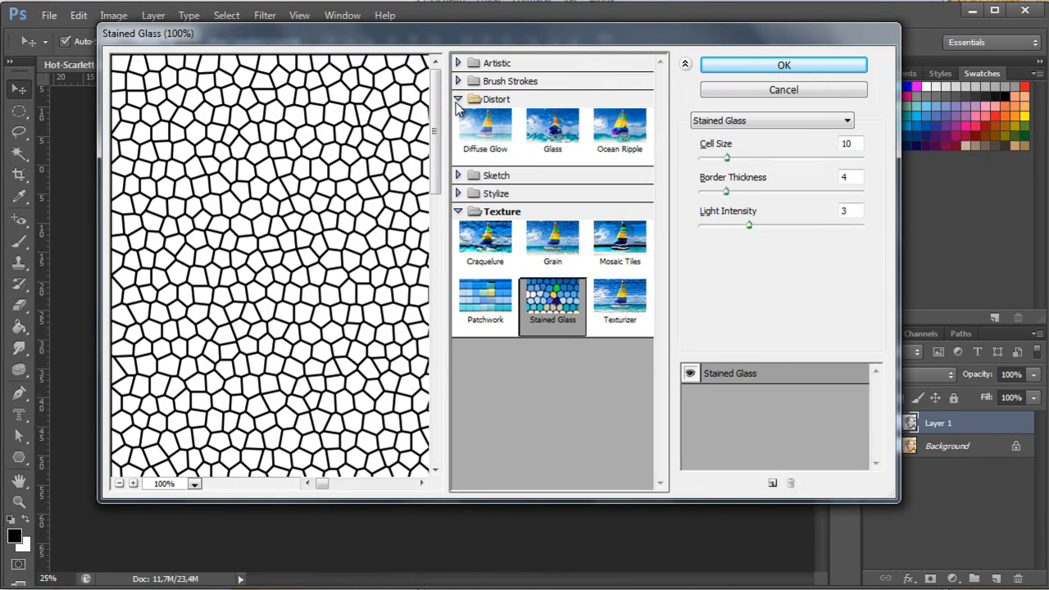
pyautogui.click(494, 139)
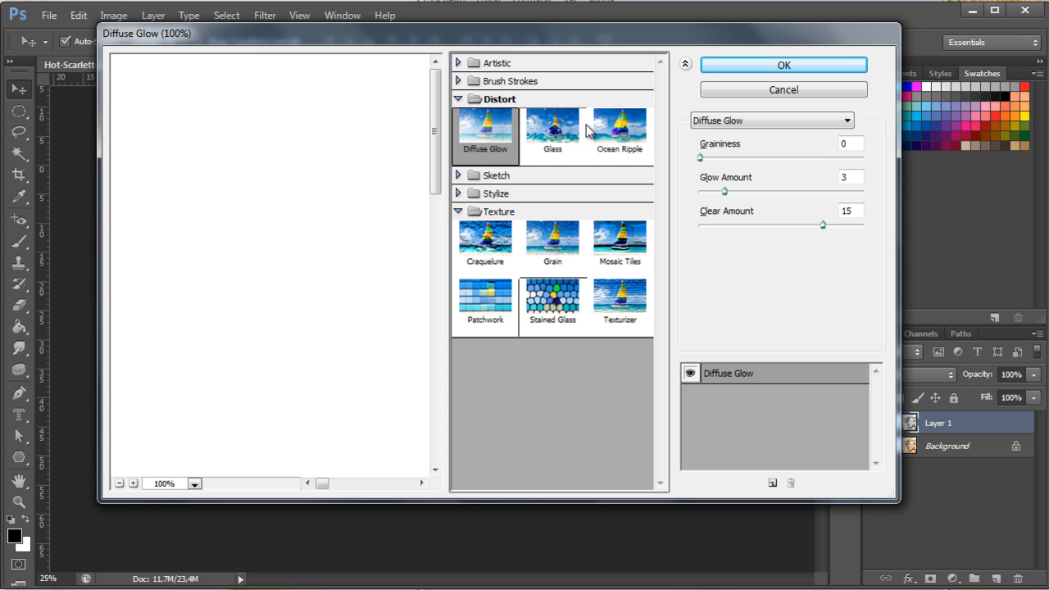
pyautogui.click(767, 91)
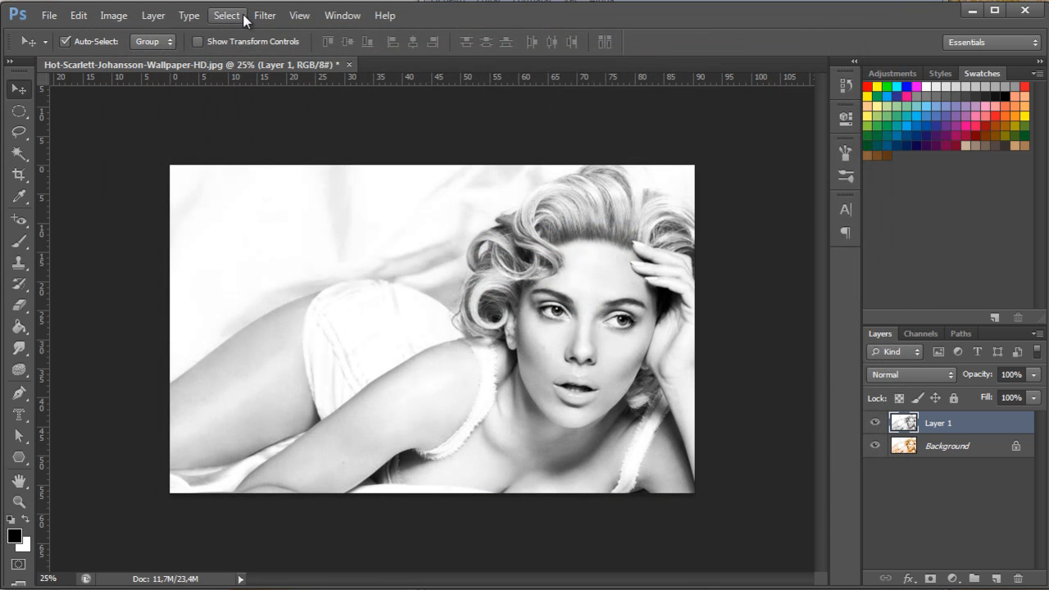
# - Open the Filter Gallery for the desaturated layer and choose the Diffuse Glow distortion filter
pyautogui.click(266, 15)
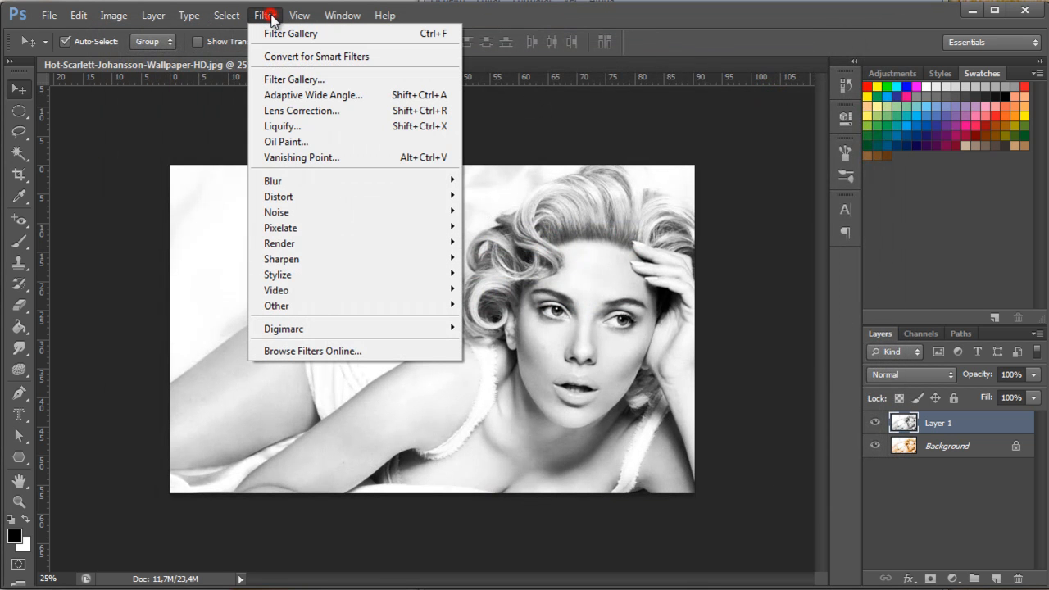
pyautogui.click(329, 196)
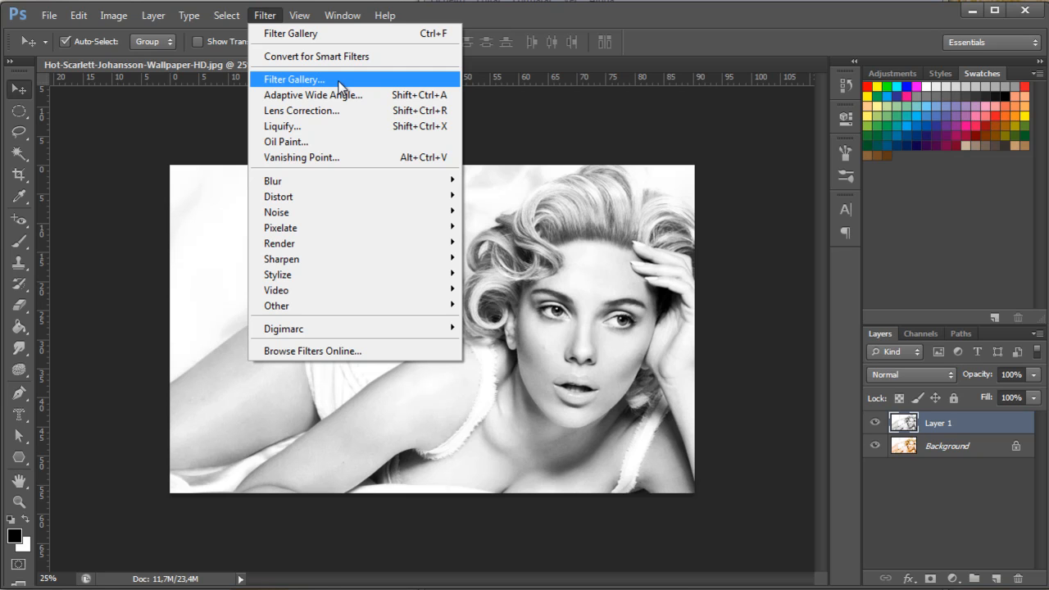
pyautogui.moveTo(367, 207)
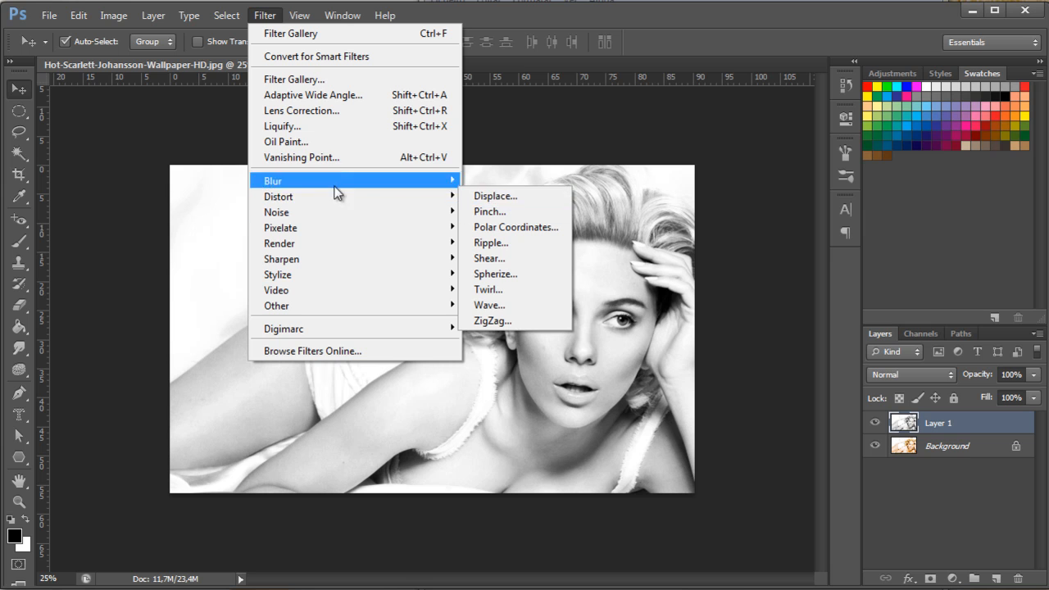
pyautogui.click(313, 81)
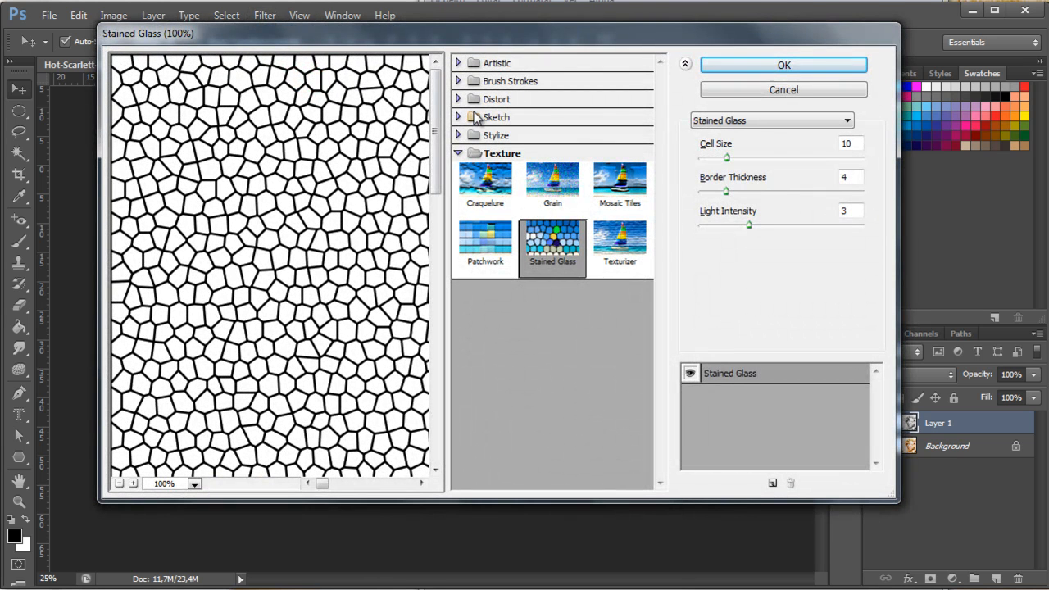
pyautogui.click(457, 99)
pyautogui.click(484, 127)
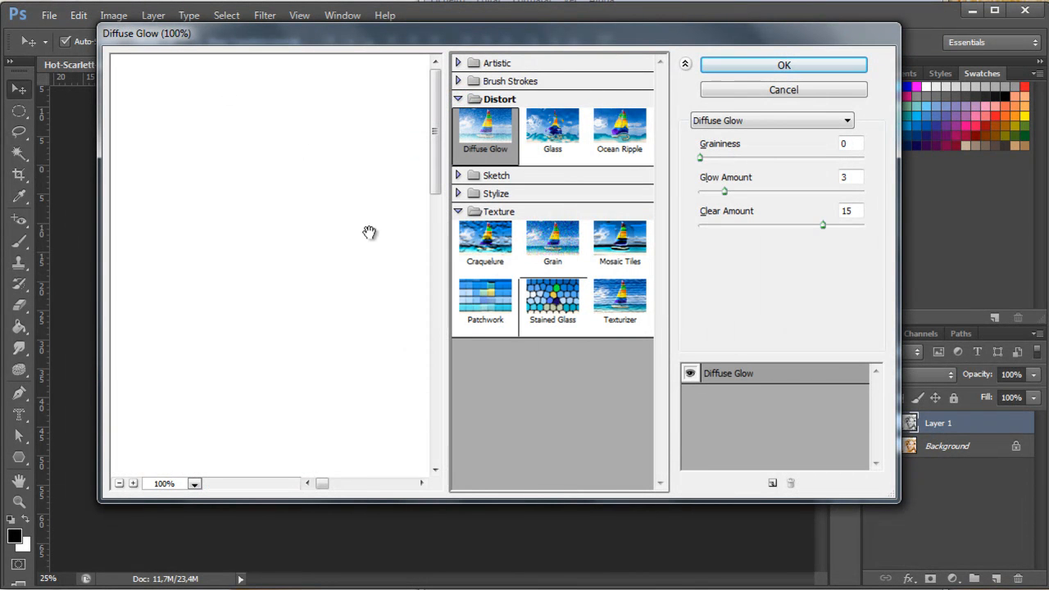
# - Examine the Diffuse Glow preview on the whole portrait, then on the face at 50%
pyautogui.click(119, 483)
pyautogui.click(119, 483)
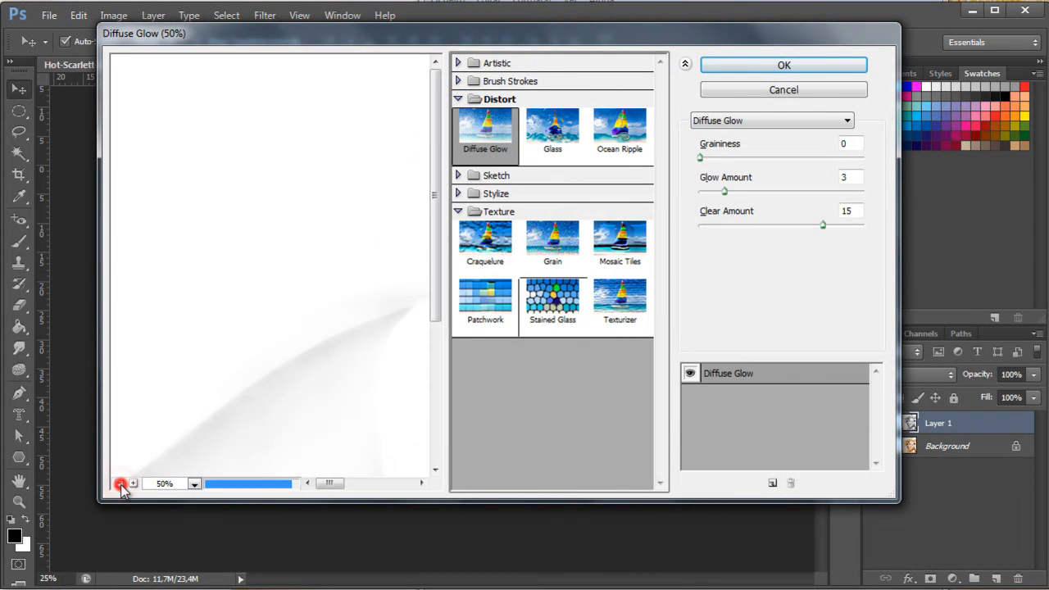
pyautogui.click(120, 483)
pyautogui.click(120, 483)
pyautogui.click(120, 483)
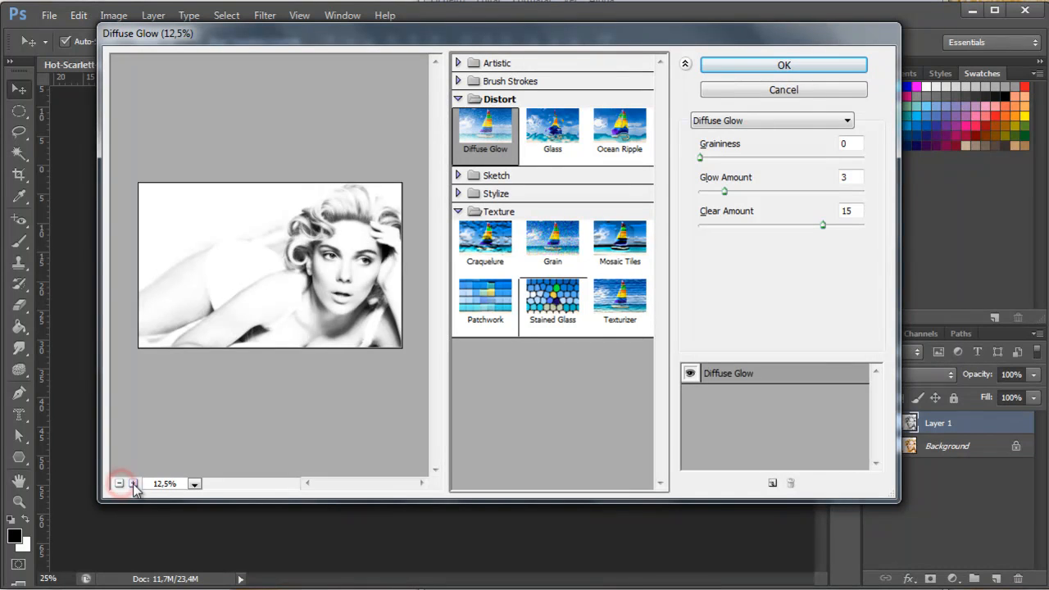
pyautogui.click(133, 483)
pyautogui.click(132, 483)
pyautogui.click(132, 483)
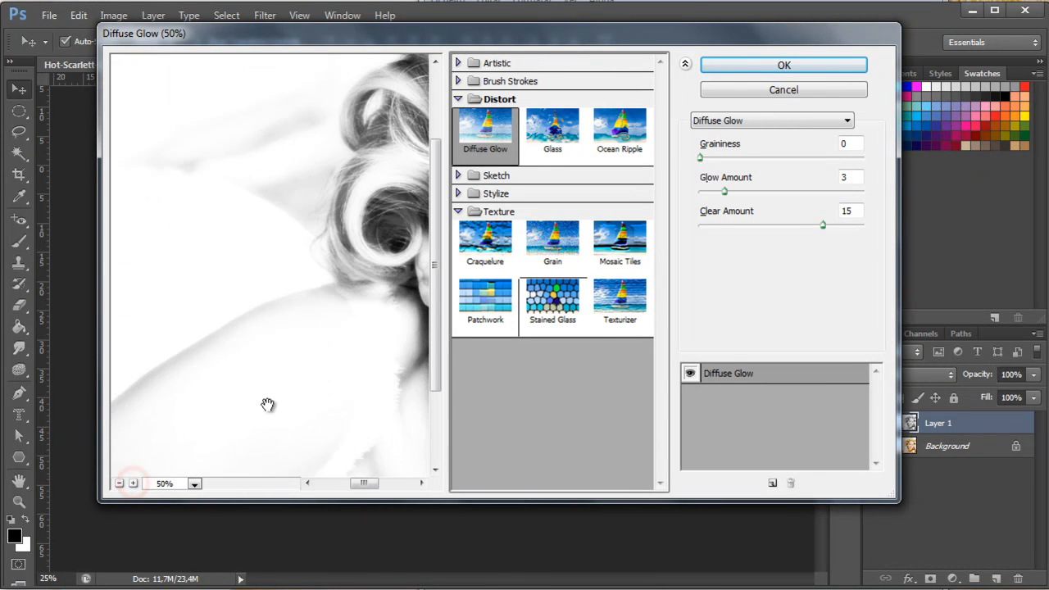
pyautogui.moveTo(320, 276); pyautogui.dragTo(245, 262)
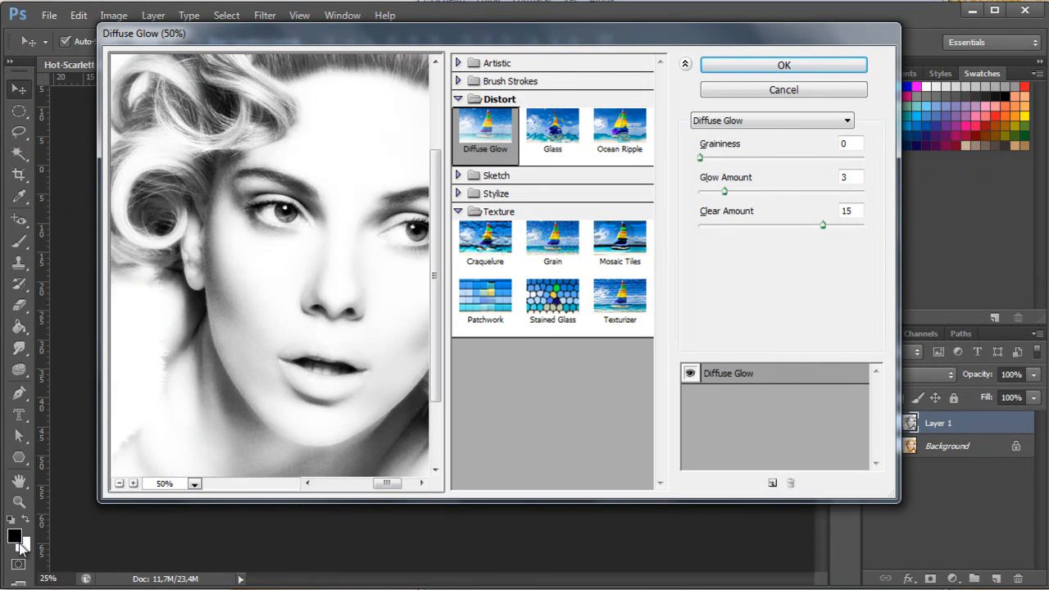
pyautogui.moveTo(291, 314); pyautogui.dragTo(360, 301)
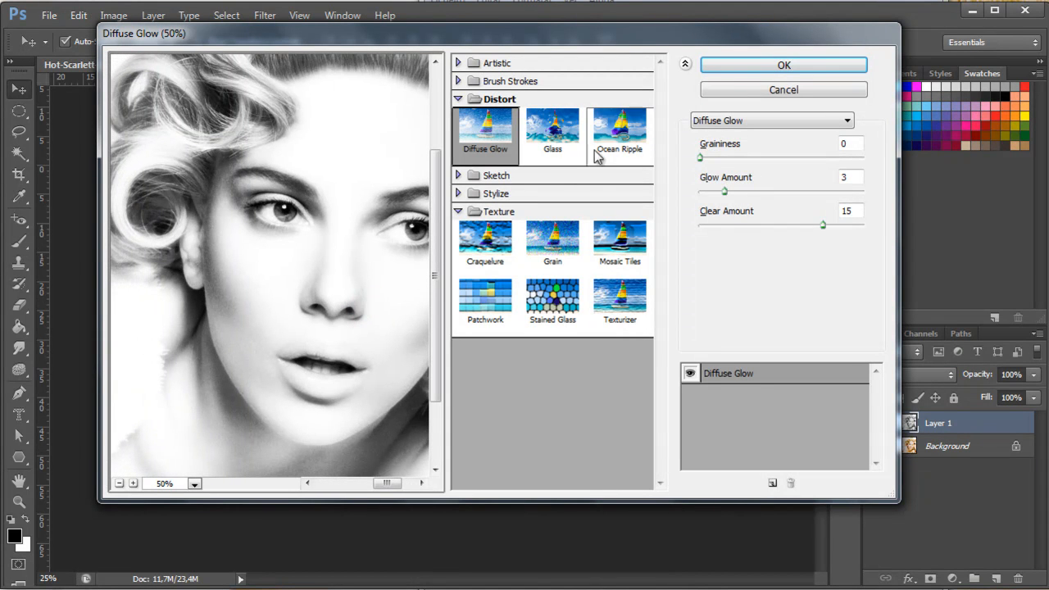
# - Set the Diffuse Glow graininess to 0 and inspect the skin and eyes at 100%
pyautogui.moveTo(702, 158)
pyautogui.mouseDown()
pyautogui.moveTo(814, 158)
pyautogui.moveTo(685, 163)
pyautogui.mouseUp()
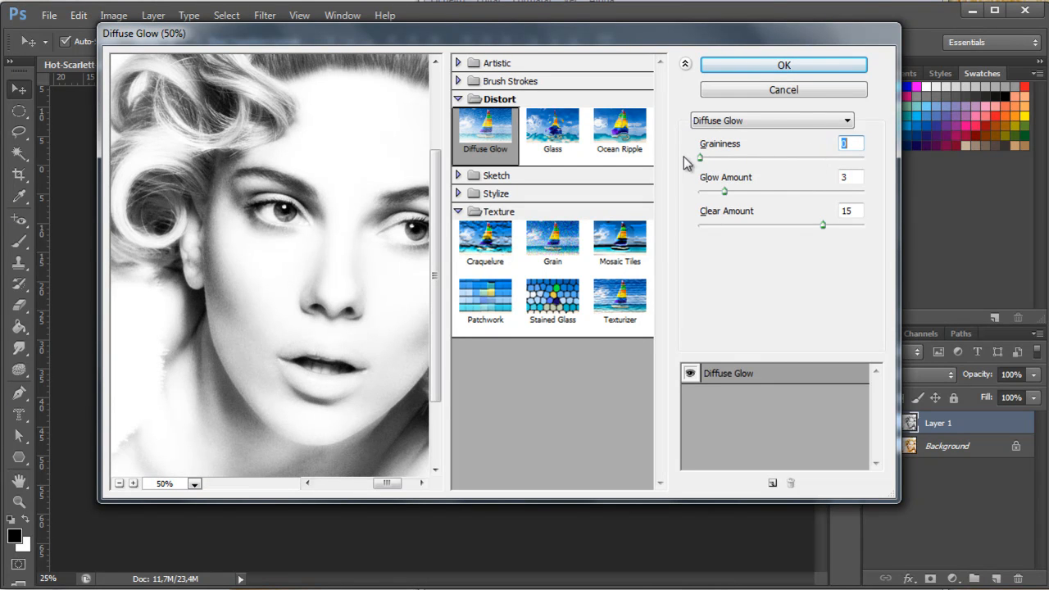
pyautogui.click(133, 483)
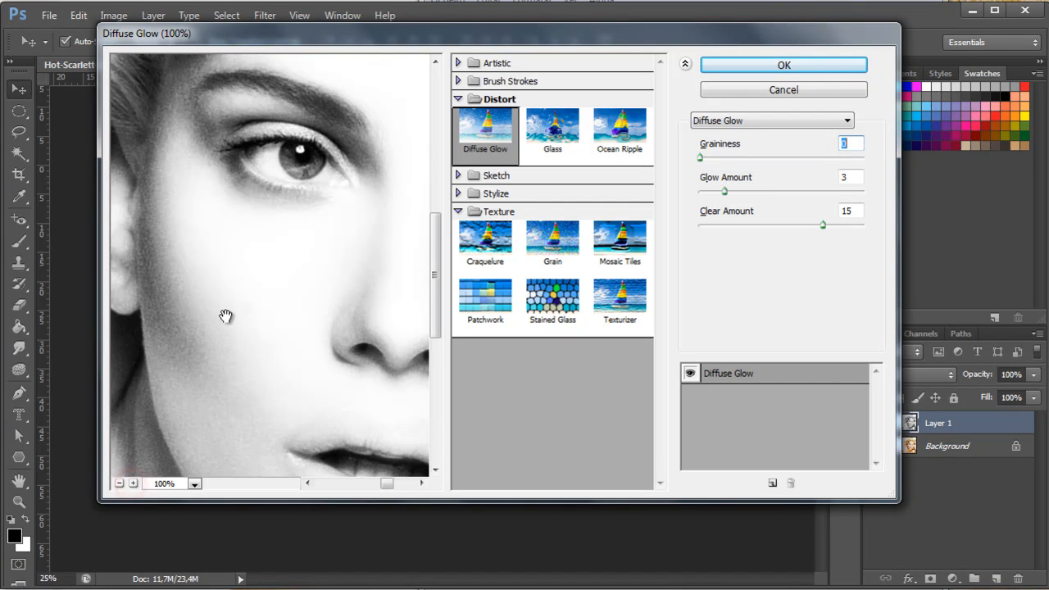
pyautogui.moveTo(216, 271); pyautogui.dragTo(279, 283)
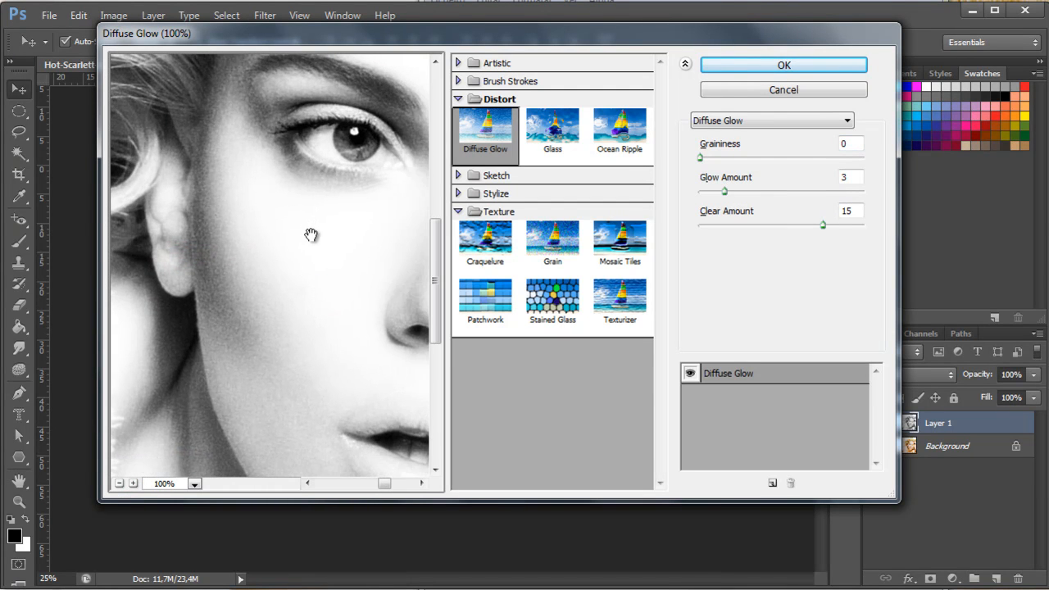
pyautogui.moveTo(367, 240); pyautogui.dragTo(202, 245)
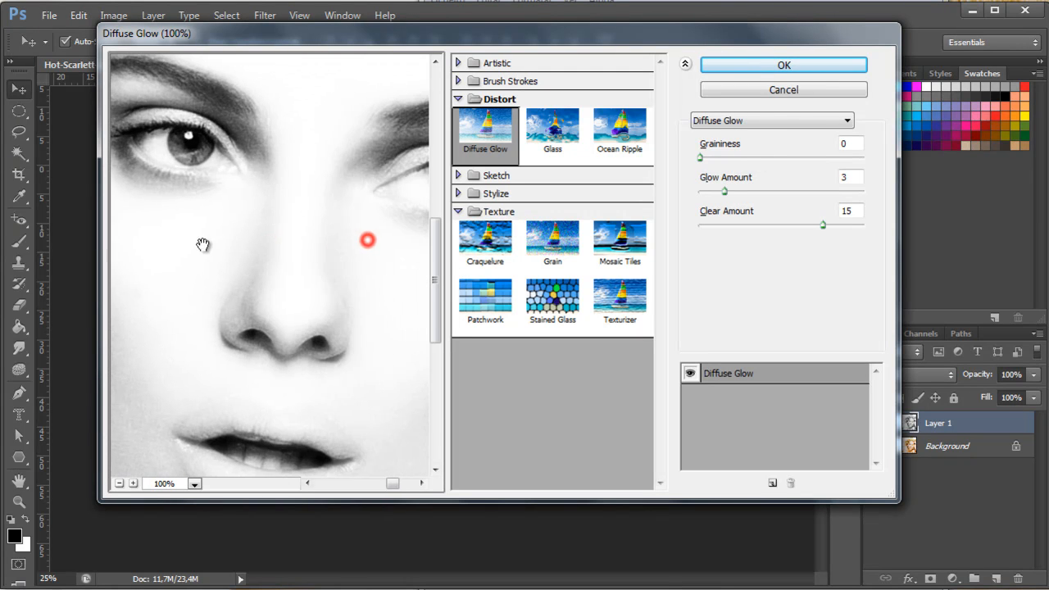
pyautogui.click(118, 483)
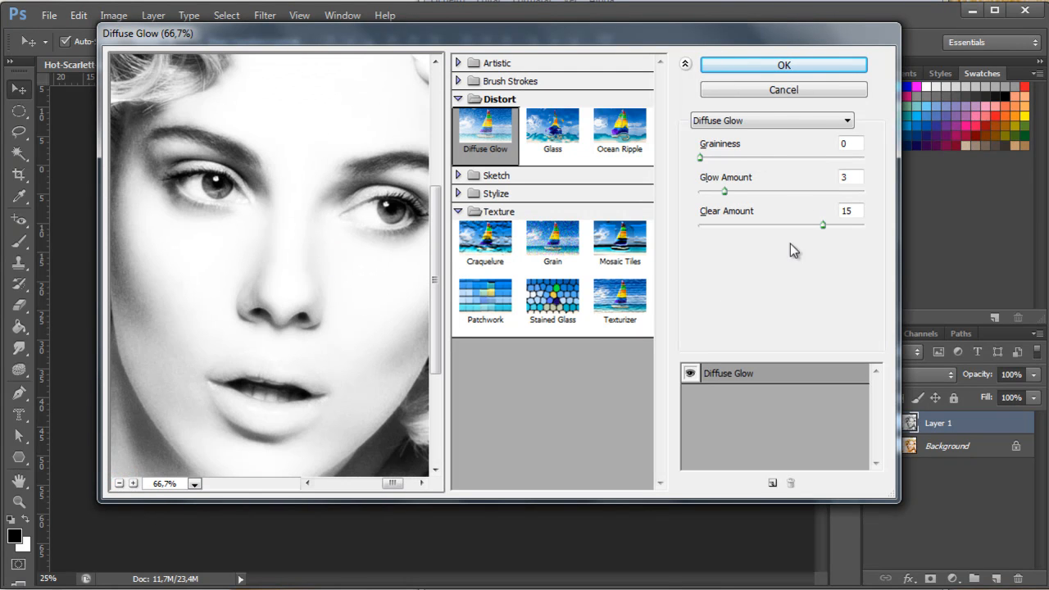
# - Set Glow Amount to 4 and Clear Amount to 17, and apply Diffuse Glow to the layer
pyautogui.click(733, 194)
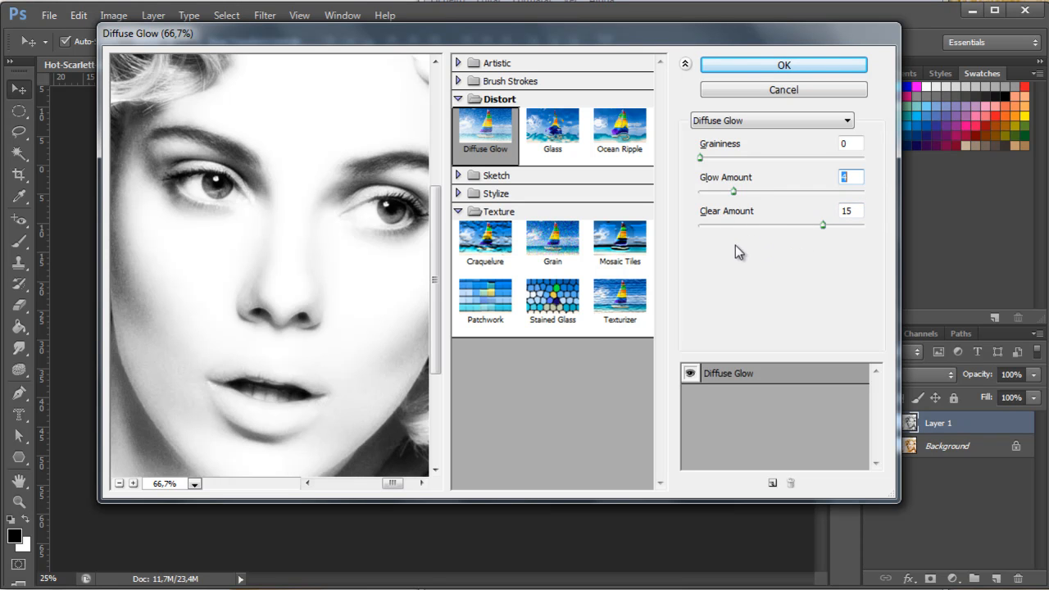
pyautogui.moveTo(819, 224)
pyautogui.mouseDown()
pyautogui.moveTo(872, 225)
pyautogui.moveTo(813, 224)
pyautogui.moveTo(851, 225)
pyautogui.moveTo(840, 226)
pyautogui.mouseUp()
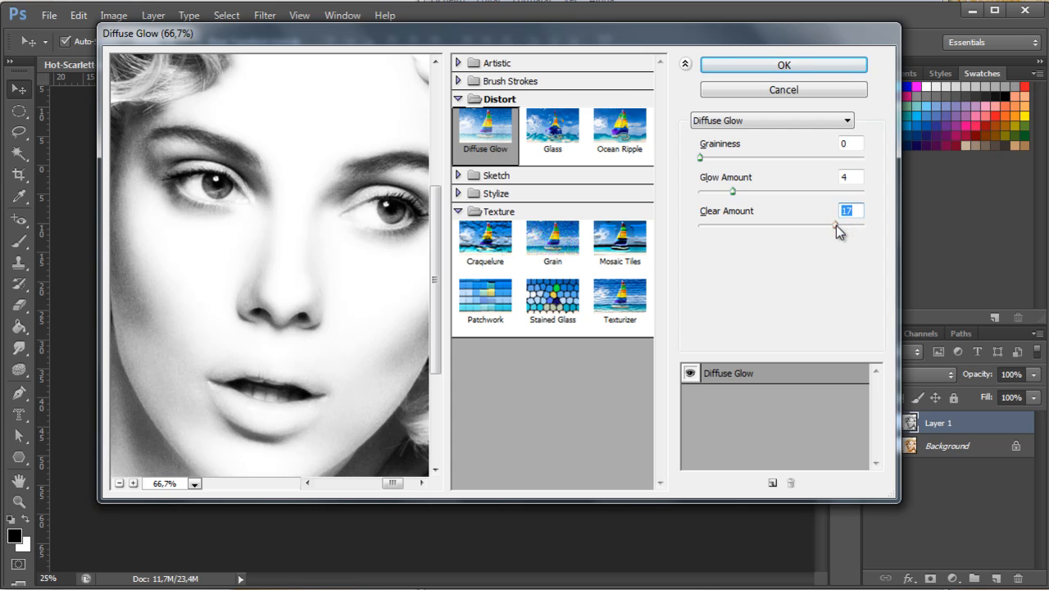
pyautogui.click(807, 67)
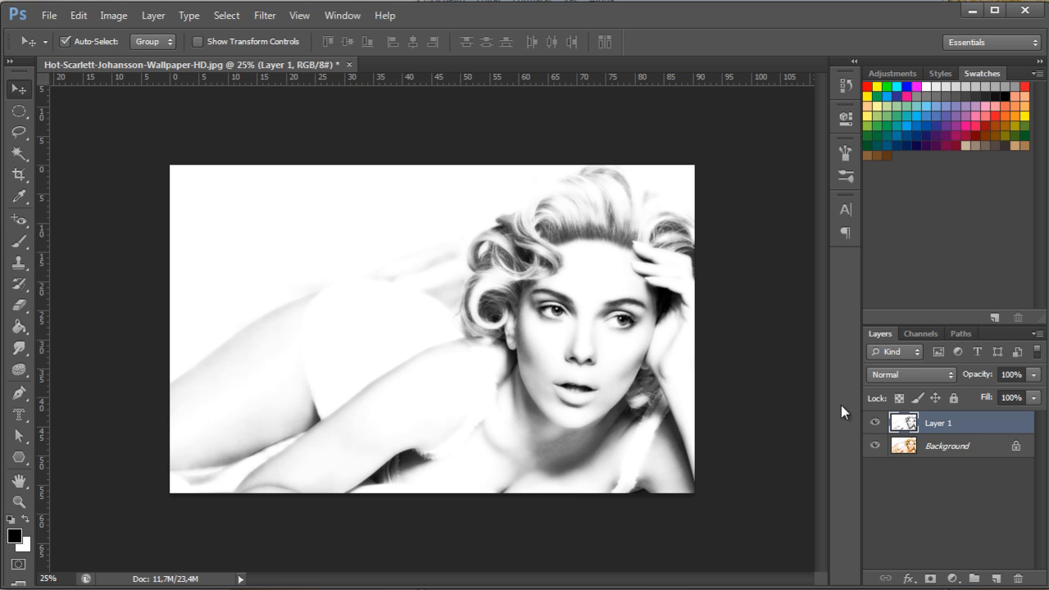
# - Compare the face at 50% with and without the Diffuse Glow layer by toggling its visibility
pyautogui.hotkey('ctrl', '+')
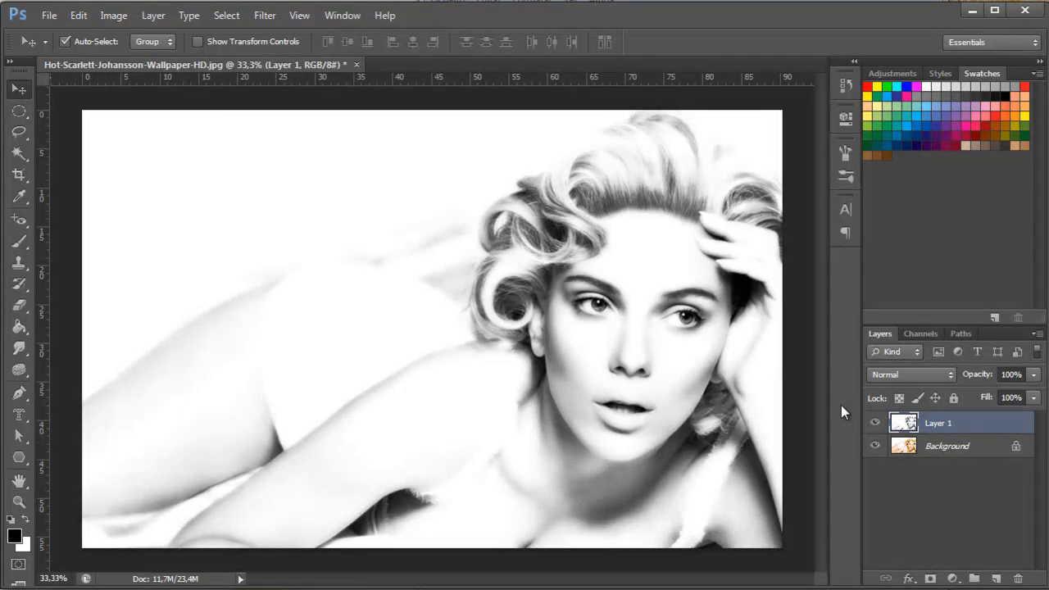
pyautogui.hotkey('ctrl', '+')
pyautogui.moveTo(676, 367); pyautogui.dragTo(538, 346)
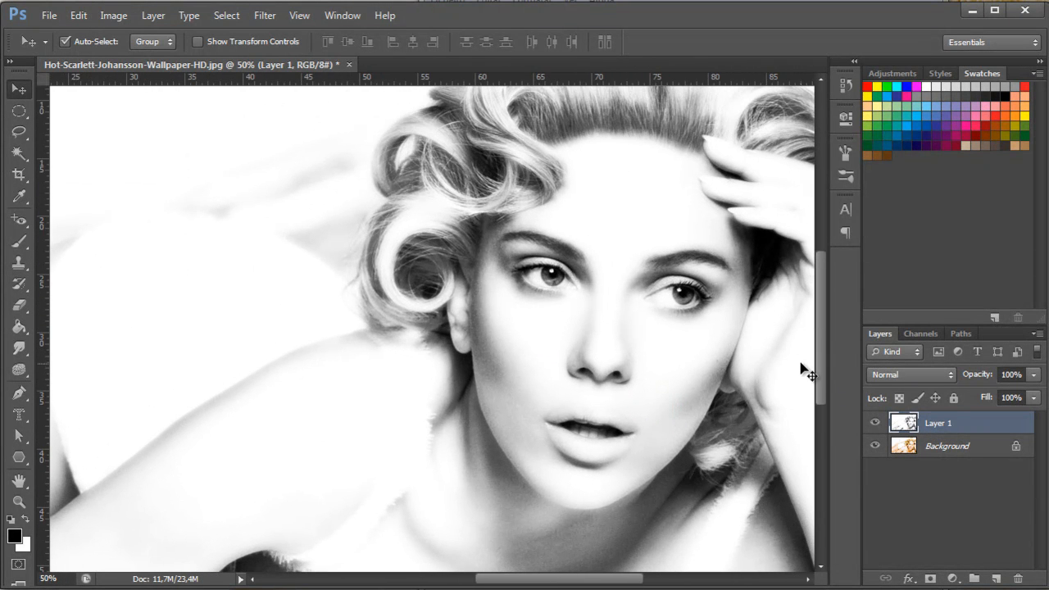
pyautogui.click(875, 423)
pyautogui.click(875, 424)
pyautogui.click(875, 423)
pyautogui.click(875, 423)
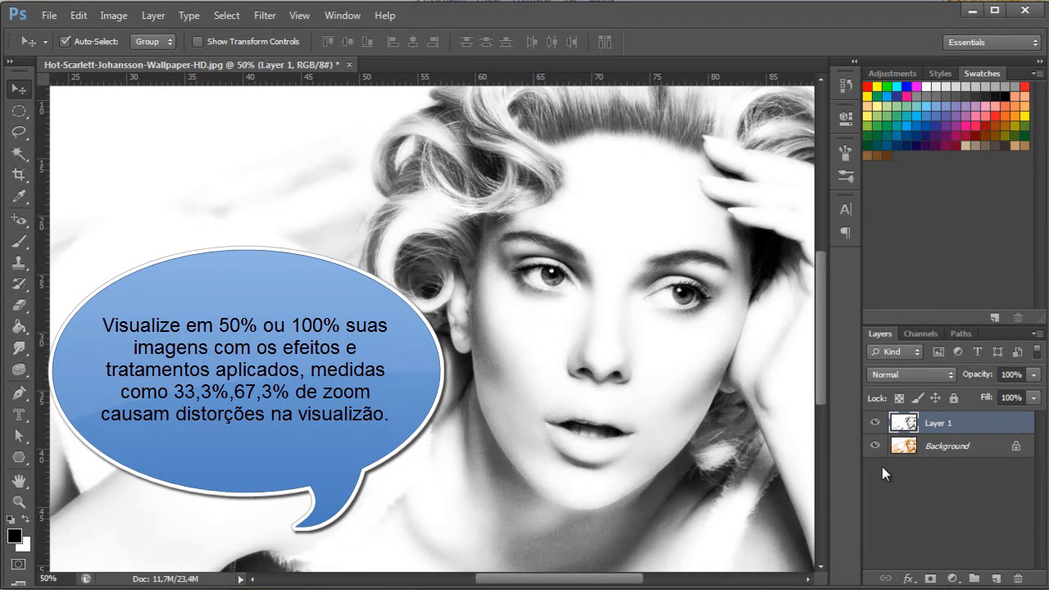
pyautogui.click(874, 422)
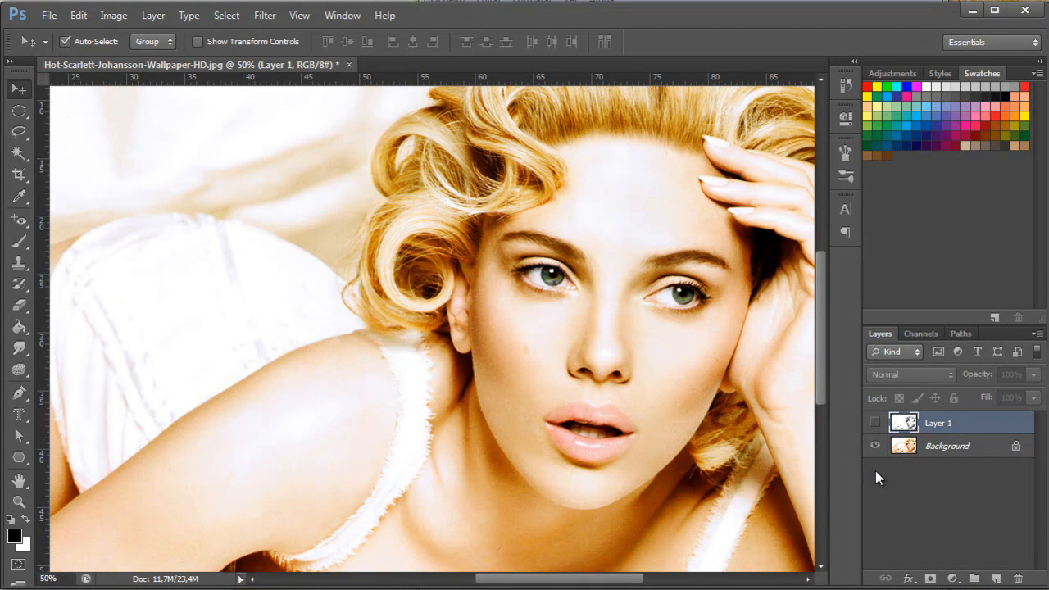
pyautogui.click(875, 423)
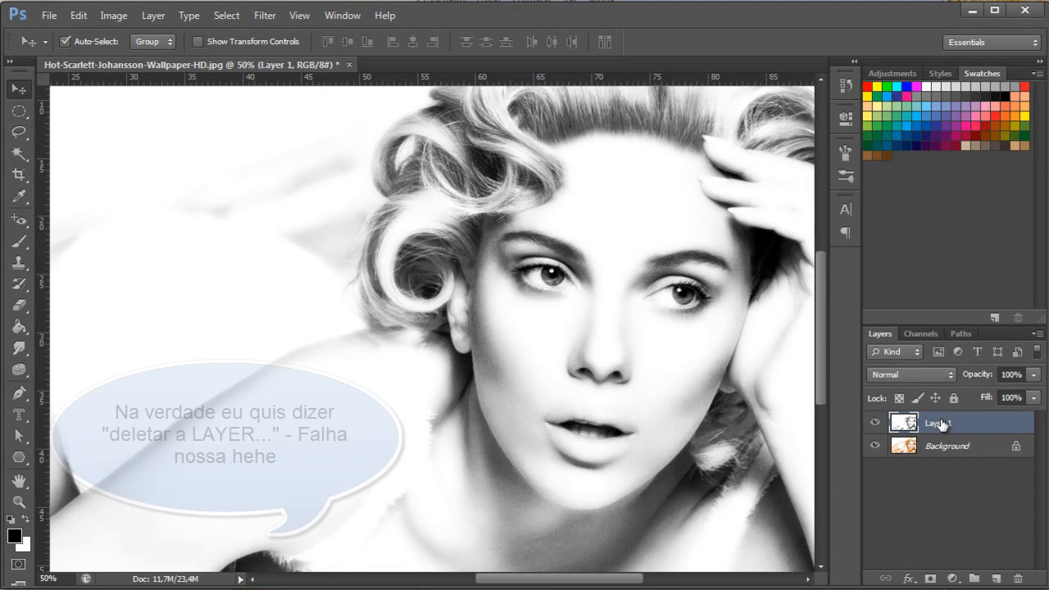
# - Delete the Diffuse Glow layer and duplicate the Background layer again
pyautogui.moveTo(942, 424); pyautogui.dragTo(1017, 578)
pyautogui.hotkey('ctrl', '-')
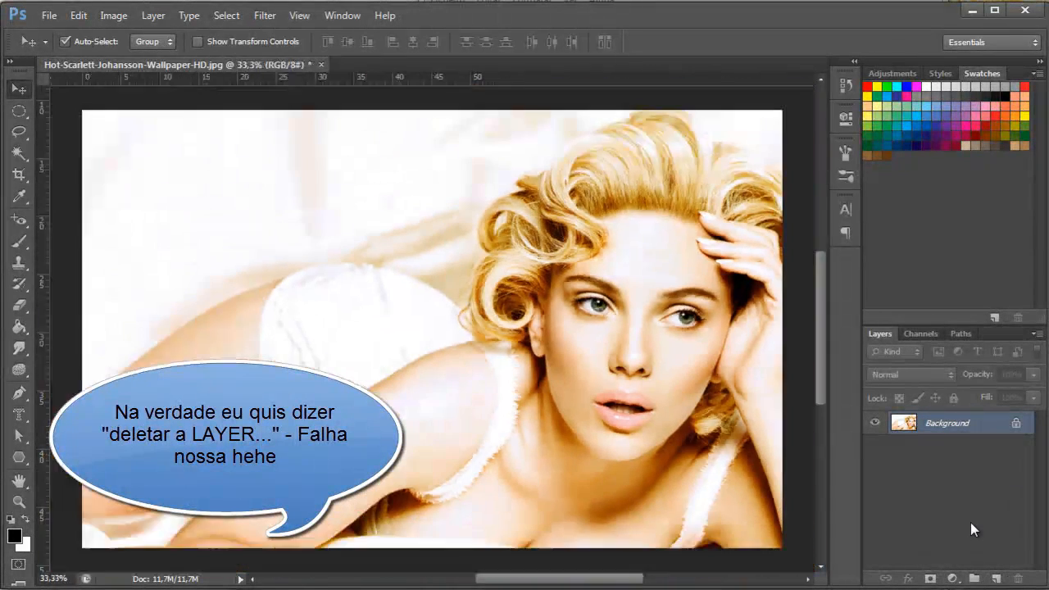
pyautogui.hotkey('ctrl', '+')
pyautogui.hotkey('ctrl', '-')
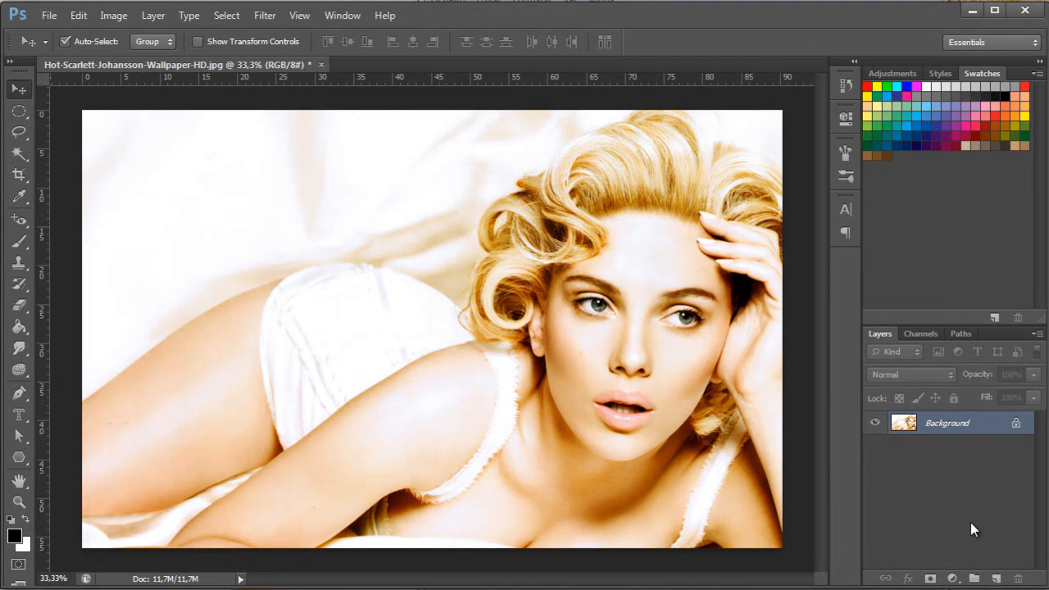
pyautogui.hotkey('ctrl', 'j')
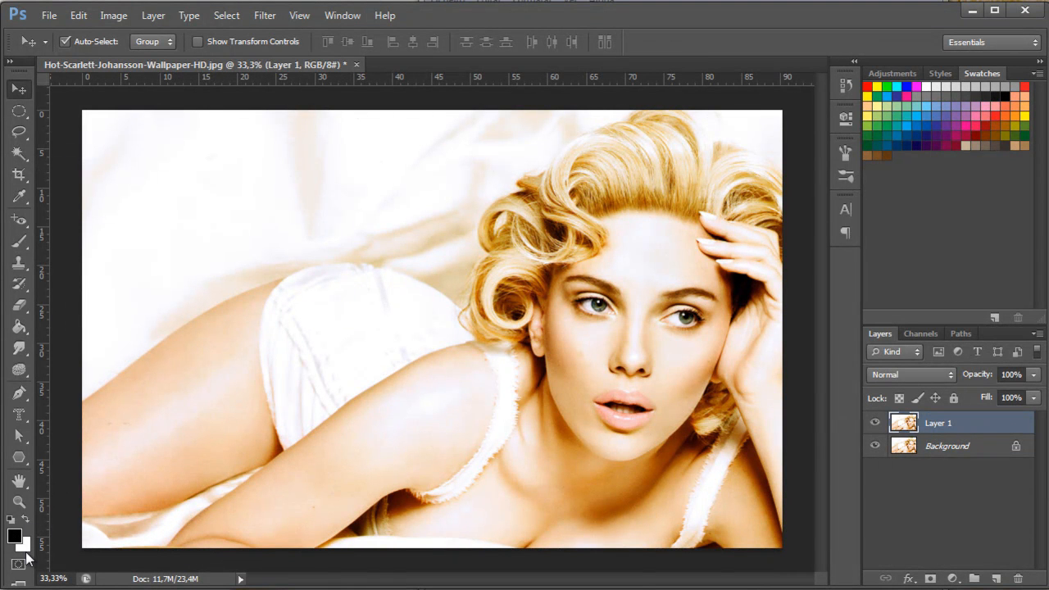
# - Apply the Graphic Pen sketch filter to the duplicate with stroke length 15, light/dark balance 50 and Right Diagonal strokes
pyautogui.click(263, 15)
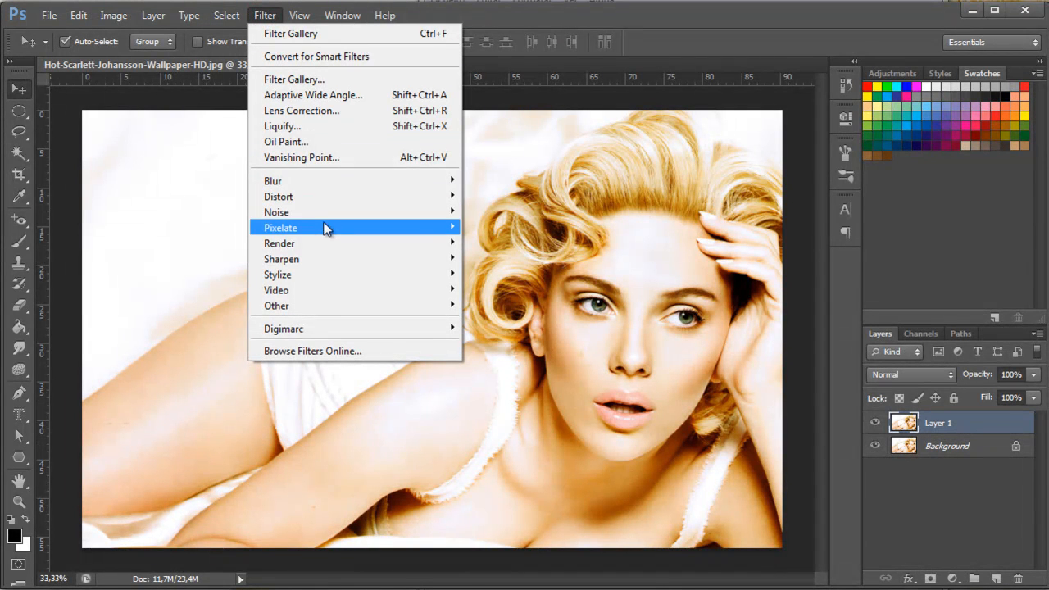
pyautogui.click(303, 86)
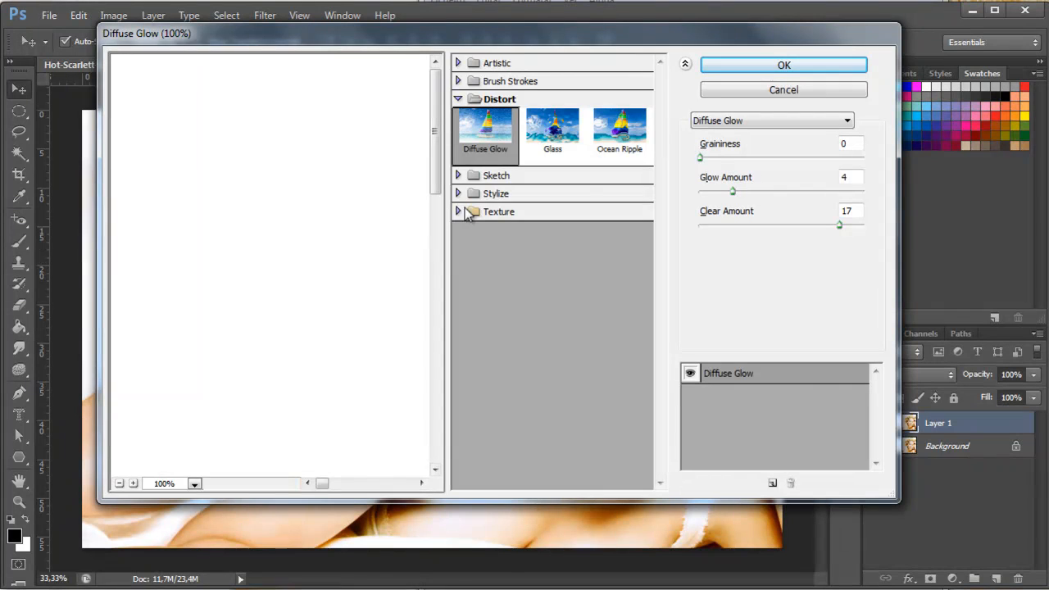
pyautogui.click(458, 175)
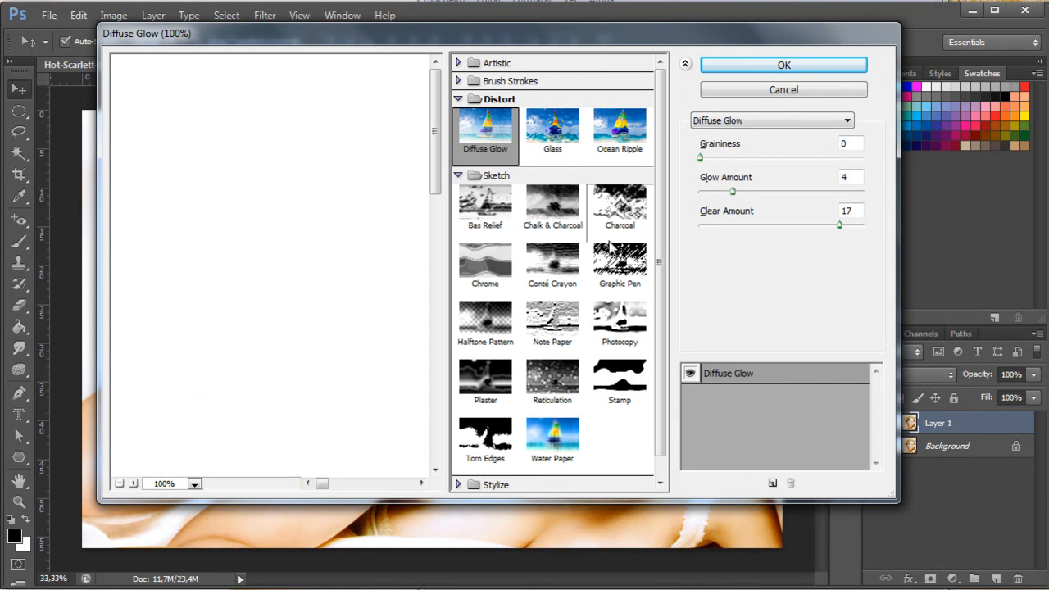
pyautogui.click(616, 274)
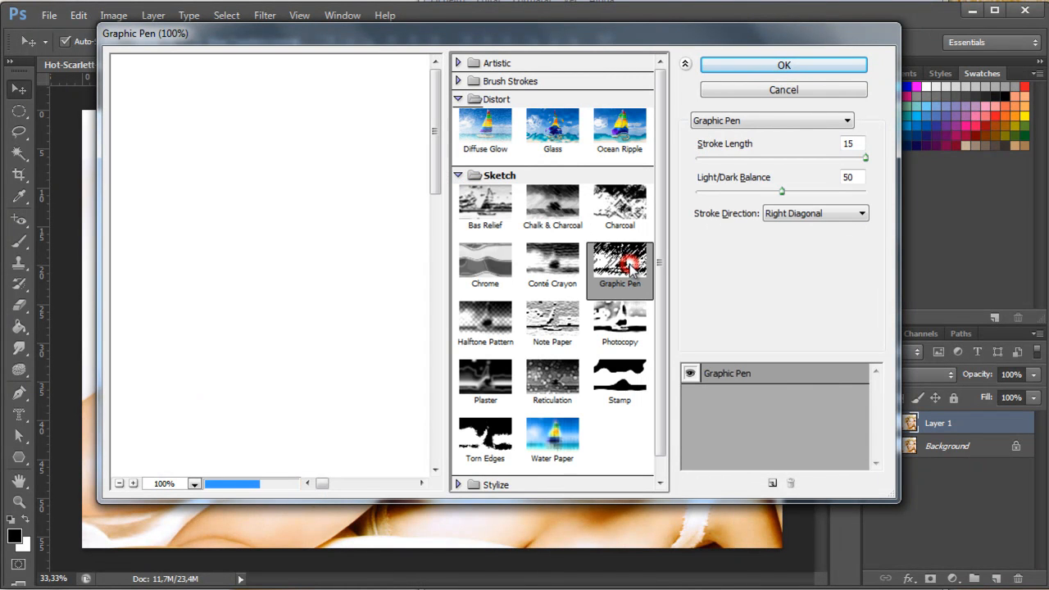
pyautogui.click(119, 483)
pyautogui.click(120, 484)
pyautogui.click(119, 484)
pyautogui.click(119, 484)
pyautogui.click(121, 484)
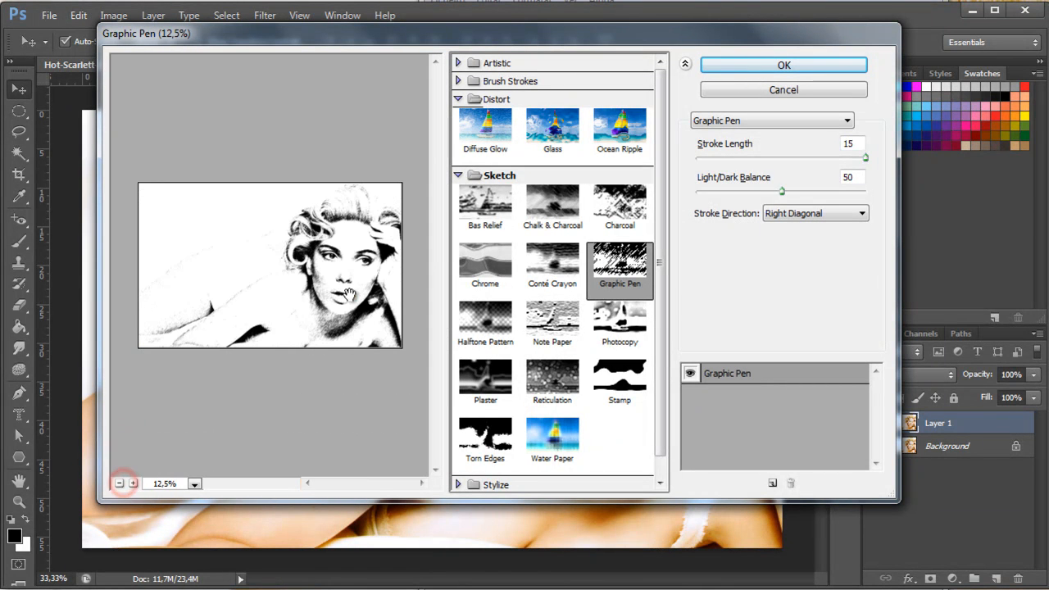
pyautogui.click(736, 65)
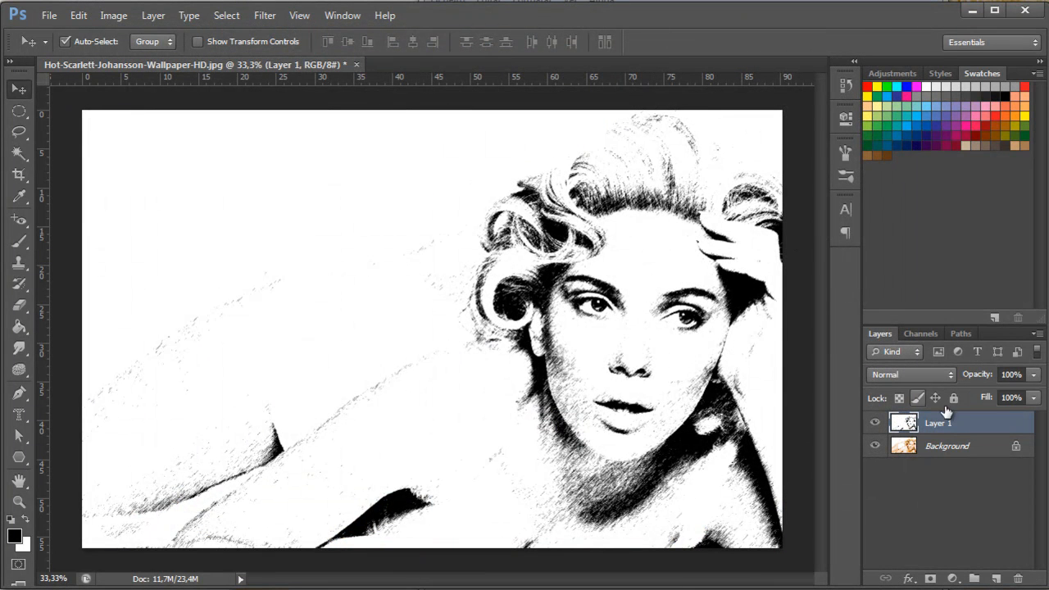
# - Toggle the Graphic Pen layer's visibility to compare the sketch effect with the original photo
pyautogui.click(875, 422)
pyautogui.click(875, 423)
pyautogui.click(875, 423)
pyautogui.click(875, 422)
pyautogui.click(873, 422)
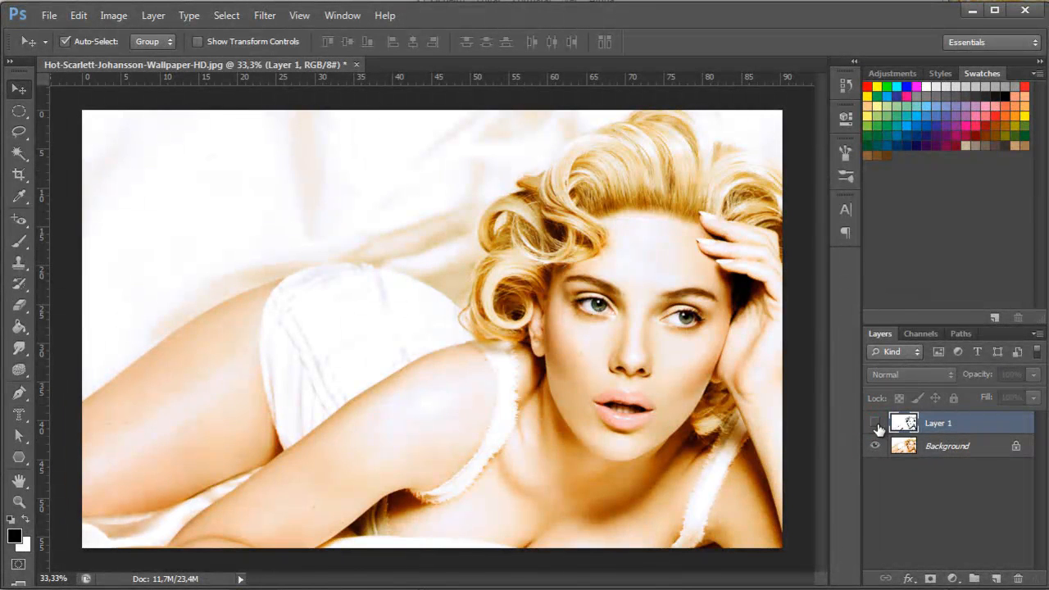
# - Show the Graphic Pen layer again and lower its opacity to 43%
pyautogui.click(876, 424)
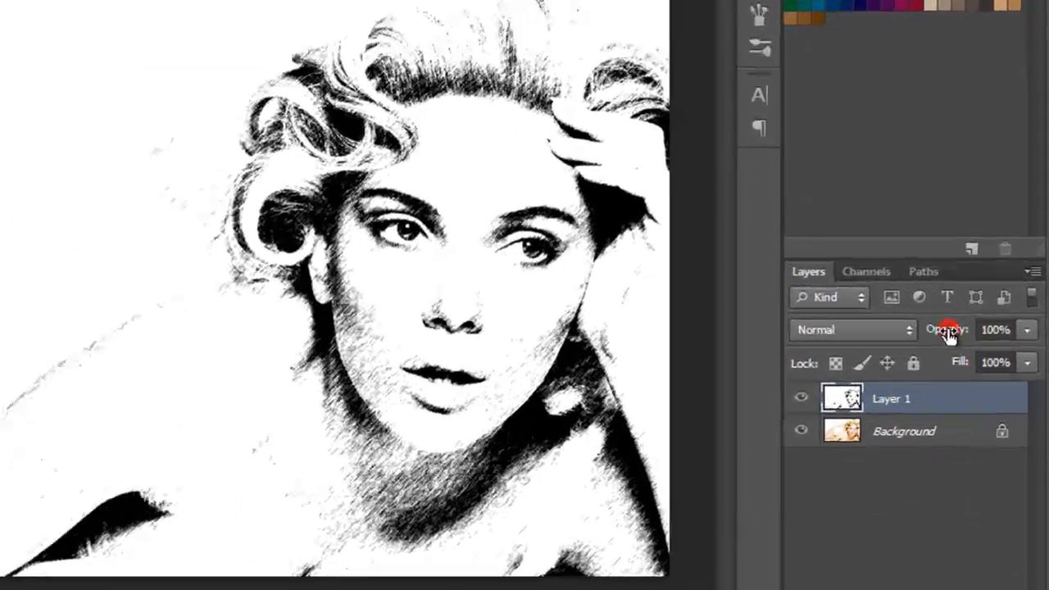
pyautogui.moveTo(969, 366); pyautogui.dragTo(917, 366)
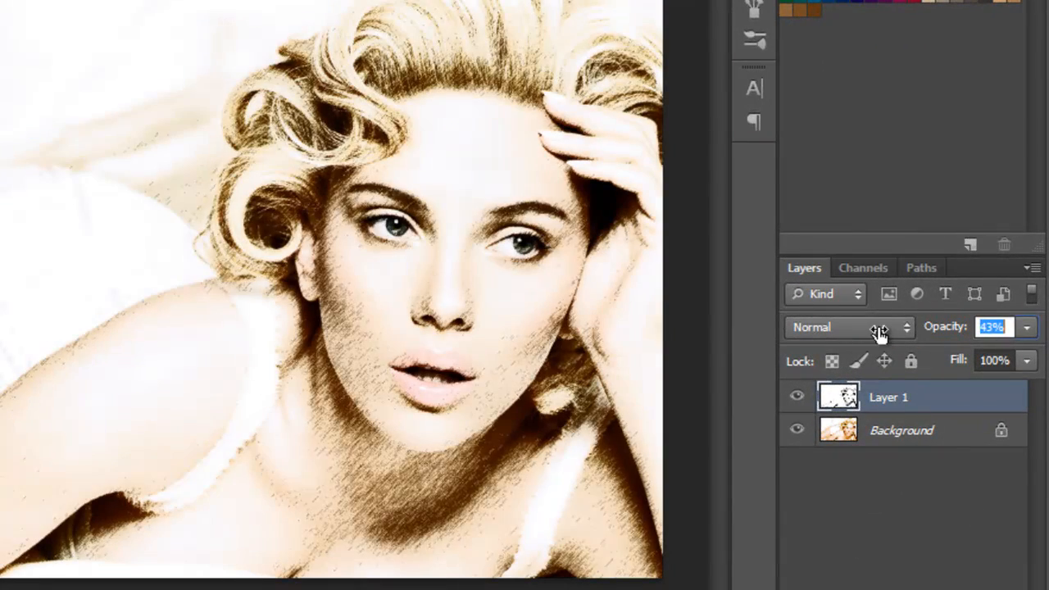
pyautogui.moveTo(879, 332); pyautogui.dragTo(878, 331)
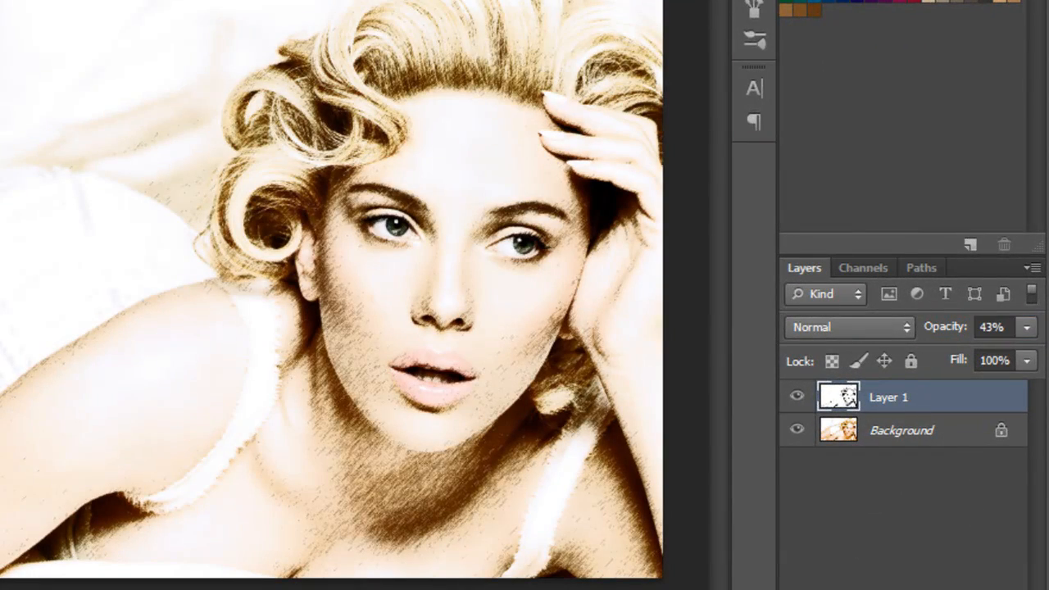
# - Set the Graphic Pen layer's opacity to 100%
pyautogui.click(936, 326)
pyautogui.write('100')
pyautogui.press('Return')
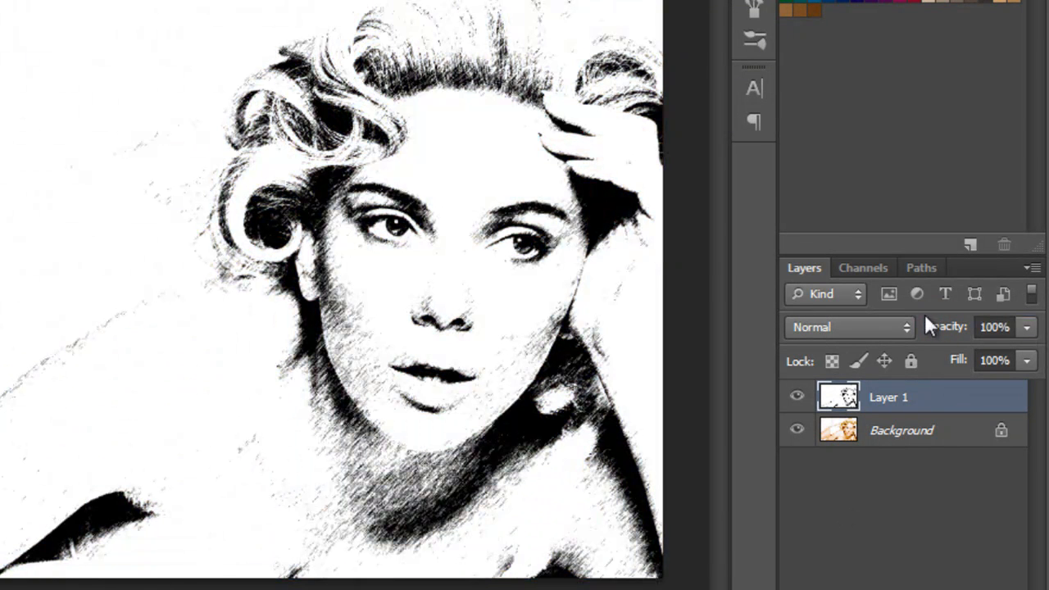
# - Try blend modes from Multiply, Color Burn and Darker Color through Linear Dodge (Add) to Overlay on the Graphic Pen layer
pyautogui.click(840, 328)
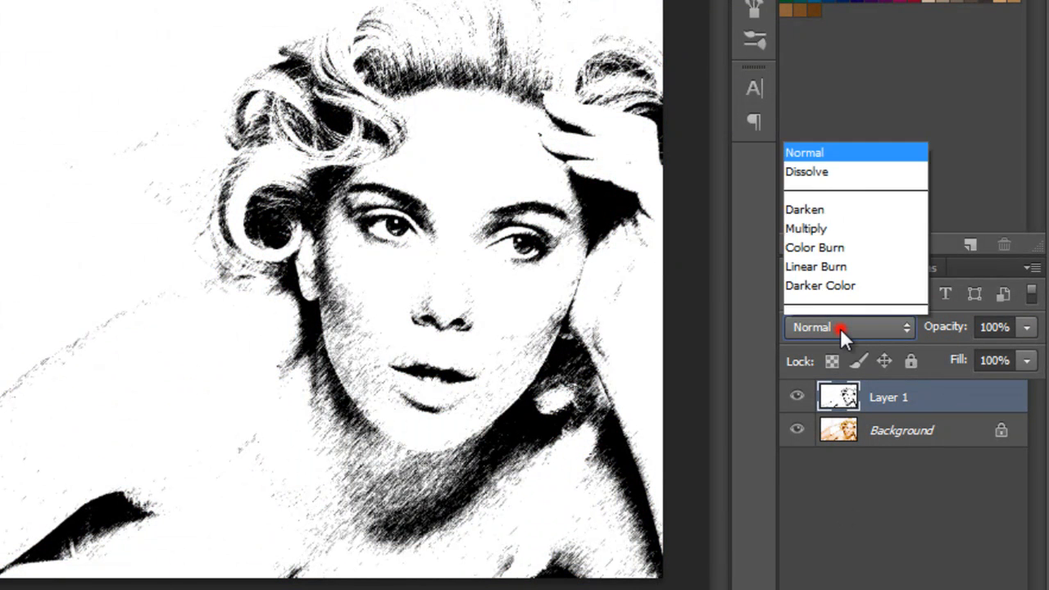
pyautogui.click(839, 328)
pyautogui.click(839, 328)
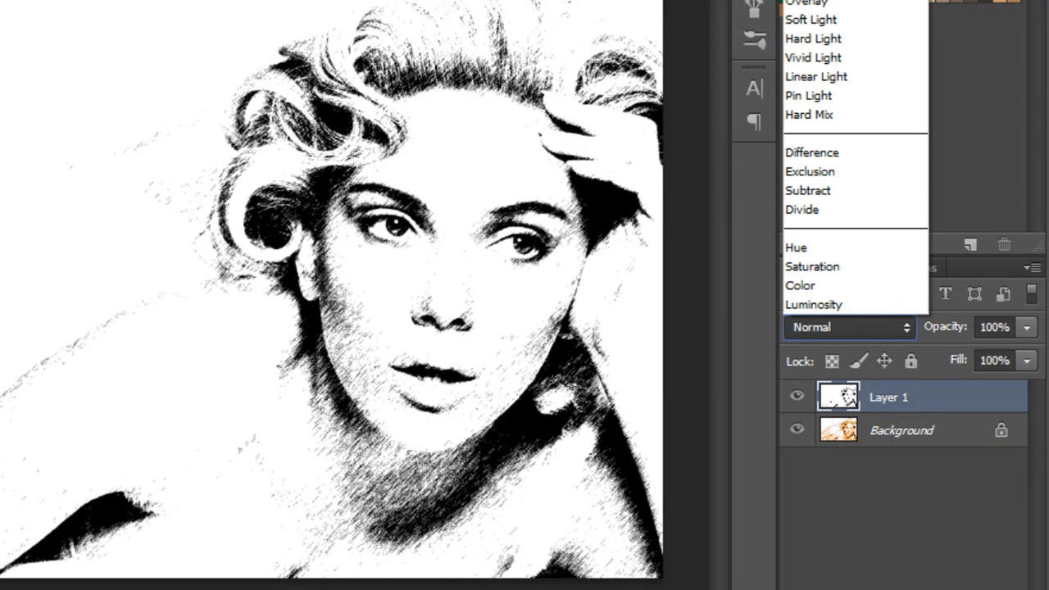
pyautogui.click(819, 0)
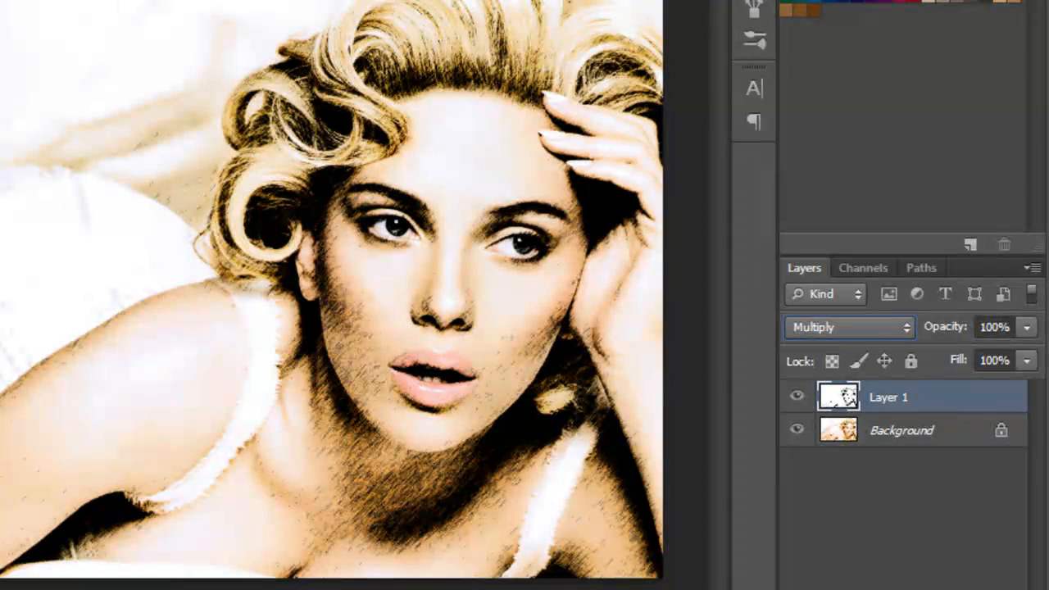
pyautogui.press('Down')
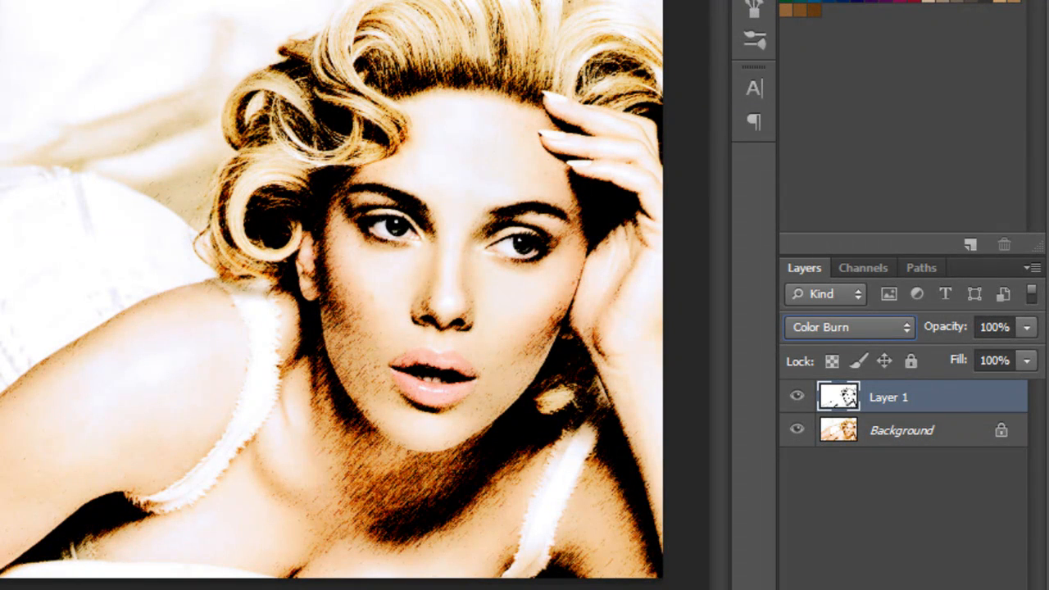
pyautogui.press('Down')
pyautogui.press('Down')
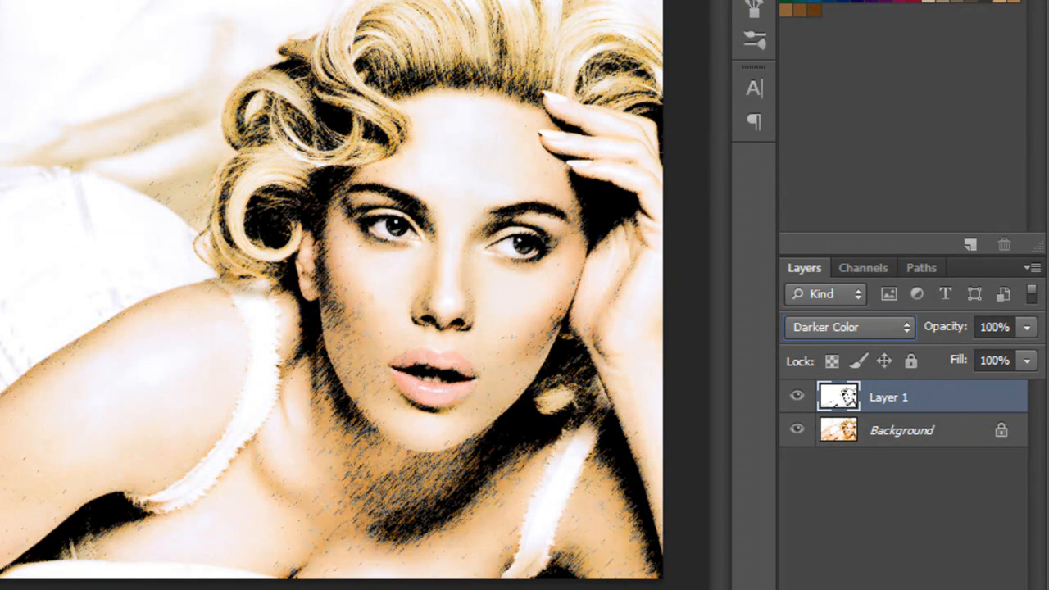
pyautogui.press('Down')
pyautogui.press('Down')
pyautogui.press('Down')
pyautogui.press('Down')
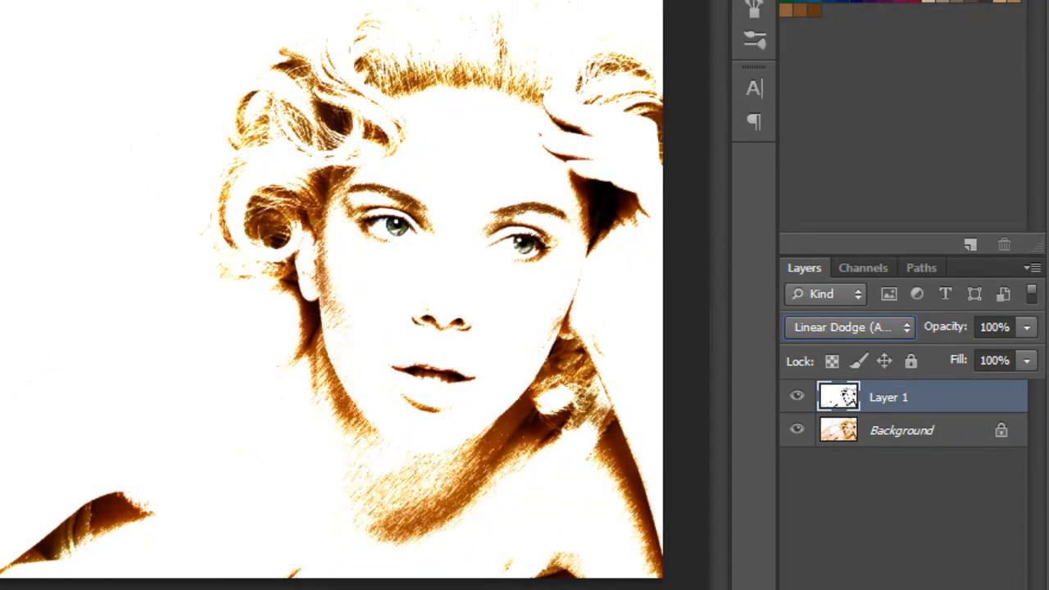
pyautogui.press('Down')
pyautogui.press('Down')
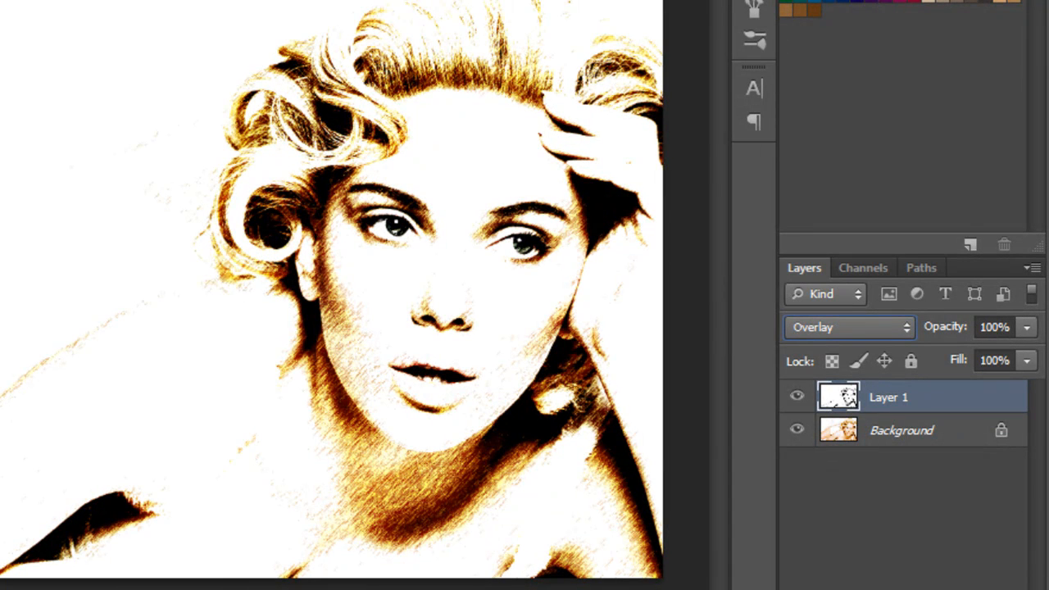
# - Try the Soft Light blend mode on the Graphic Pen layer and return the layer to Normal
pyautogui.click(825, 332)
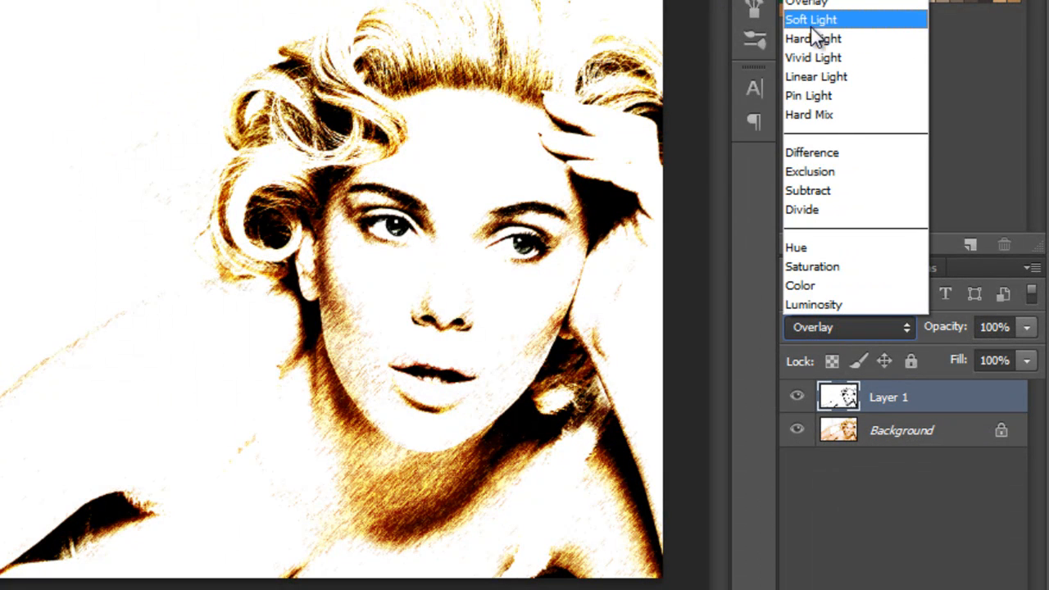
pyautogui.click(811, 23)
pyautogui.moveTo(942, 326)
pyautogui.mouseDown()
pyautogui.moveTo(880, 328)
pyautogui.moveTo(946, 329)
pyautogui.moveTo(936, 322)
pyautogui.moveTo(931, 335)
pyautogui.mouseUp()
pyautogui.click(858, 327)
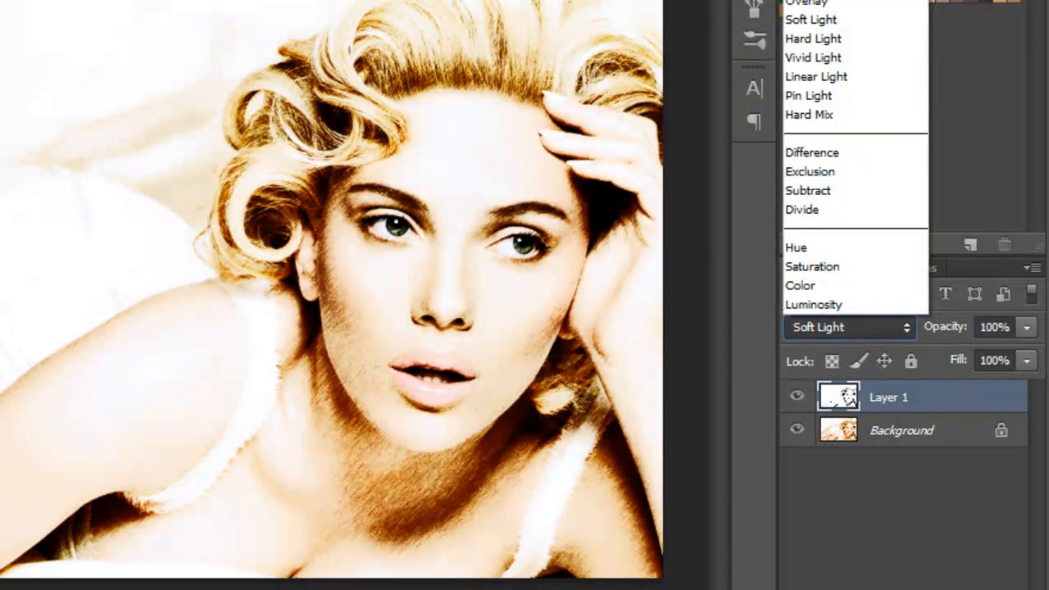
pyautogui.click(807, 0)
pyautogui.click(884, 399)
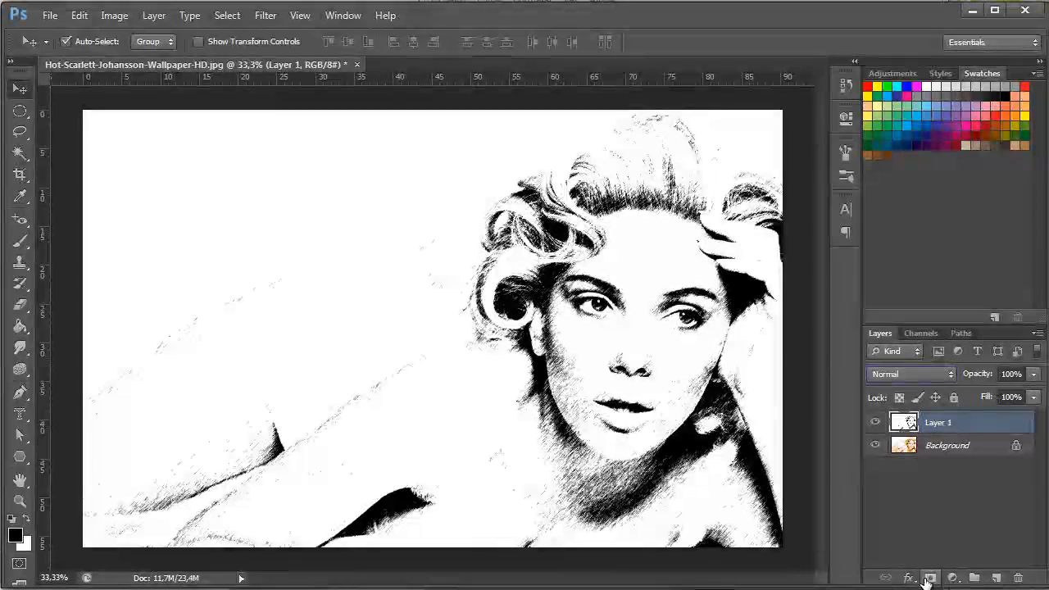
# - Add a layer mask to the Graphic Pen layer and activate the Brush tool
pyautogui.click(930, 578)
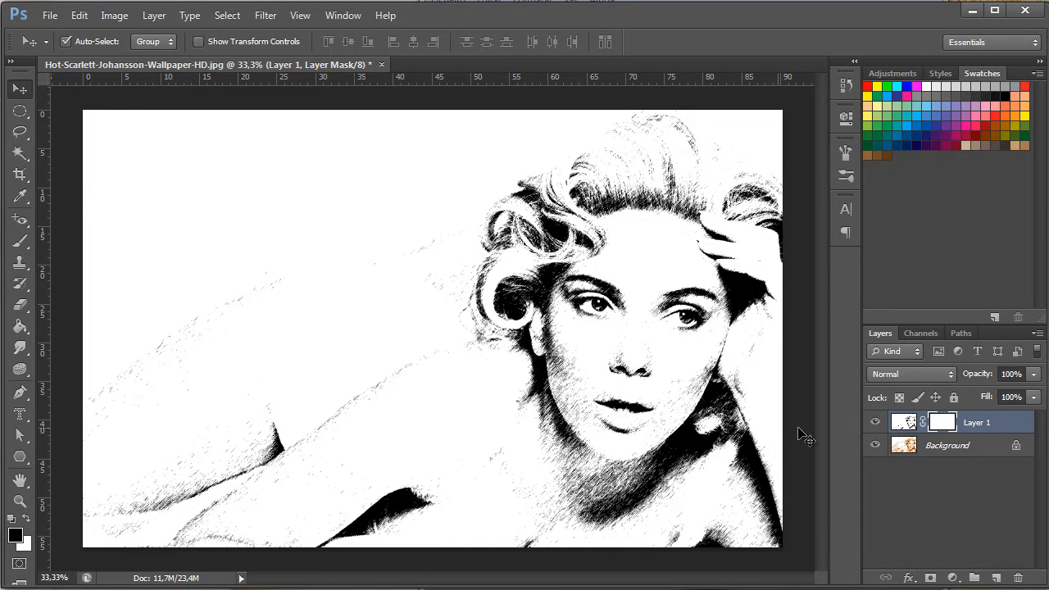
pyautogui.click(23, 244)
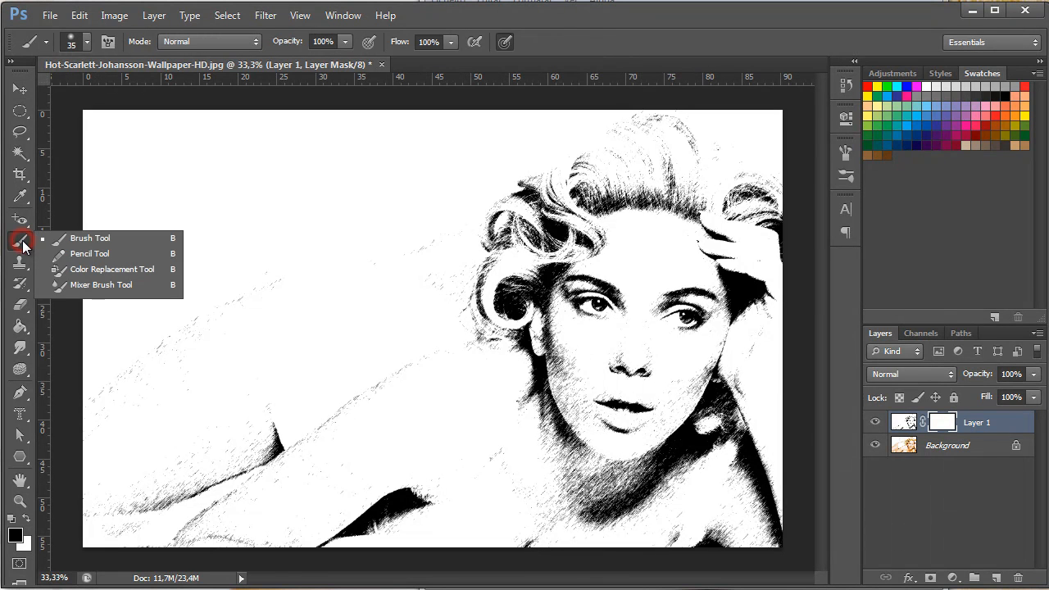
pyautogui.click(74, 241)
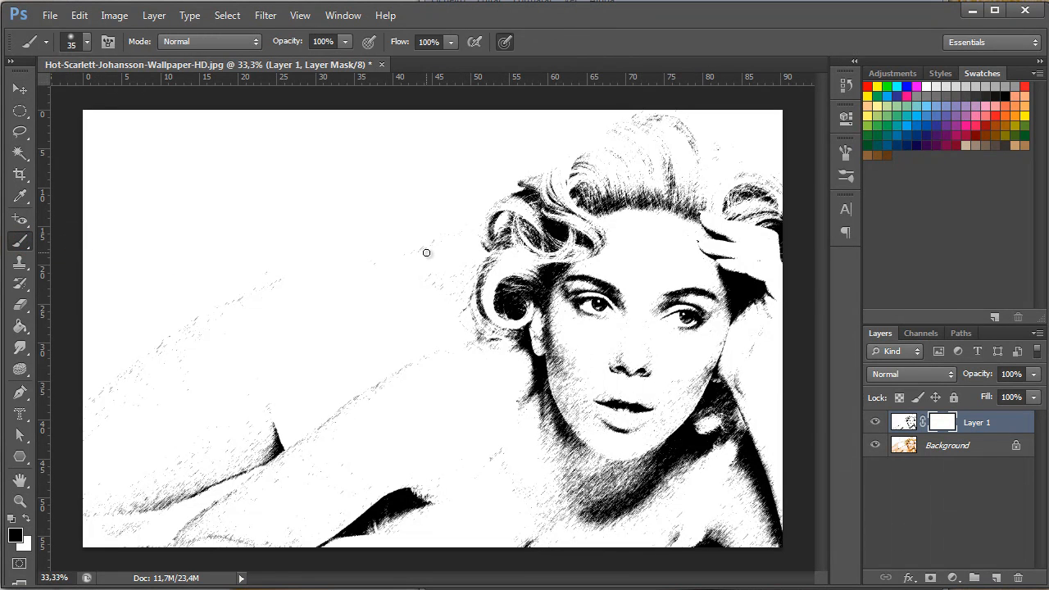
# - Enlarge the brush to size 300 and paint black on the mask over the face to reveal the original photo
pyautogui.press(']')
pyautogui.press(']')
pyautogui.press(']')
pyautogui.press(']')
pyautogui.press(']')
pyautogui.press(']')
pyautogui.press(']')
pyautogui.press(']')
pyautogui.press(']')
pyautogui.press(']')
pyautogui.press(']')
pyautogui.press(']')
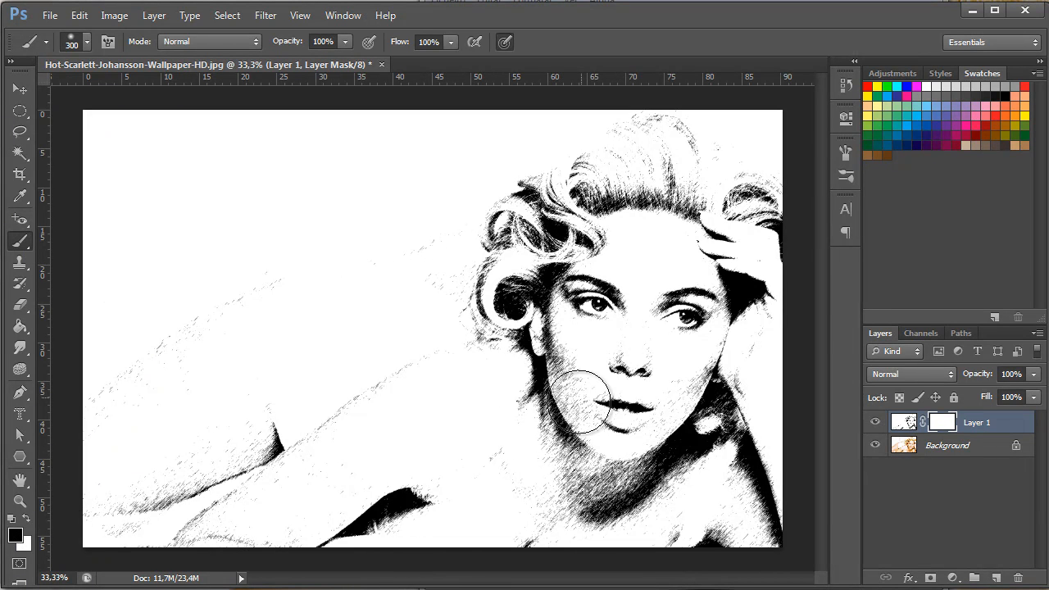
pyautogui.moveTo(620, 300)
pyautogui.mouseDown()
pyautogui.moveTo(575, 312)
pyautogui.moveTo(576, 291)
pyautogui.moveTo(601, 300)
pyautogui.moveTo(589, 249)
pyautogui.moveTo(619, 233)
pyautogui.moveTo(712, 226)
pyautogui.moveTo(636, 234)
pyautogui.moveTo(603, 289)
pyautogui.moveTo(682, 299)
pyautogui.moveTo(686, 267)
pyautogui.moveTo(628, 271)
pyautogui.moveTo(601, 317)
pyautogui.moveTo(682, 318)
pyautogui.moveTo(689, 299)
pyautogui.moveTo(648, 404)
pyautogui.moveTo(613, 402)
pyautogui.moveTo(604, 332)
pyautogui.moveTo(625, 382)
pyautogui.moveTo(611, 420)
pyautogui.moveTo(641, 419)
pyautogui.mouseUp()
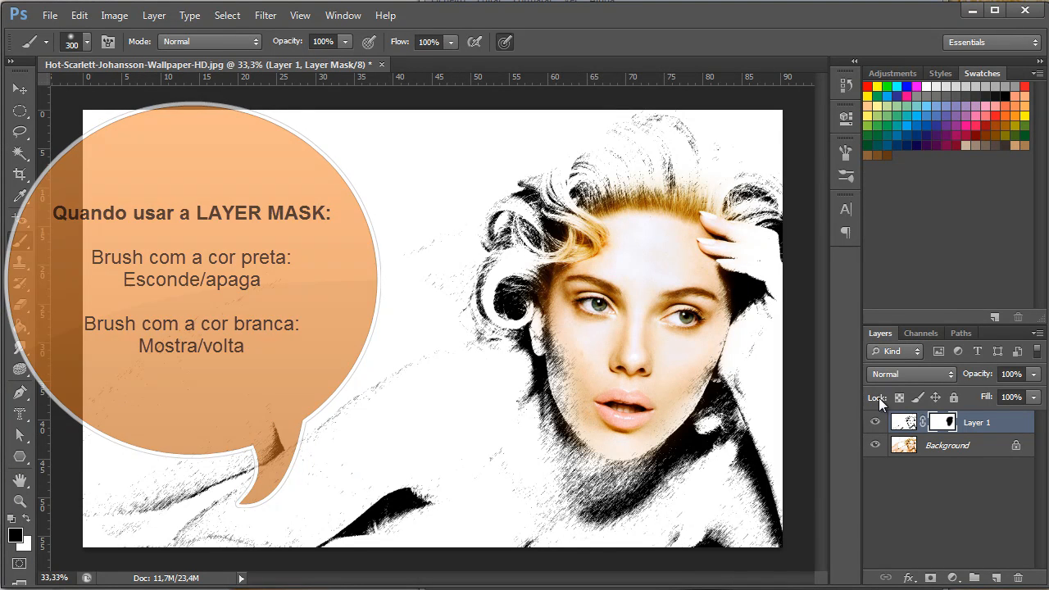
pyautogui.moveTo(587, 443); pyautogui.dragTo(571, 426)
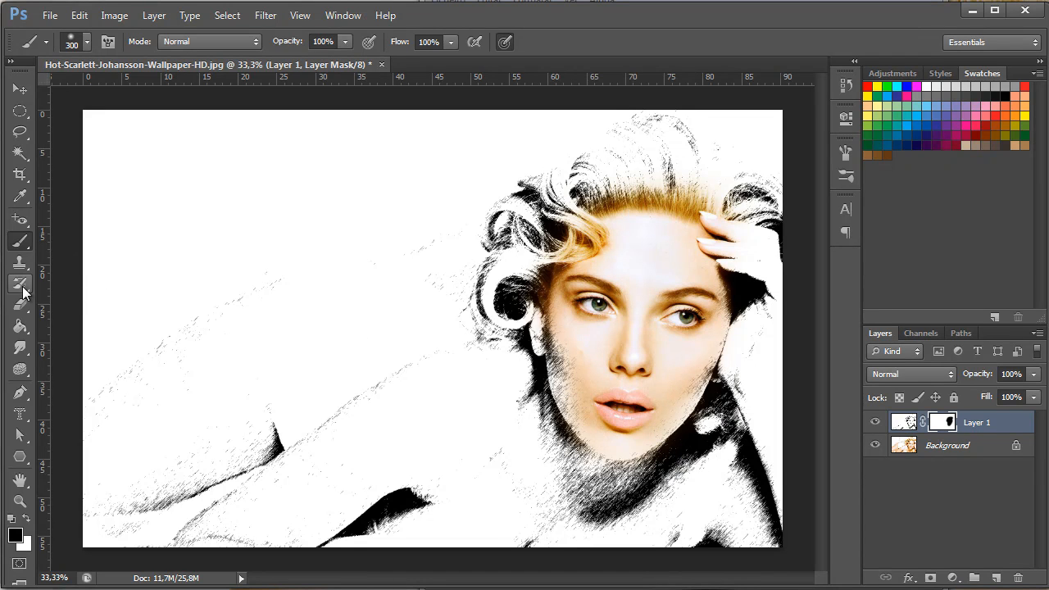
# - Switch the foreground color to white and paint the mask over the face to bring the sketch back
pyautogui.click(22, 307)
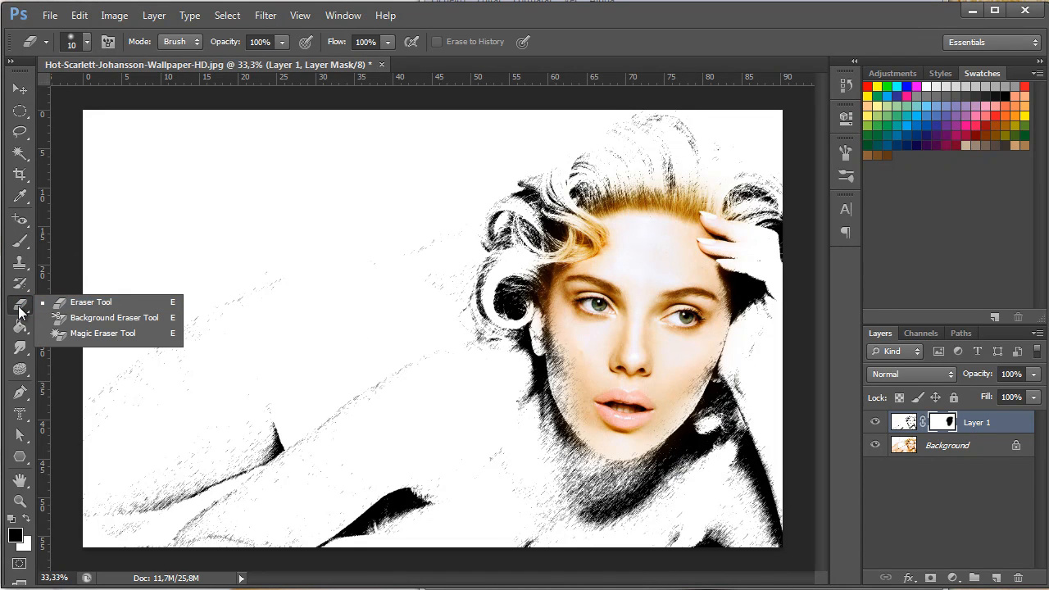
pyautogui.click(30, 248)
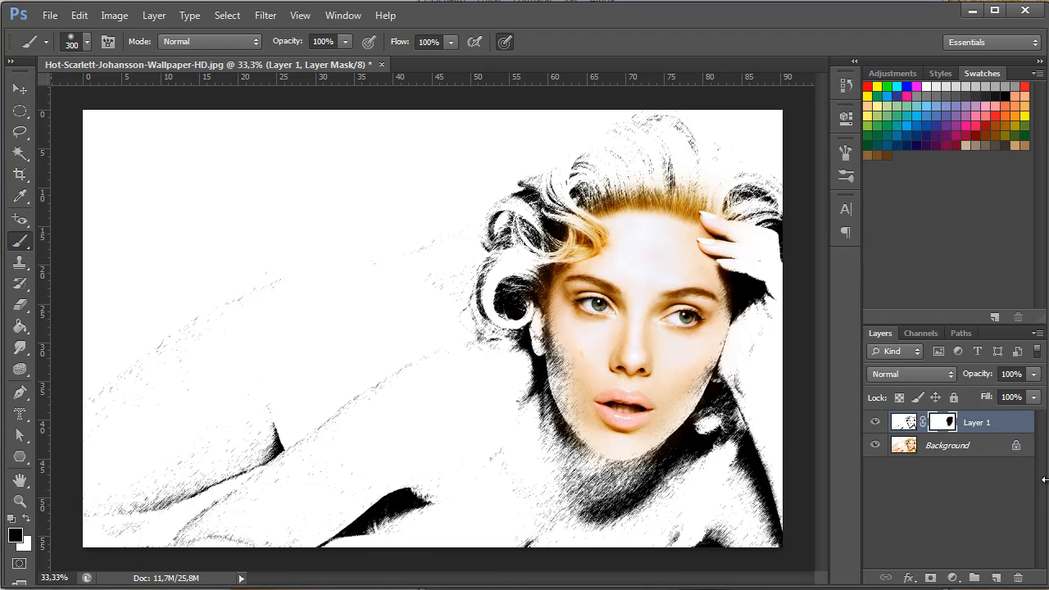
pyautogui.click(933, 419)
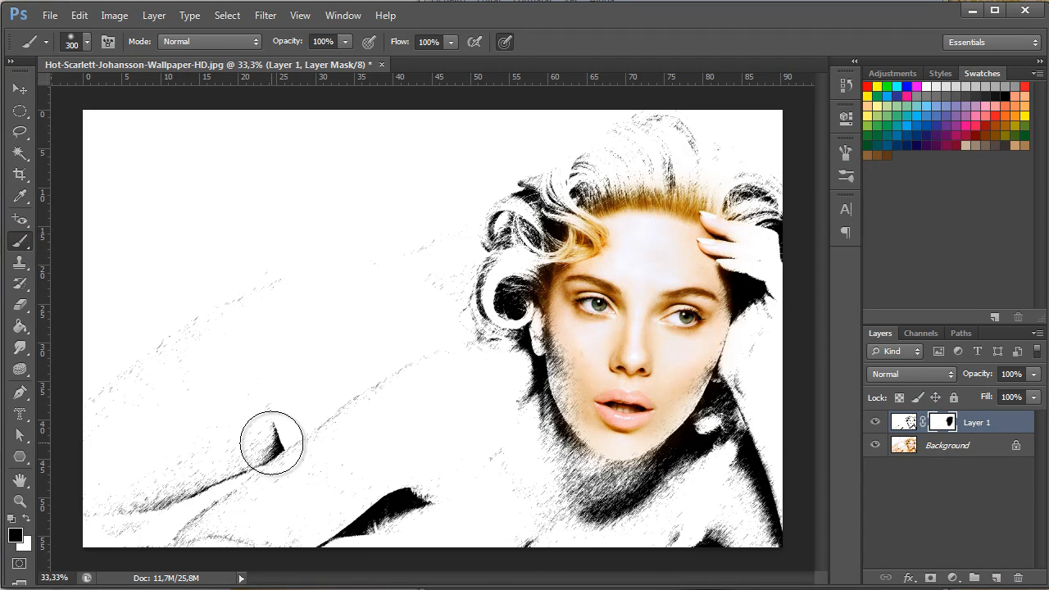
pyautogui.click(26, 521)
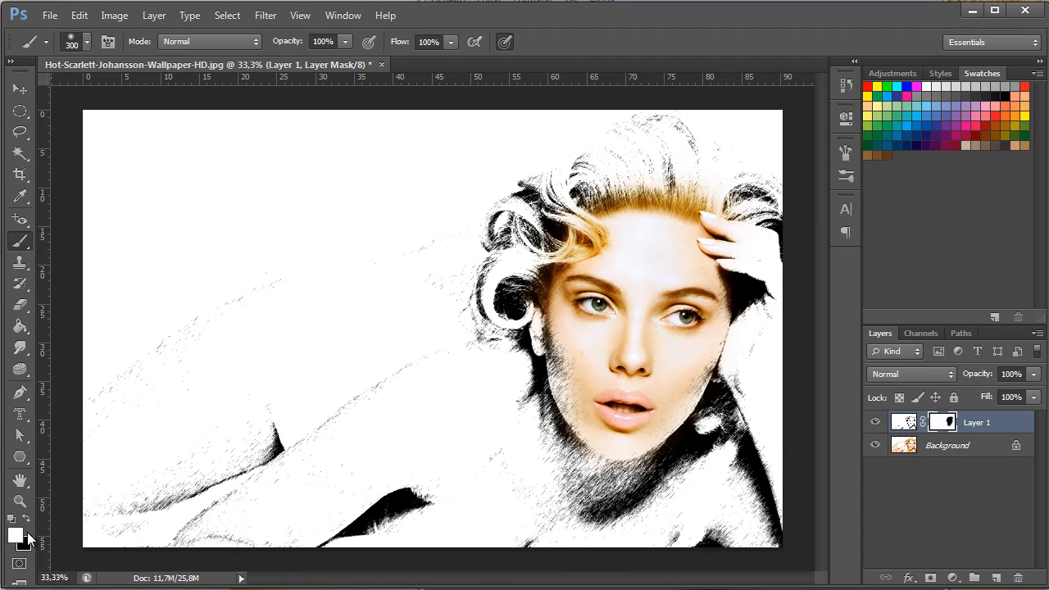
pyautogui.moveTo(526, 375)
pyautogui.mouseDown()
pyautogui.moveTo(602, 233)
pyautogui.moveTo(637, 215)
pyautogui.moveTo(678, 213)
pyautogui.moveTo(726, 222)
pyautogui.moveTo(602, 205)
pyautogui.moveTo(568, 218)
pyautogui.moveTo(559, 309)
pyautogui.moveTo(619, 346)
pyautogui.moveTo(613, 303)
pyautogui.moveTo(579, 322)
pyautogui.moveTo(571, 381)
pyautogui.moveTo(635, 437)
pyautogui.moveTo(666, 390)
pyautogui.moveTo(617, 419)
pyautogui.moveTo(706, 337)
pyautogui.moveTo(662, 258)
pyautogui.moveTo(712, 326)
pyautogui.moveTo(668, 363)
pyautogui.moveTo(704, 223)
pyautogui.moveTo(750, 261)
pyautogui.moveTo(713, 394)
pyautogui.moveTo(644, 465)
pyautogui.moveTo(573, 442)
pyautogui.moveTo(521, 235)
pyautogui.moveTo(555, 196)
pyautogui.moveTo(602, 332)
pyautogui.moveTo(568, 222)
pyautogui.moveTo(606, 197)
pyautogui.mouseUp()
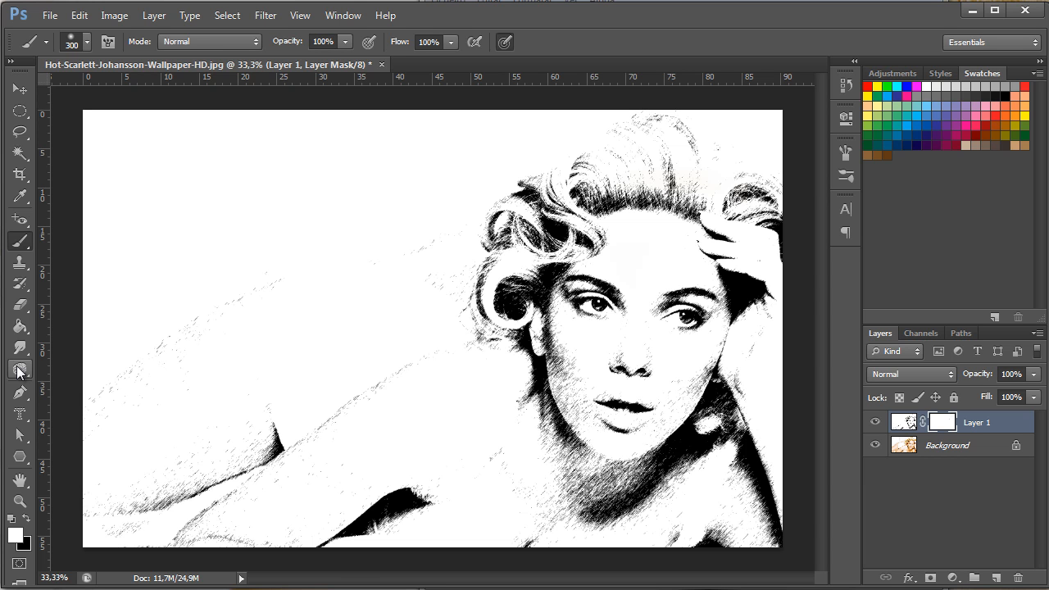
# - Activate the Gradient tool and choose the white-to-black gradient preset
pyautogui.click(23, 327)
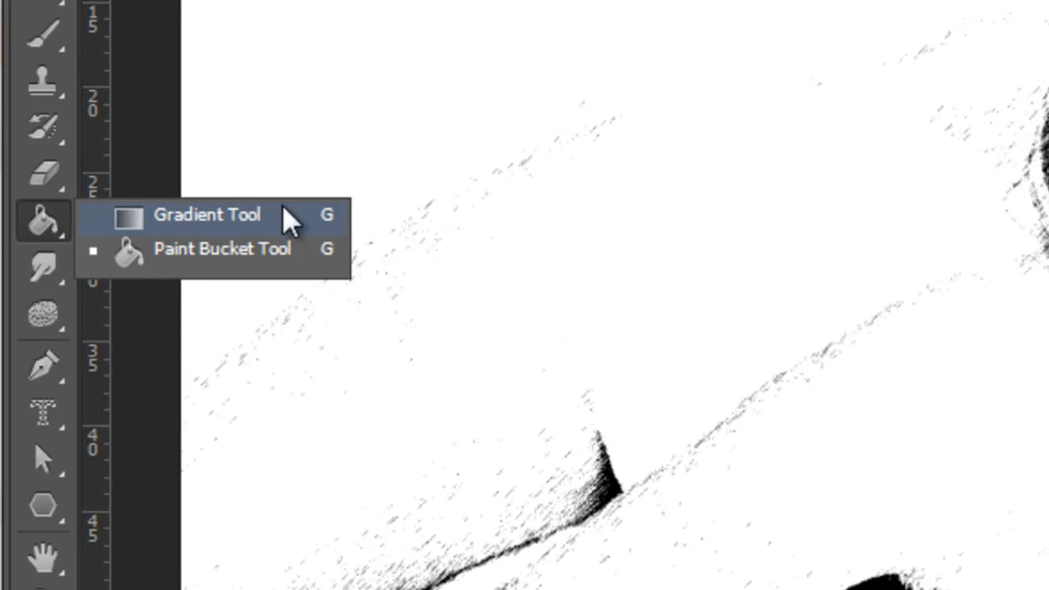
pyautogui.click(270, 217)
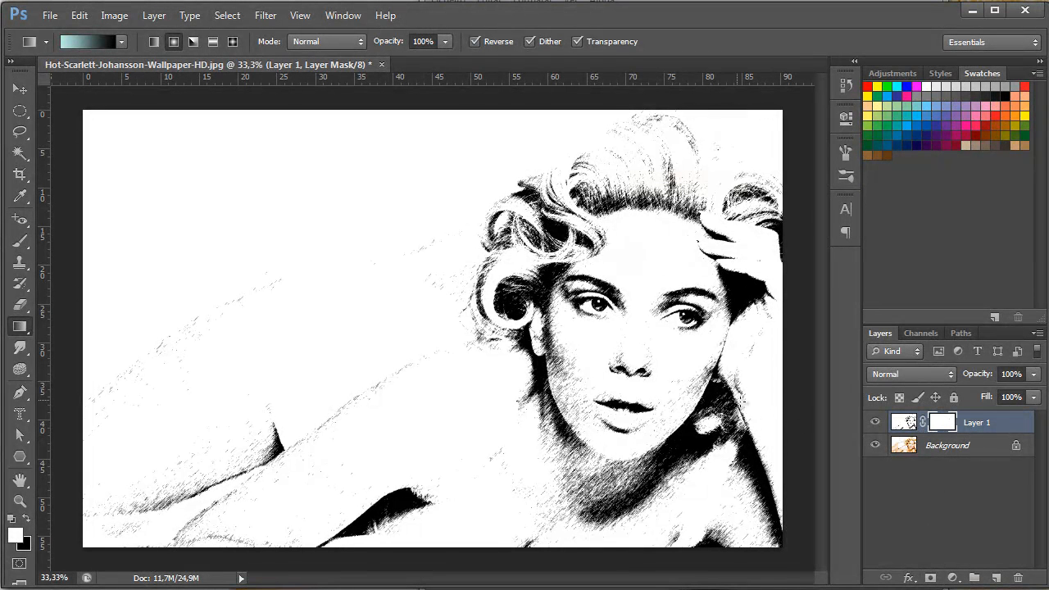
pyautogui.rightClick(19, 326)
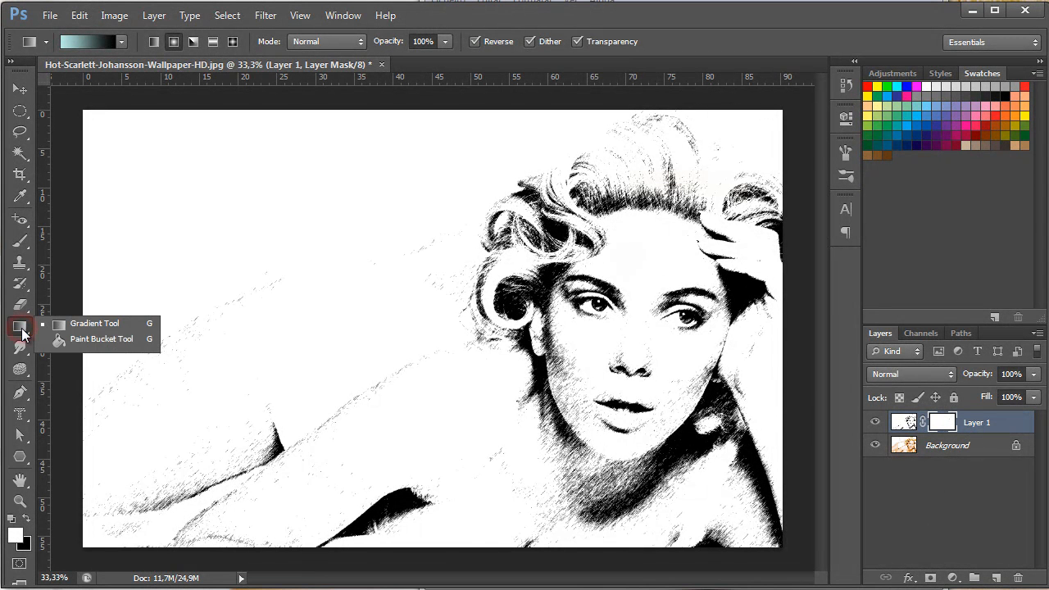
pyautogui.click(81, 327)
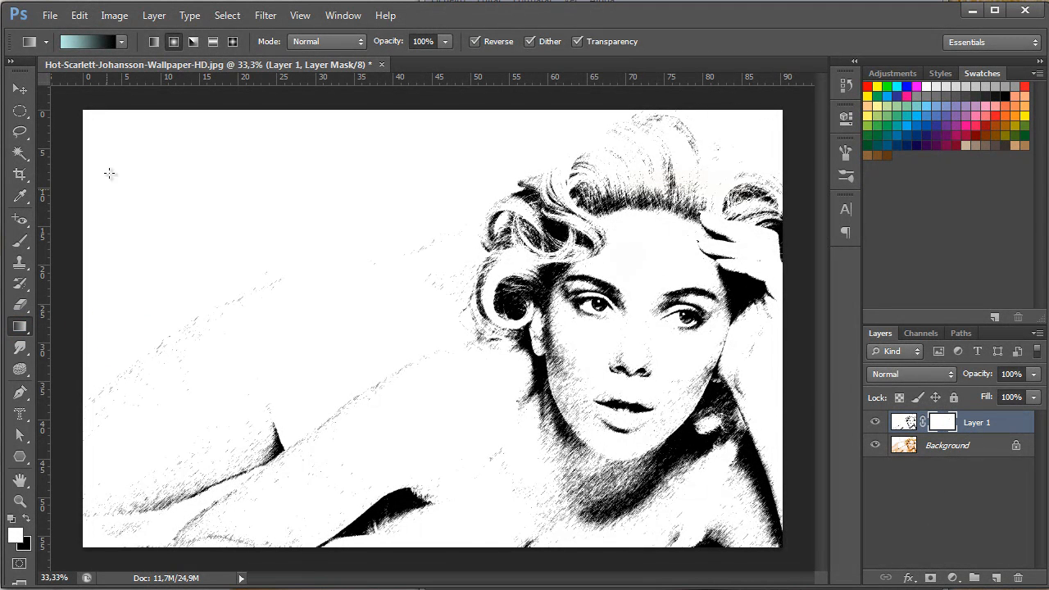
pyautogui.click(122, 42)
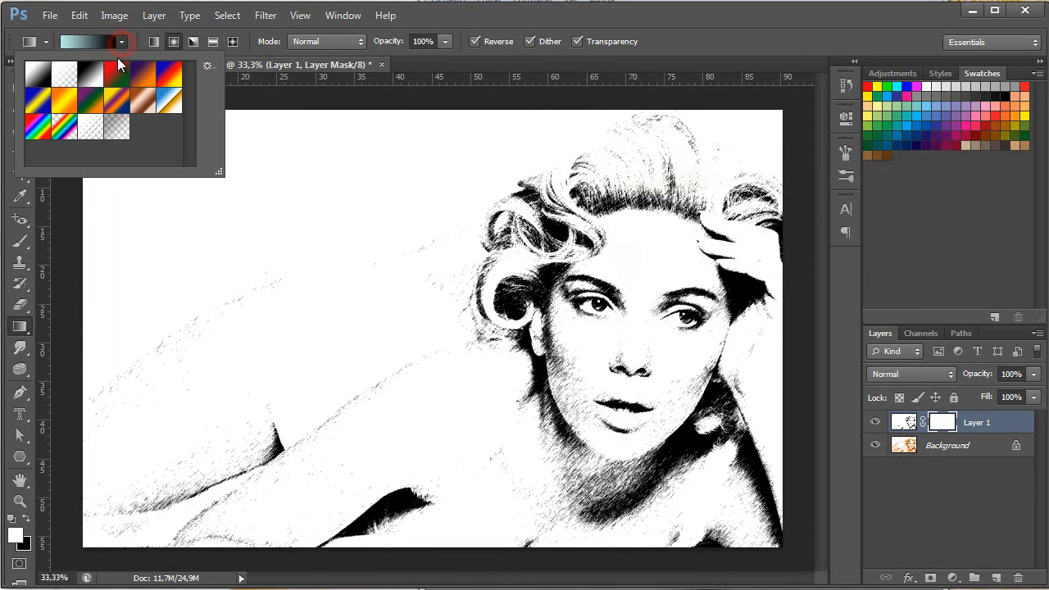
pyautogui.click(37, 76)
pyautogui.doubleClick(37, 77)
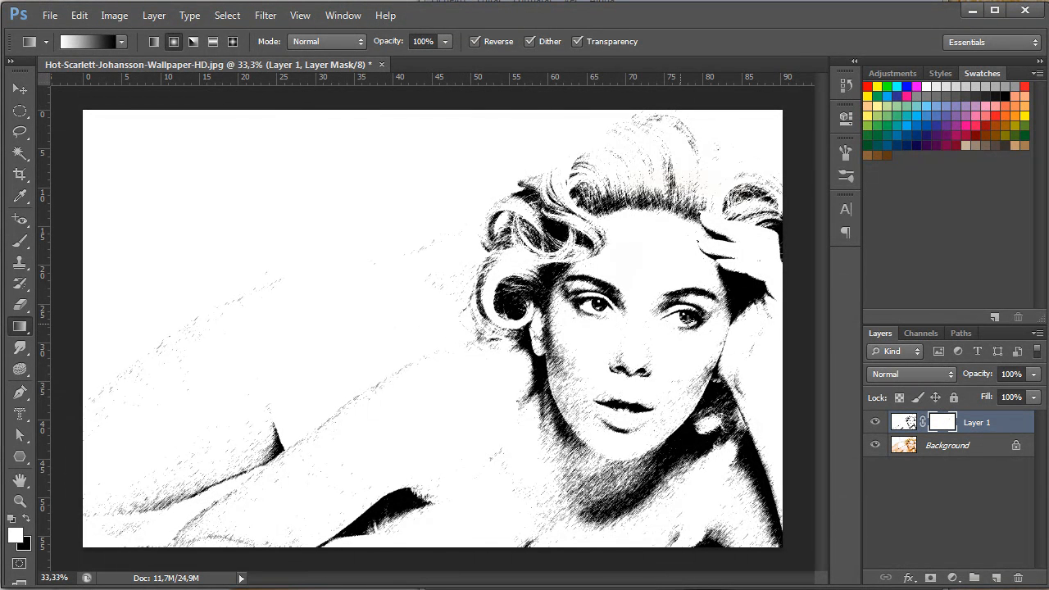
# - Try wide horizontal radial gradients on the layer mask, drawn between the face and the legs in both directions
pyautogui.moveTo(723, 317); pyautogui.dragTo(168, 308)
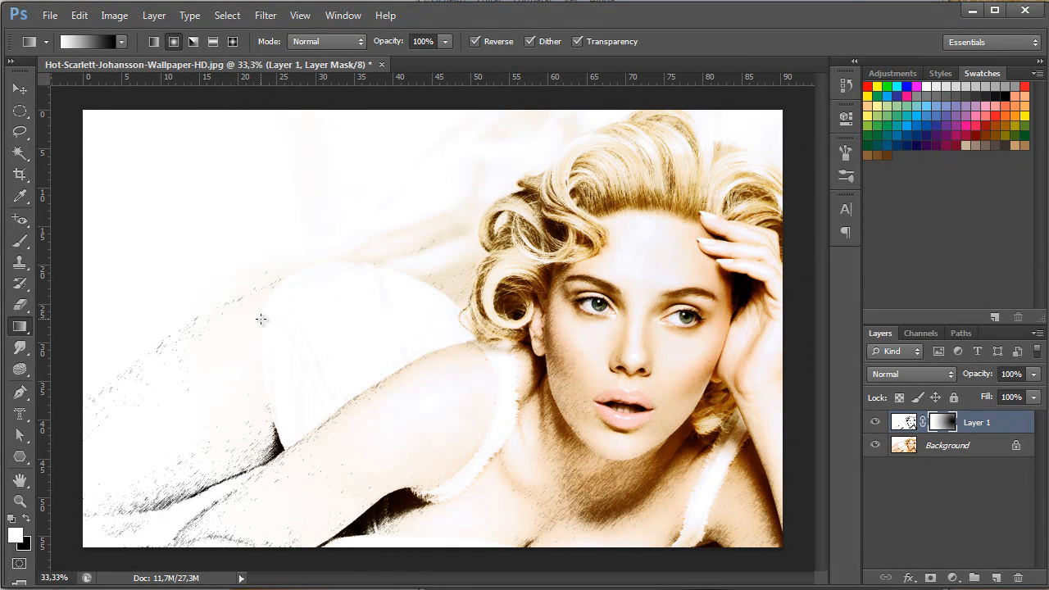
pyautogui.moveTo(141, 319); pyautogui.dragTo(639, 316)
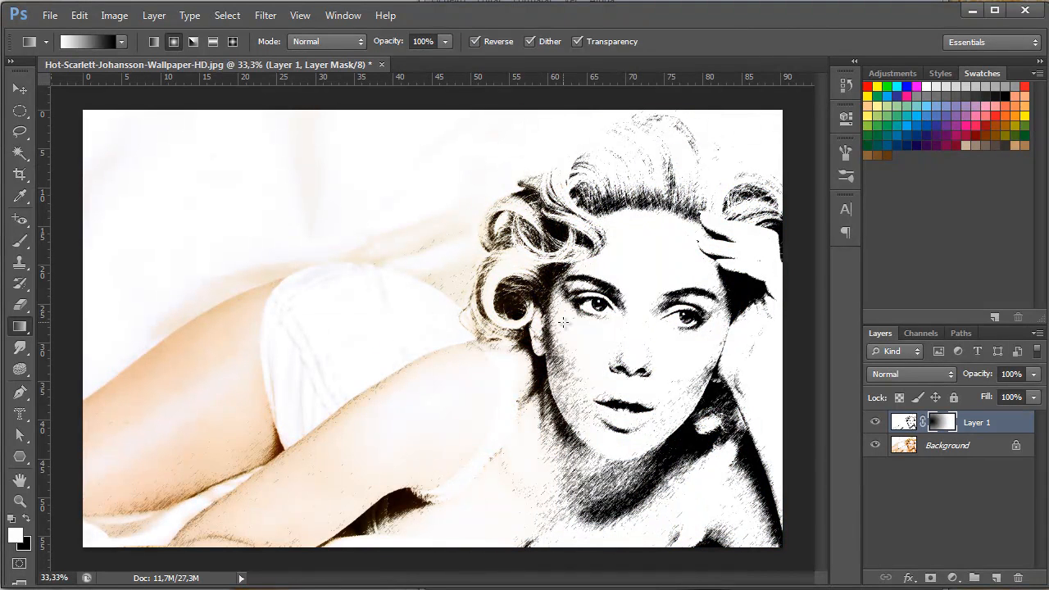
pyautogui.moveTo(151, 335); pyautogui.dragTo(675, 336)
pyautogui.moveTo(625, 335); pyautogui.dragTo(213, 334)
# - Draw a small radial gradient on the mask over the face, and replace it with one near the image center
pyautogui.moveTo(599, 321)
pyautogui.mouseDown()
pyautogui.moveTo(616, 340)
pyautogui.moveTo(621, 424)
pyautogui.mouseUp()
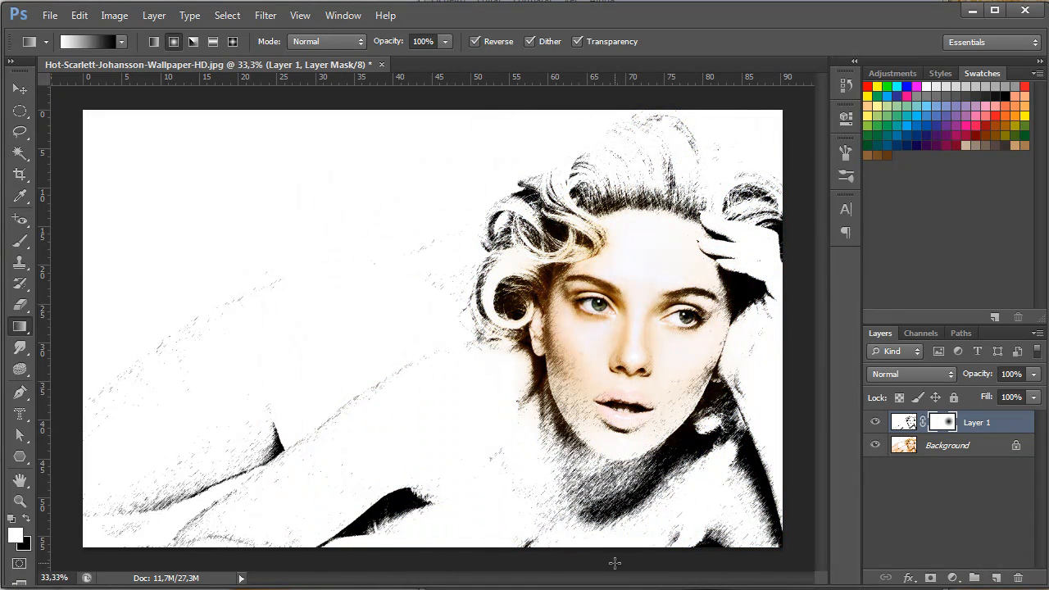
pyautogui.moveTo(423, 330); pyautogui.dragTo(422, 463)
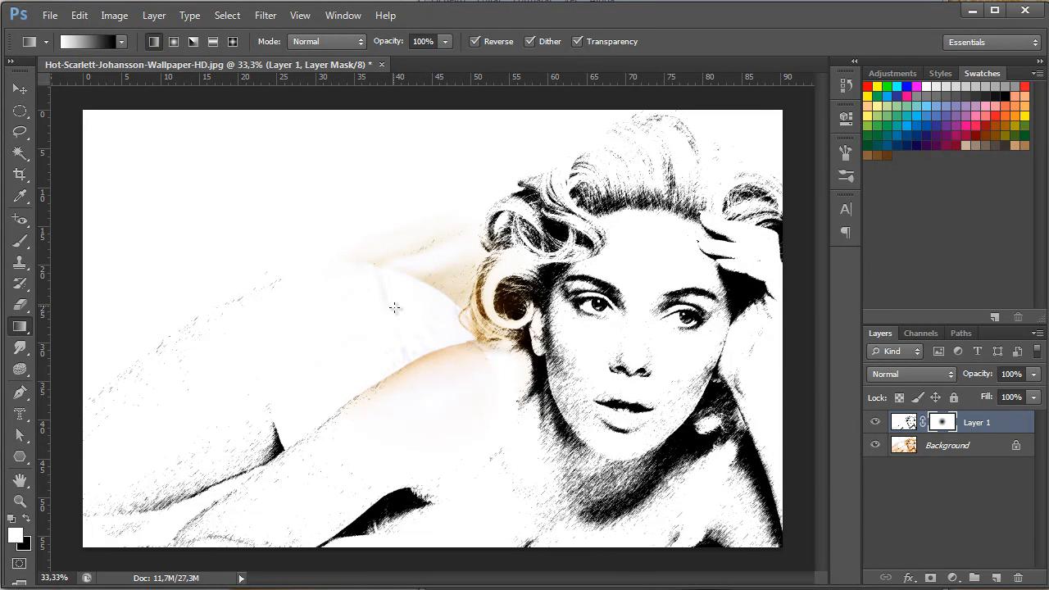
# - Try horizontal linear gradients on the layer mask between the face and the legs, drawn in both directions
pyautogui.moveTo(610, 342); pyautogui.dragTo(153, 337)
pyautogui.moveTo(671, 344); pyautogui.dragTo(316, 345)
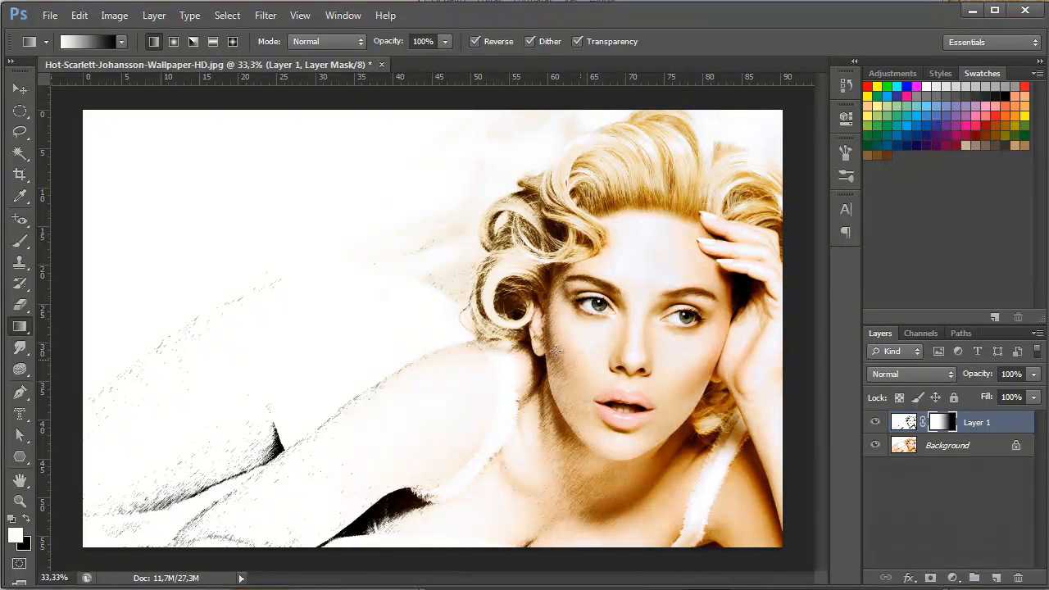
pyautogui.moveTo(150, 335); pyautogui.dragTo(678, 333)
pyautogui.moveTo(145, 338); pyautogui.dragTo(614, 340)
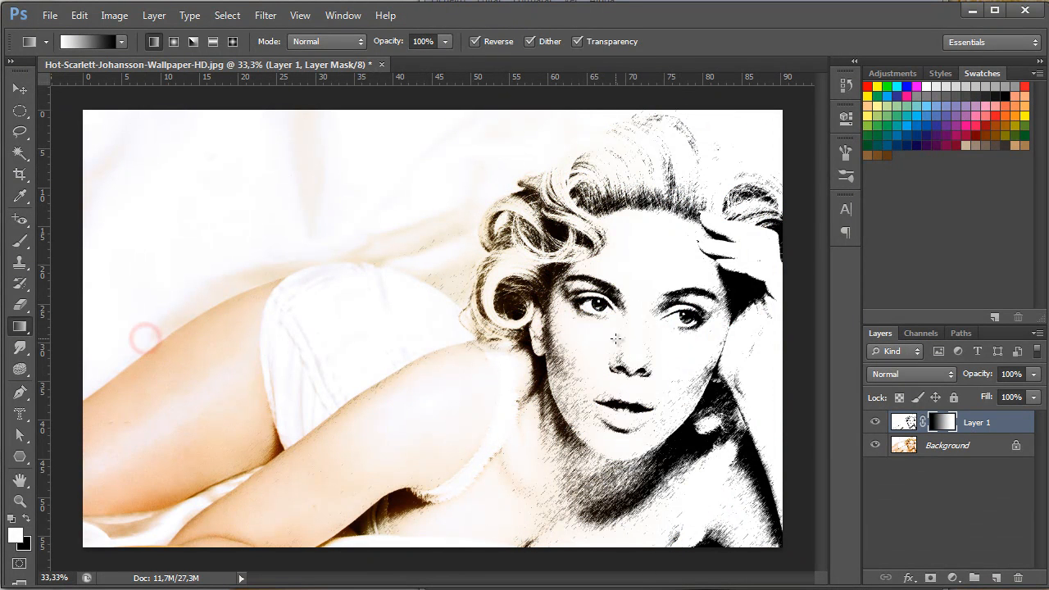
# - Try vertical linear gradients on the layer mask, varying the start point and length toward the image's lower edge
pyautogui.moveTo(440, 320); pyautogui.dragTo(439, 225)
pyautogui.moveTo(441, 279); pyautogui.dragTo(439, 539)
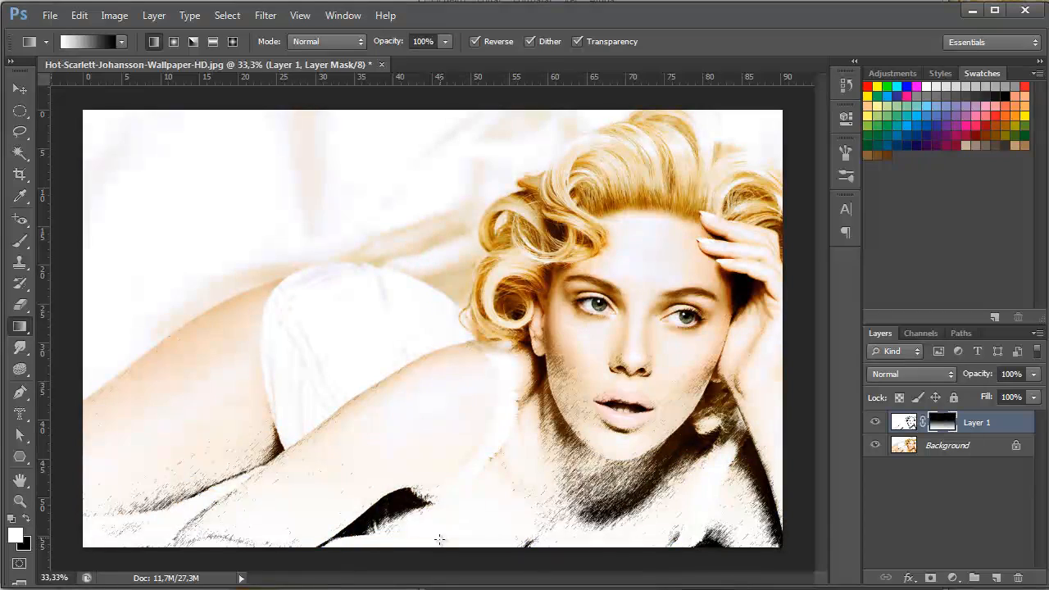
pyautogui.moveTo(455, 250); pyautogui.dragTo(460, 549)
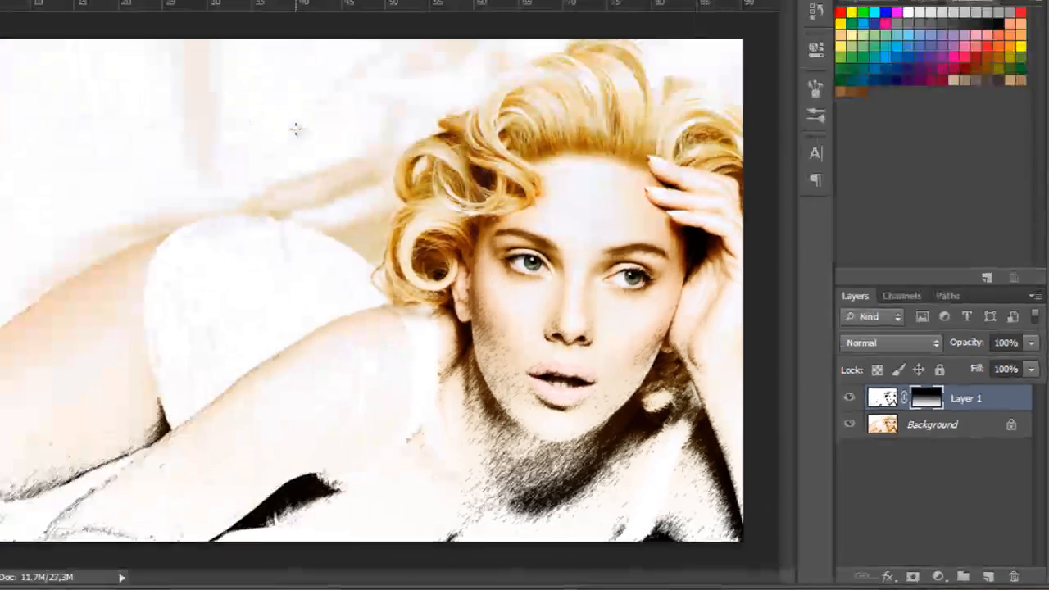
pyautogui.moveTo(390, 122); pyautogui.dragTo(397, 470)
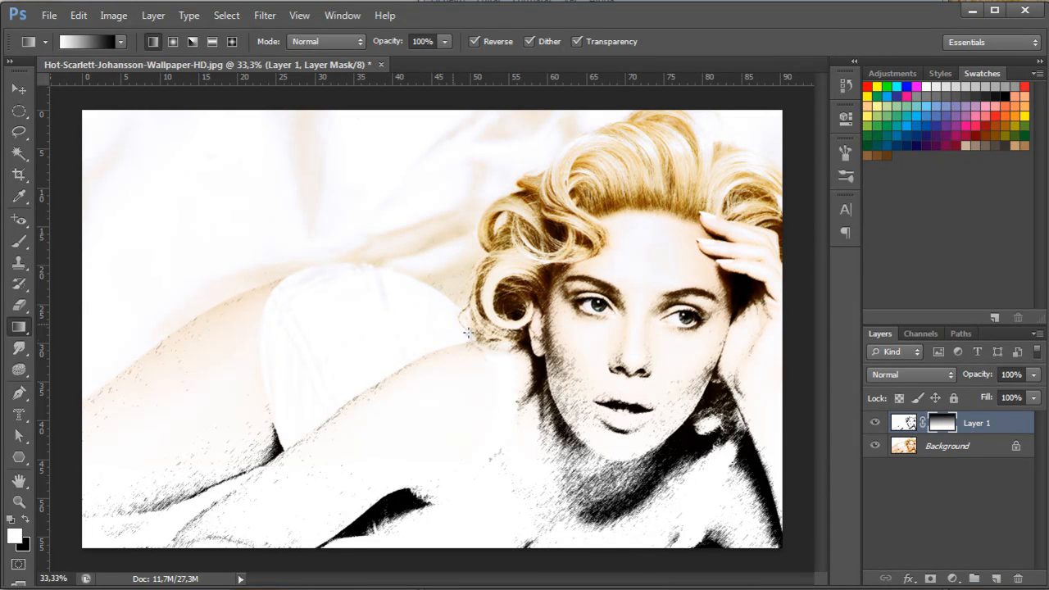
# - Redraw horizontal linear gradients on the layer mask until the face shows in color and the legs as a sketch
pyautogui.moveTo(297, 349); pyautogui.dragTo(618, 349)
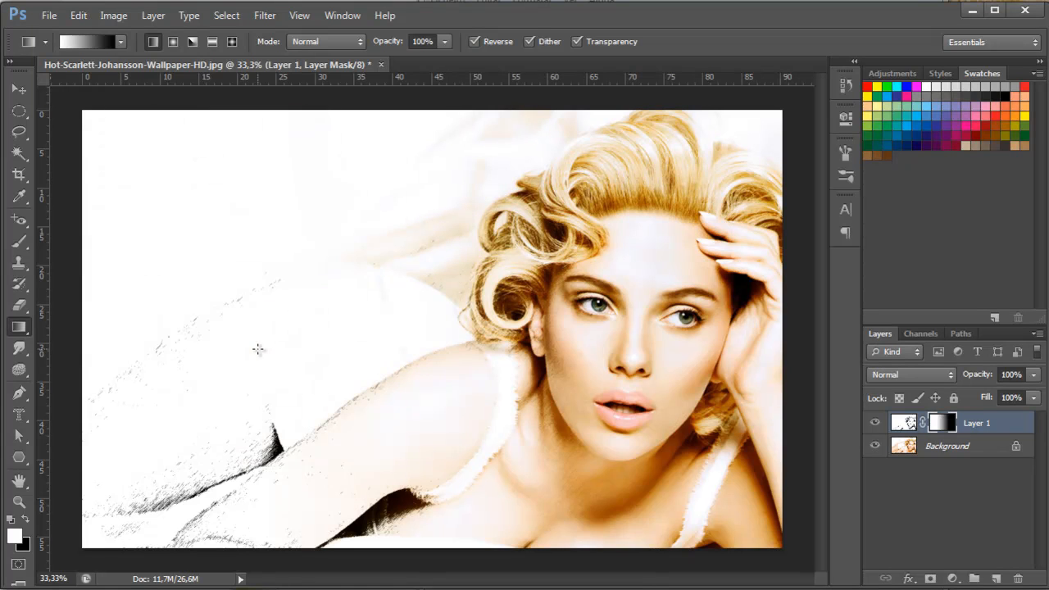
pyautogui.moveTo(264, 348); pyautogui.dragTo(665, 348)
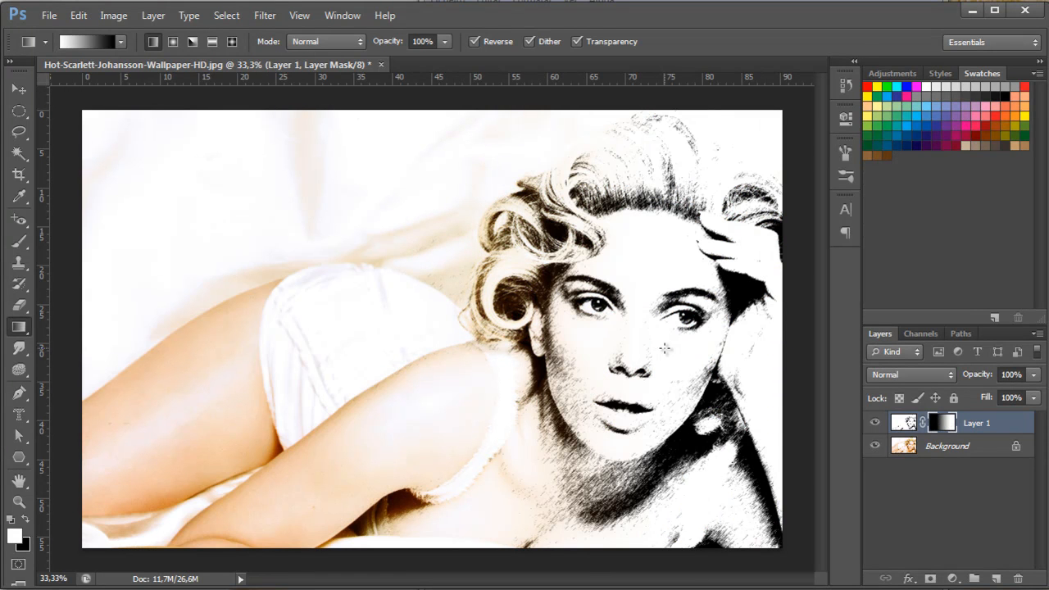
pyautogui.moveTo(152, 325)
pyautogui.mouseDown()
pyautogui.moveTo(642, 325)
pyautogui.moveTo(220, 336)
pyautogui.mouseUp()
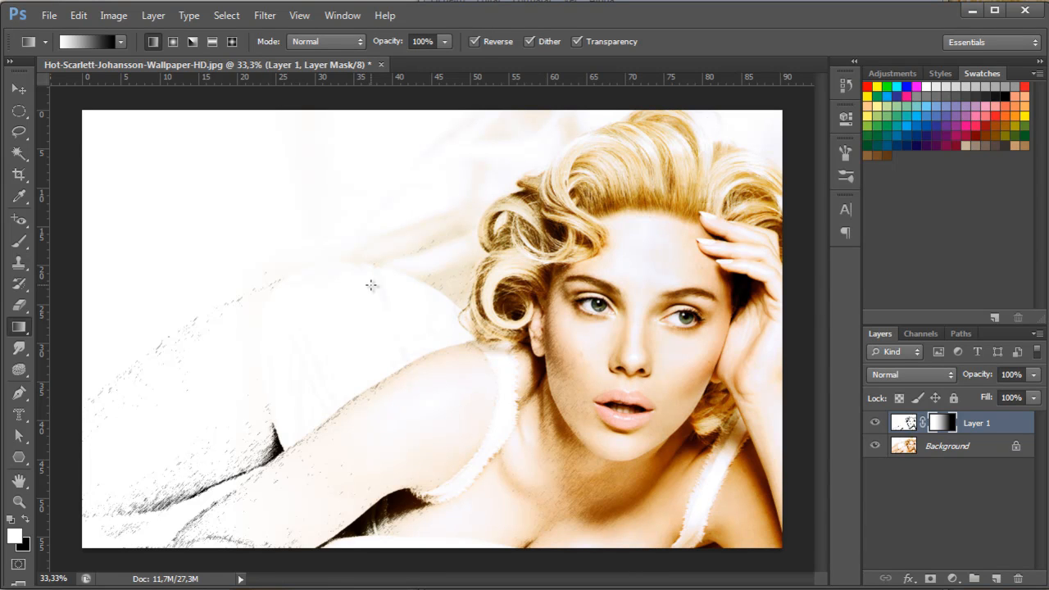
# - Activate the Move tool and close the portrait document without saving
pyautogui.click(23, 86)
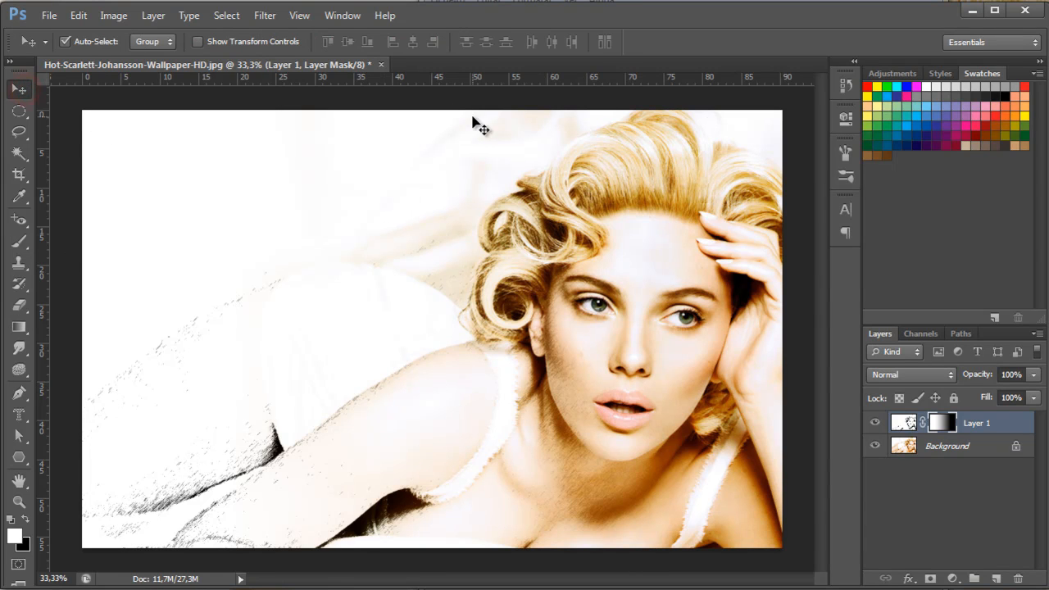
pyautogui.click(381, 66)
pyautogui.click(513, 233)
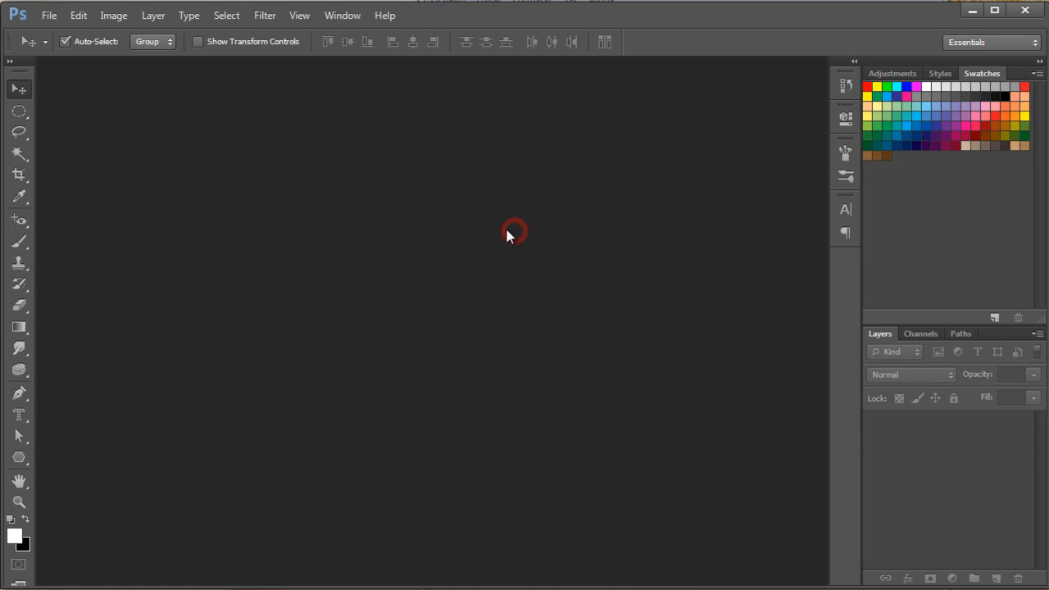
# - Switch to Windows Explorer, open dust1 from the aula28 folder in Photoshop, and view it at 100%
pyautogui.hotkey('alt', 'Tab')
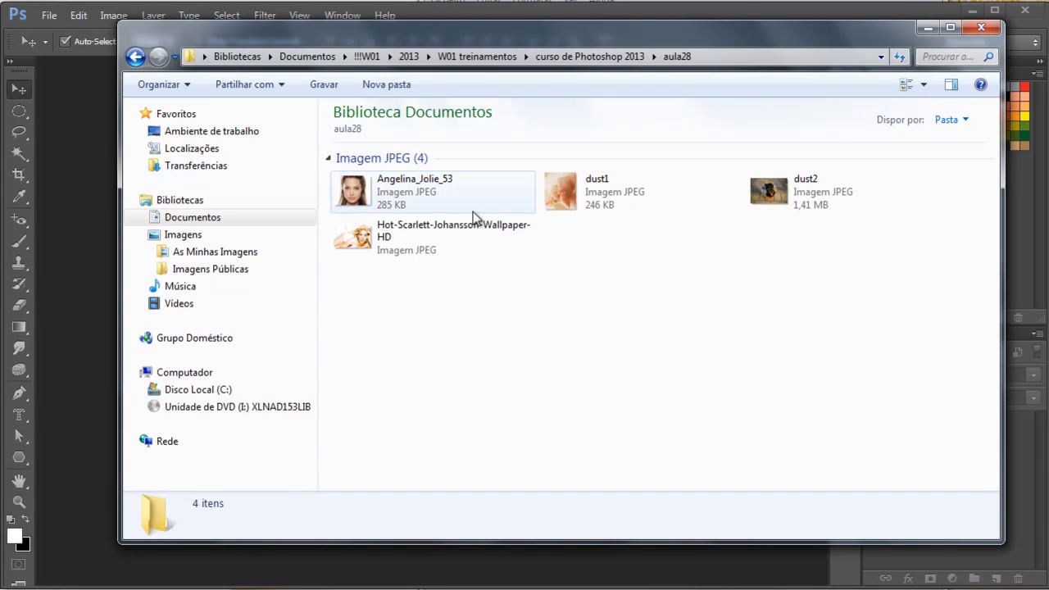
pyautogui.click(485, 243)
pyautogui.click(530, 336)
pyautogui.click(401, 204)
pyautogui.click(421, 237)
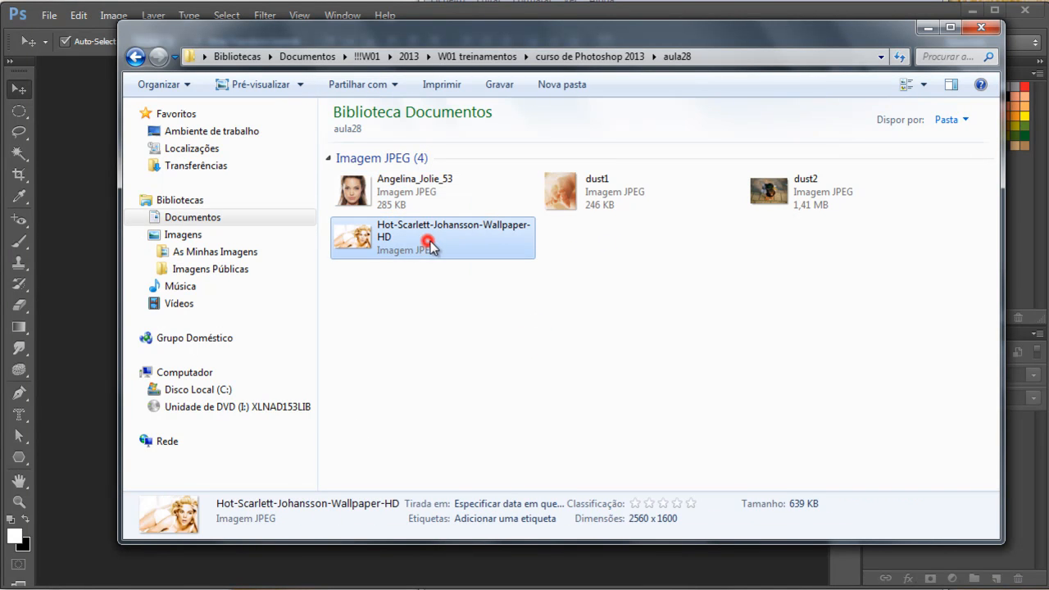
pyautogui.click(599, 198)
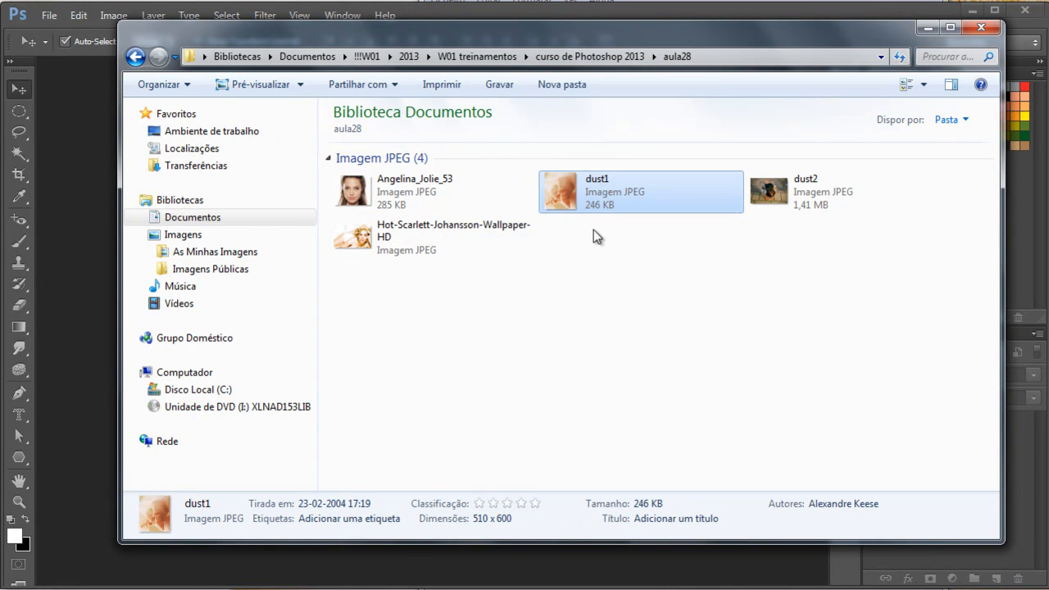
pyautogui.click(600, 261)
pyautogui.click(601, 203)
pyautogui.click(779, 195)
pyautogui.click(667, 198)
pyautogui.moveTo(667, 194)
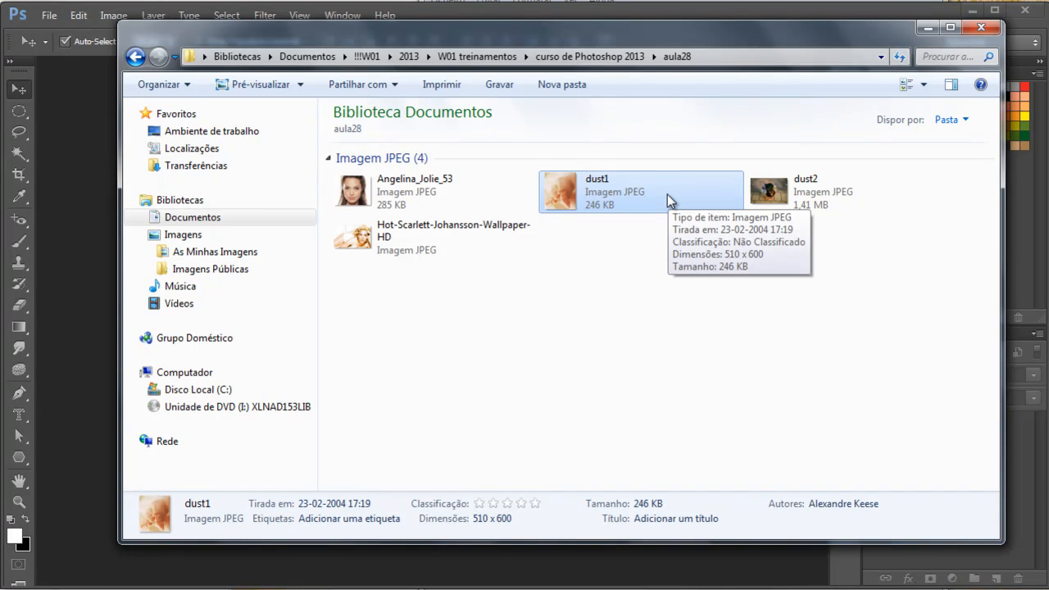
pyautogui.moveTo(606, 197); pyautogui.dragTo(86, 241)
pyautogui.hotkey('ctrl', '+')
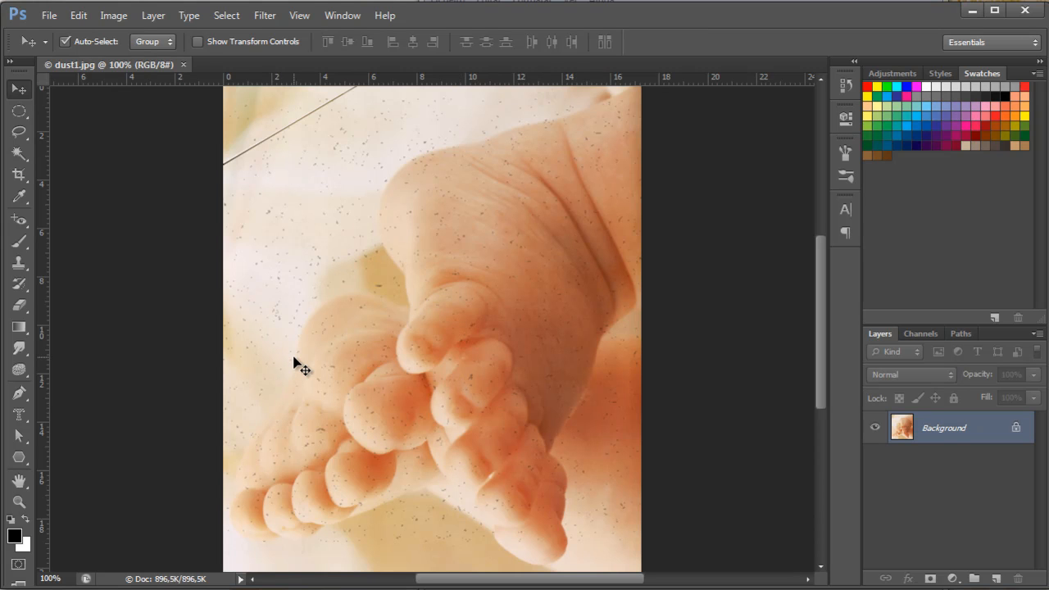
# - Open the Dust & Scratches filter for the baby feet photo and try a radius of 1 pixel
pyautogui.click(267, 16)
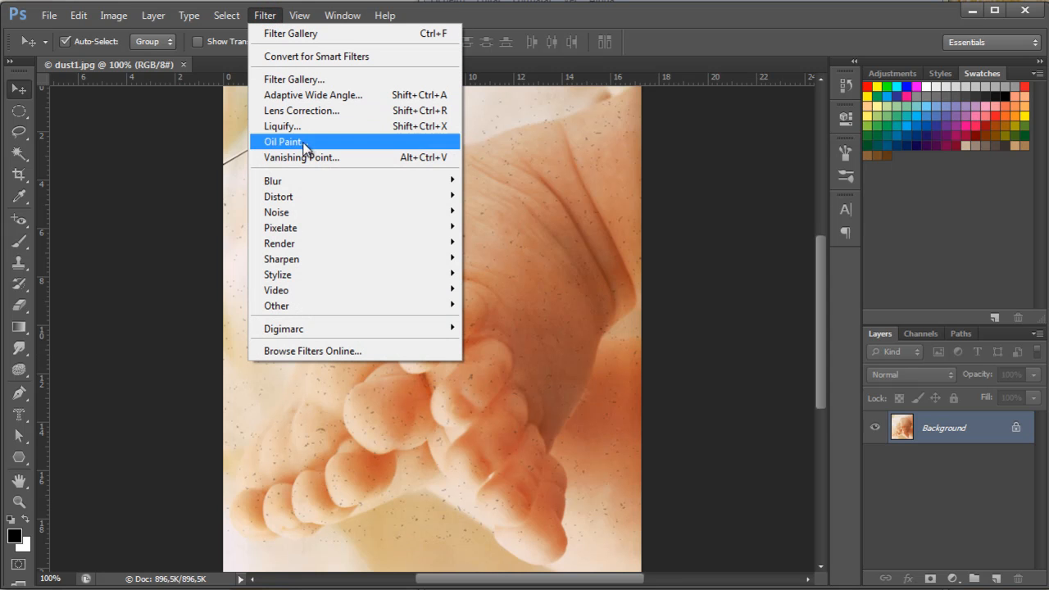
pyautogui.moveTo(302, 217)
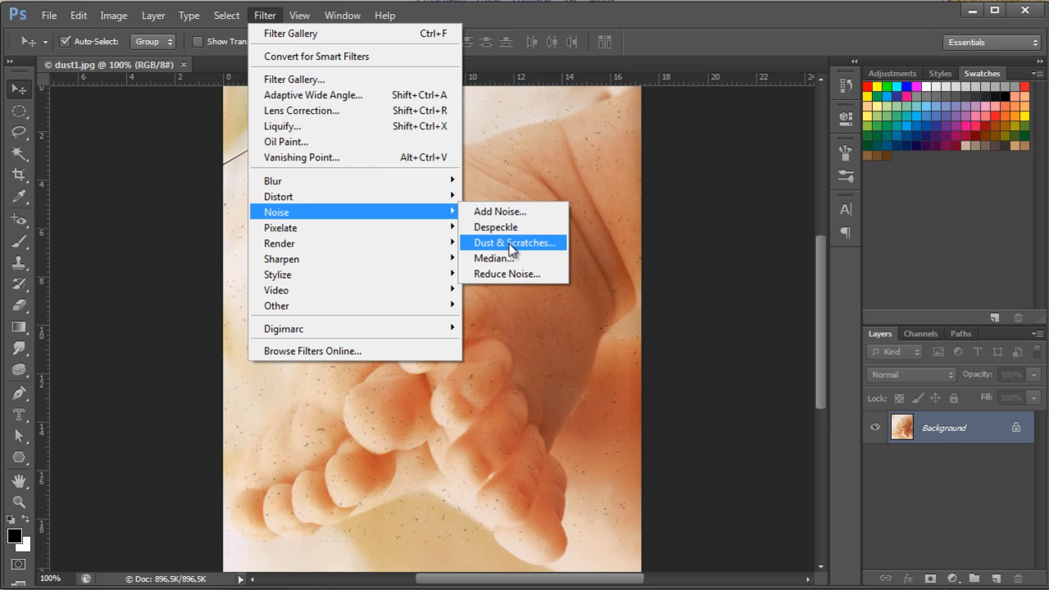
pyautogui.click(531, 244)
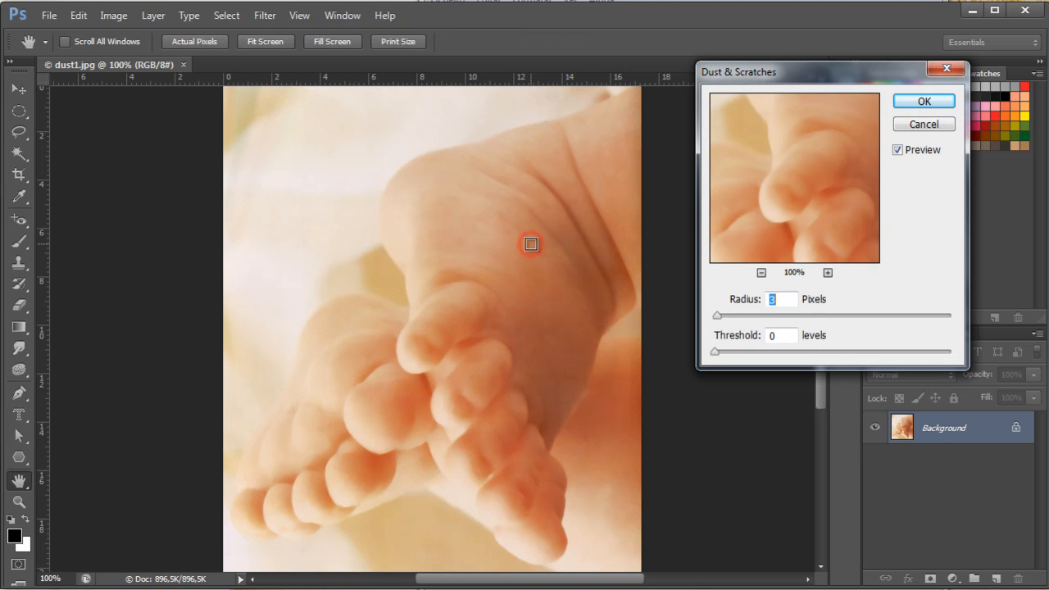
pyautogui.moveTo(765, 73); pyautogui.dragTo(594, 145)
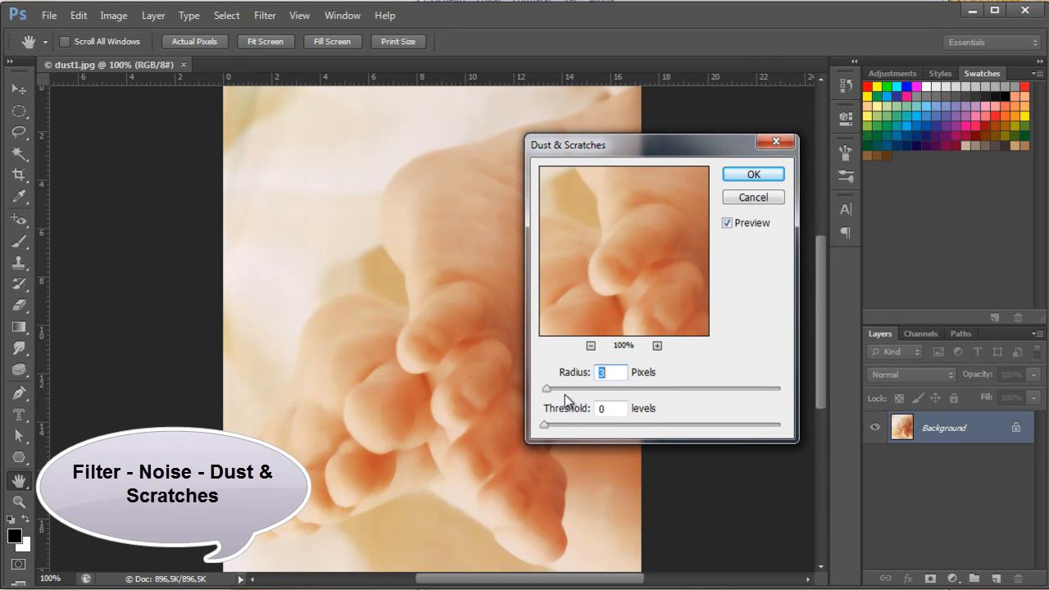
pyautogui.click(606, 370)
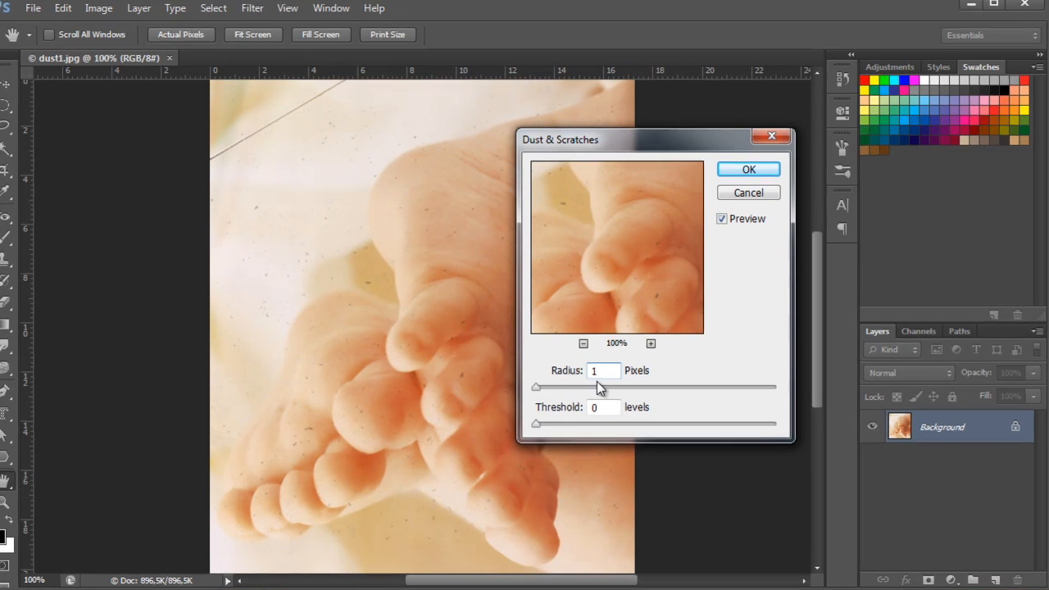
# - Try a Dust & Scratches radius of 2 pixels, set it to 3 pixels, and move the dialog off the feet
pyautogui.doubleClick(612, 372)
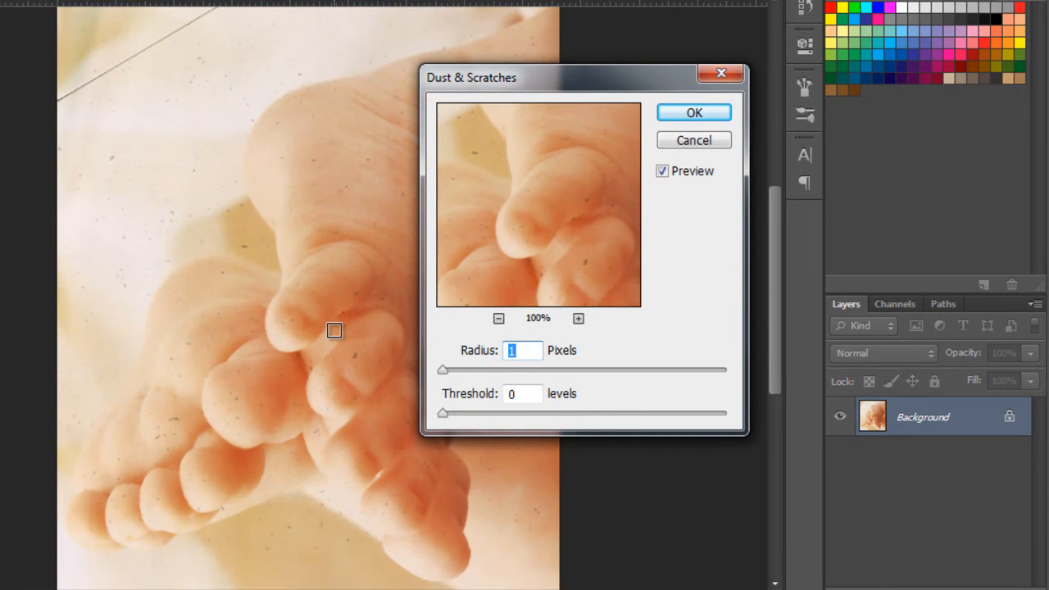
pyautogui.write('2')
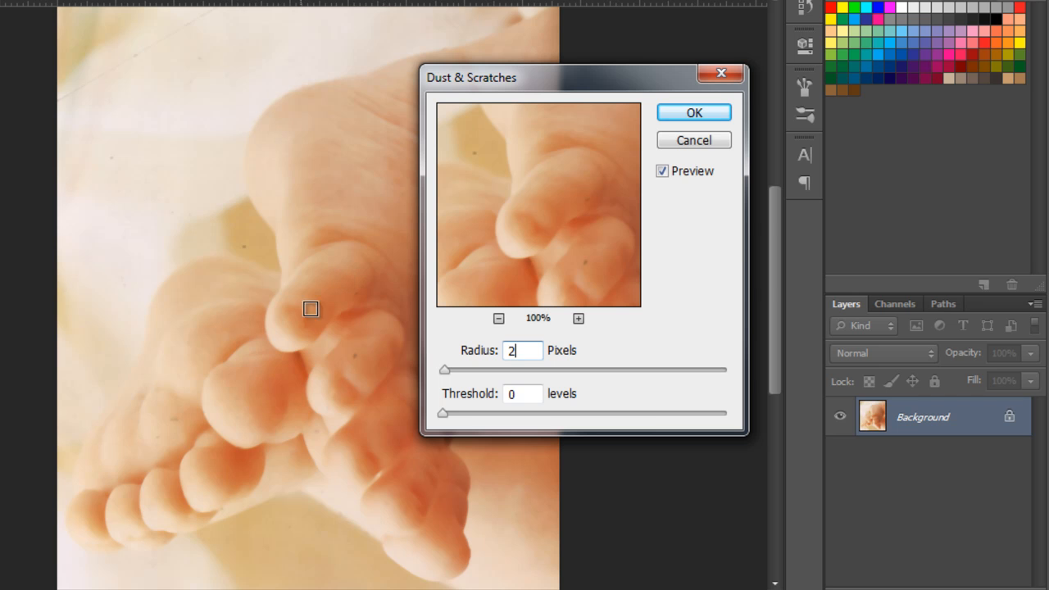
pyautogui.doubleClick(517, 350)
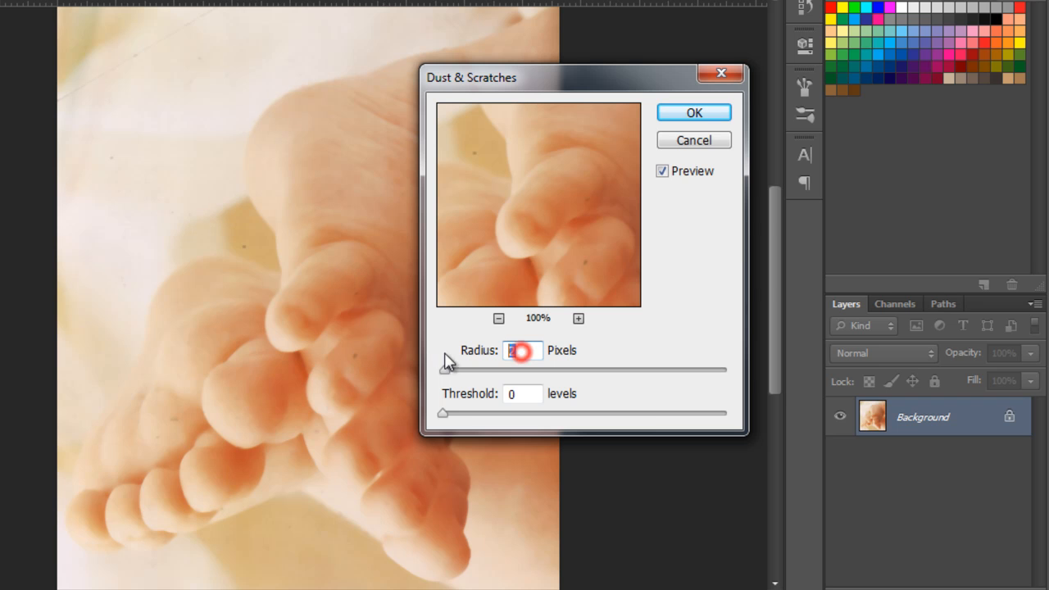
pyautogui.write('3')
pyautogui.moveTo(543, 76); pyautogui.dragTo(529, 54)
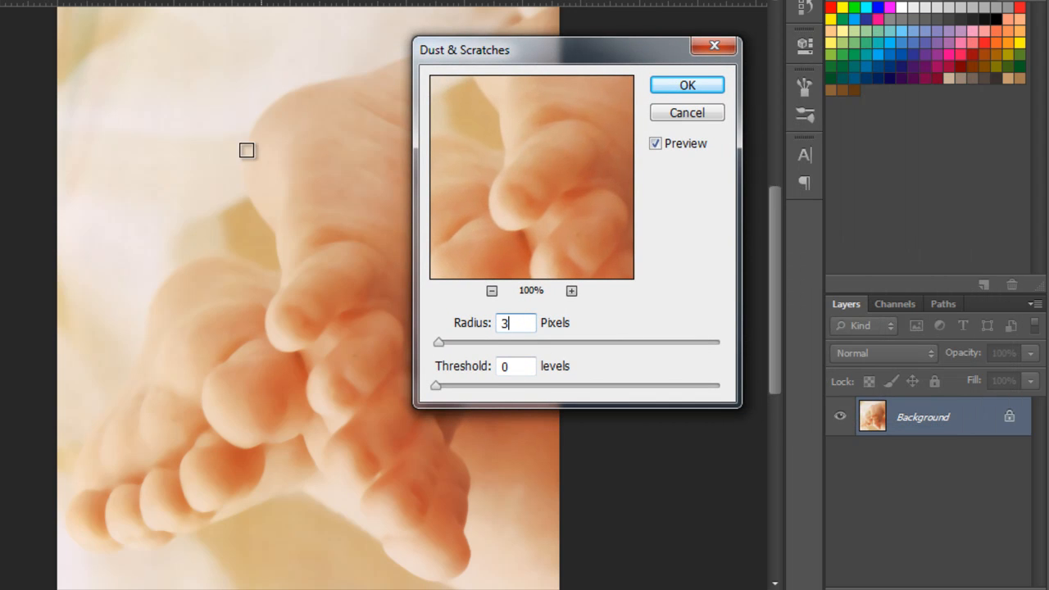
pyautogui.moveTo(567, 49); pyautogui.dragTo(706, 46)
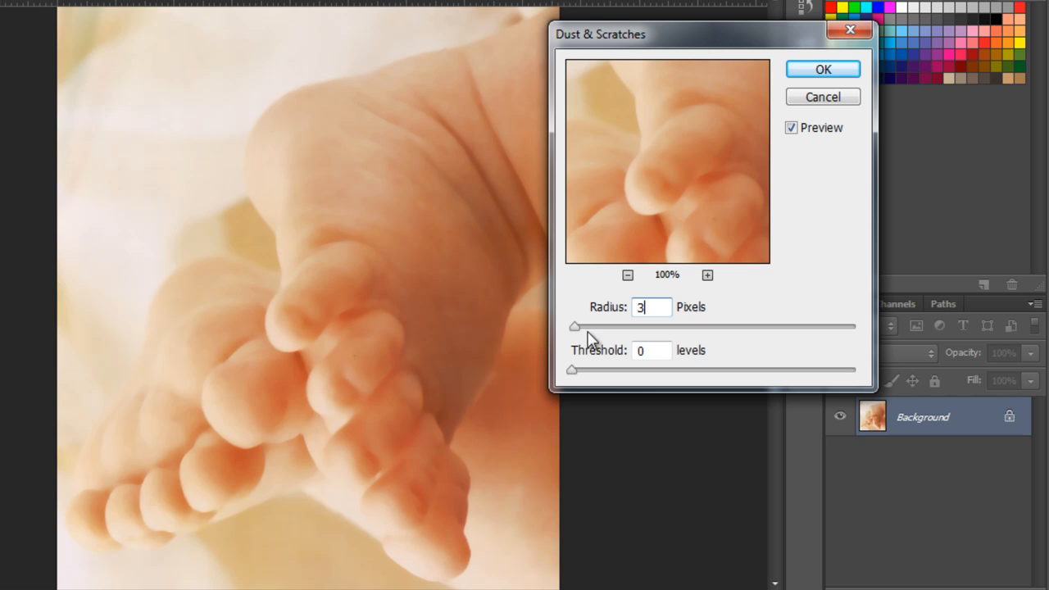
# - Raise the Dust & Scratches threshold to 15 levels and apply the filter
pyautogui.moveTo(573, 373); pyautogui.dragTo(590, 371)
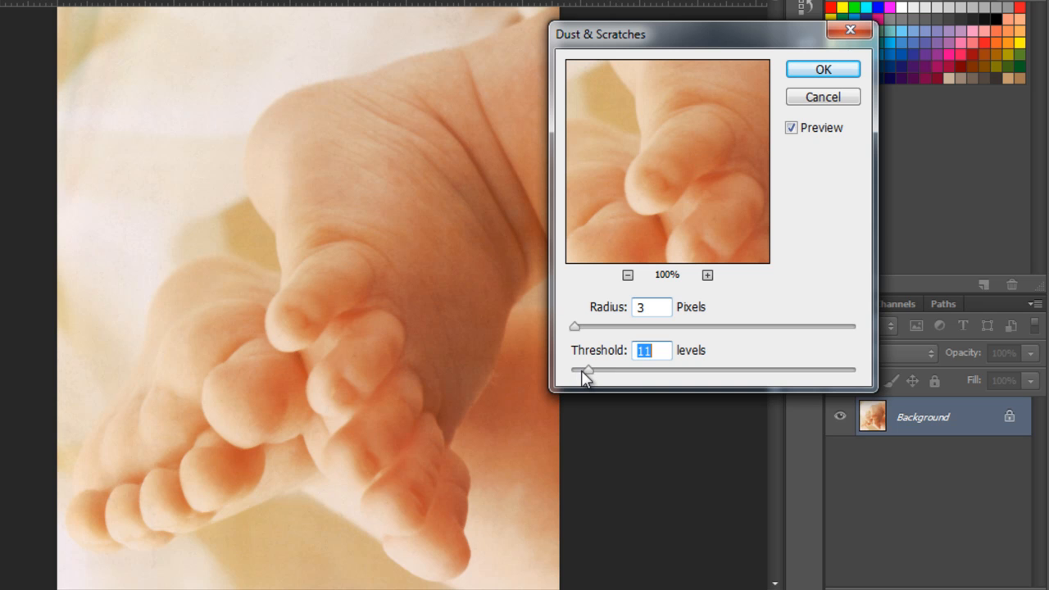
pyautogui.moveTo(587, 371)
pyautogui.mouseDown()
pyautogui.moveTo(560, 378)
pyautogui.moveTo(595, 369)
pyautogui.mouseUp()
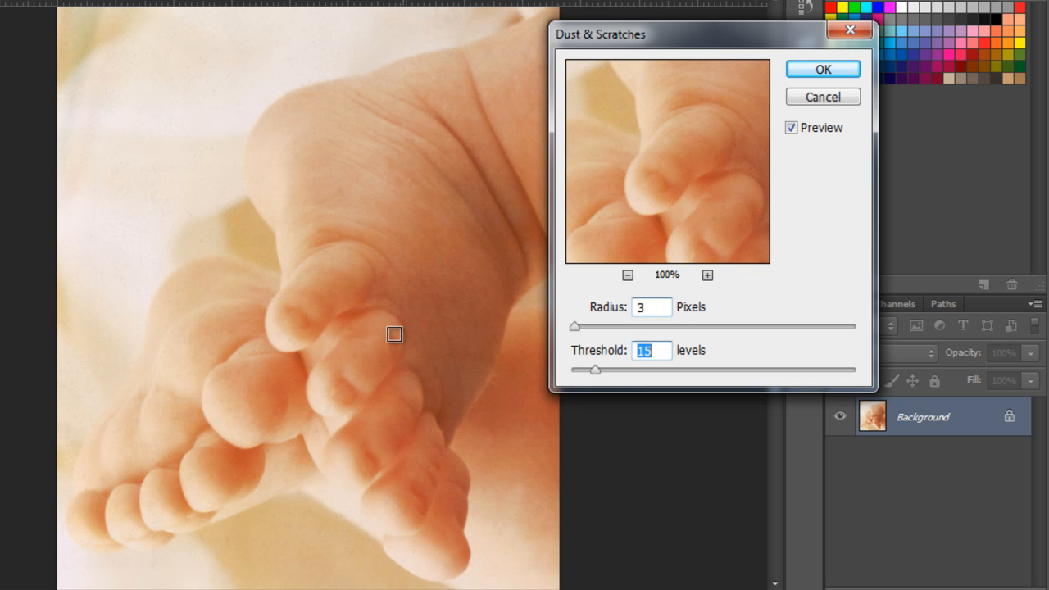
pyautogui.click(822, 70)
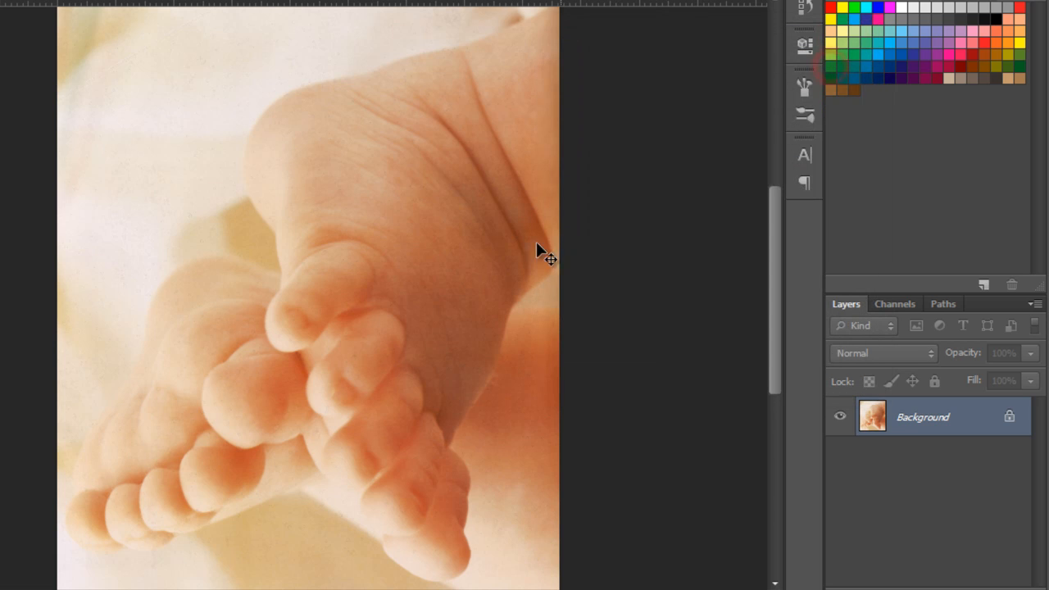
# - Compare the photo before and after the filter by repeatedly undoing and redoing it
pyautogui.hotkey('ctrl', 'z')
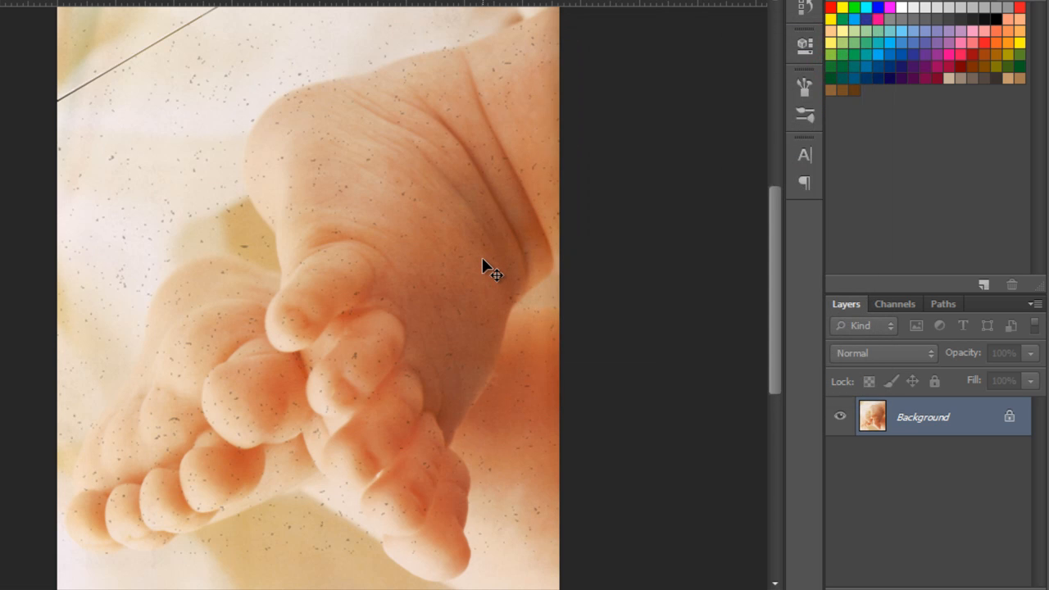
pyautogui.hotkey('ctrl', 'z')
pyautogui.hotkey('ctrl', 'z')
pyautogui.hotkey('ctrl', 'z')
pyautogui.hotkey('ctrl', 'z')
pyautogui.hotkey('ctrl', 'z')
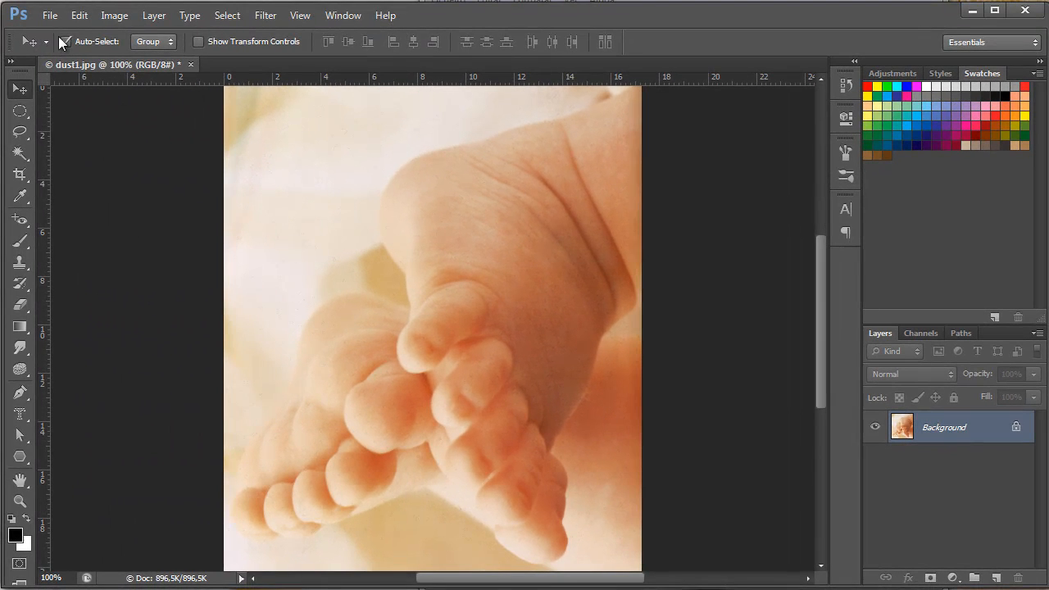
# - Close dust1.jpg without saving and open dust2 from the aula28 folder in Photoshop
pyautogui.click(191, 65)
pyautogui.click(515, 234)
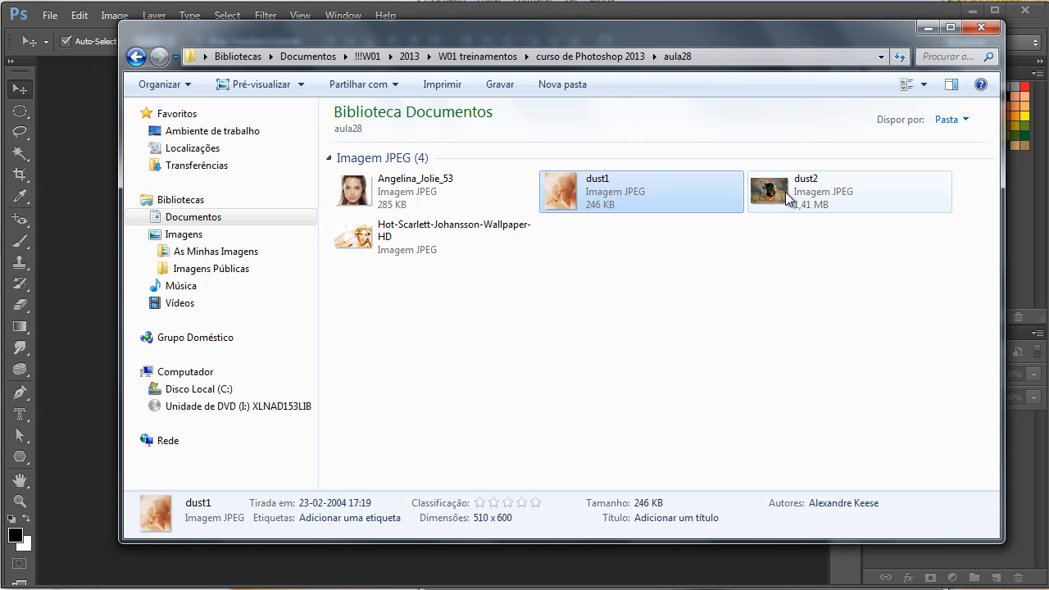
pyautogui.moveTo(770, 192); pyautogui.dragTo(101, 272)
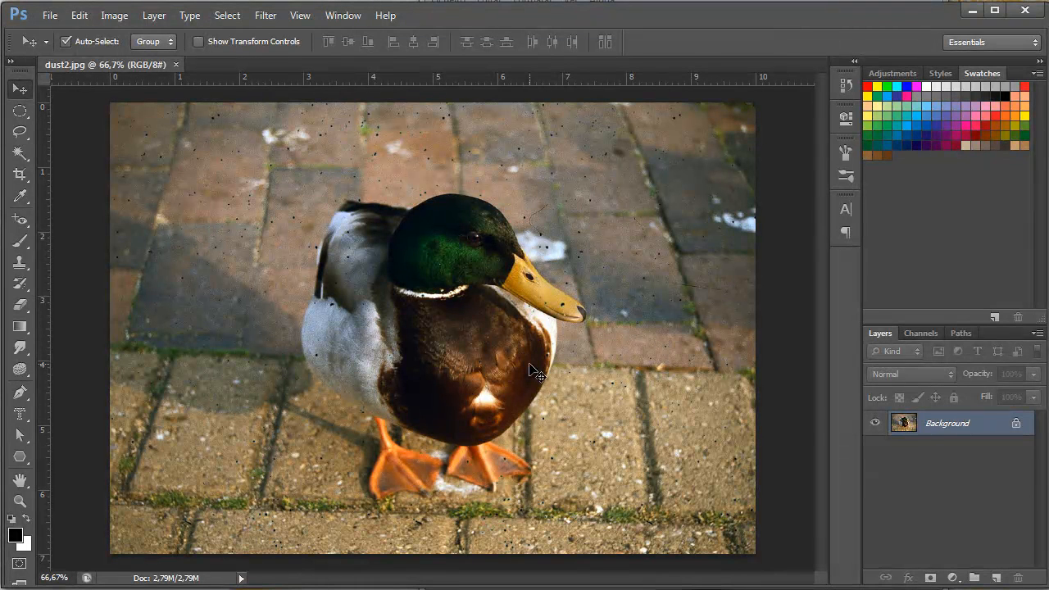
# - Duplicate the background layer, open the Dust & Scratches filter on the copy, and move its dialog off the duck
pyautogui.hotkey('ctrl', 'j')
pyautogui.click(265, 16)
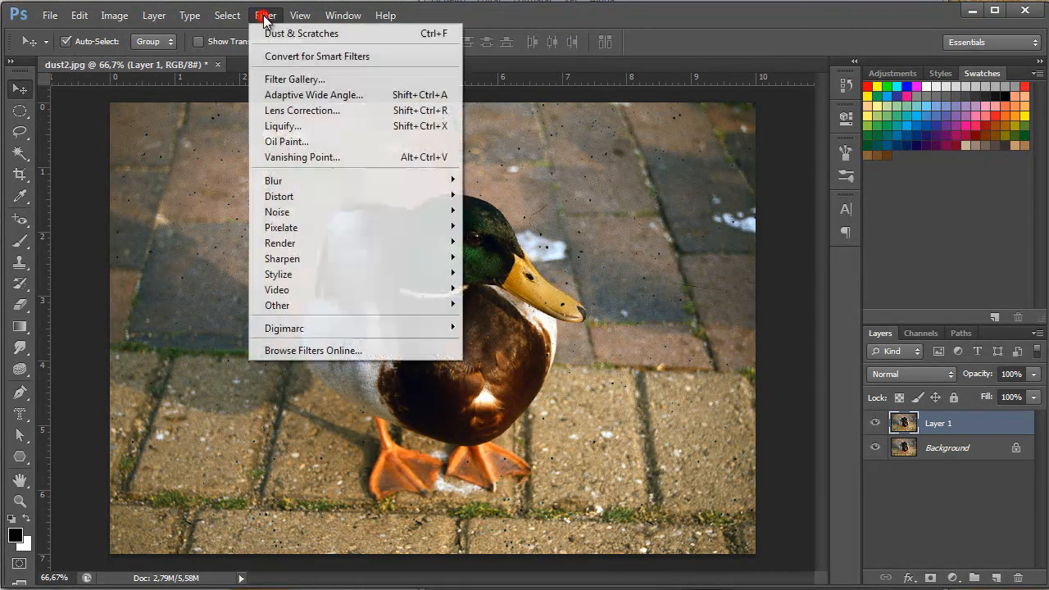
pyautogui.moveTo(325, 211)
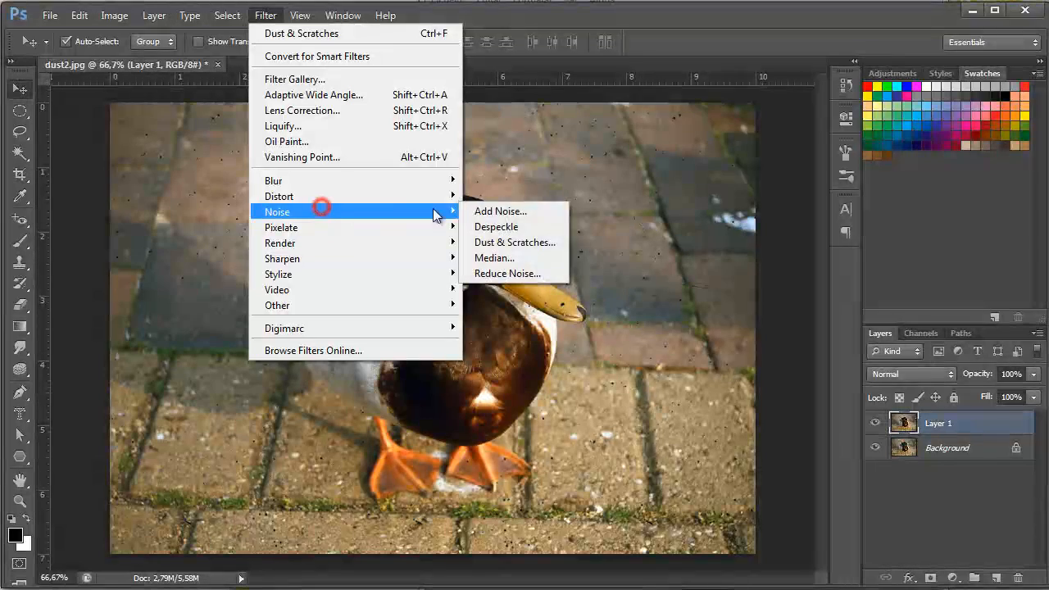
pyautogui.click(508, 239)
pyautogui.moveTo(739, 111); pyautogui.dragTo(705, 80)
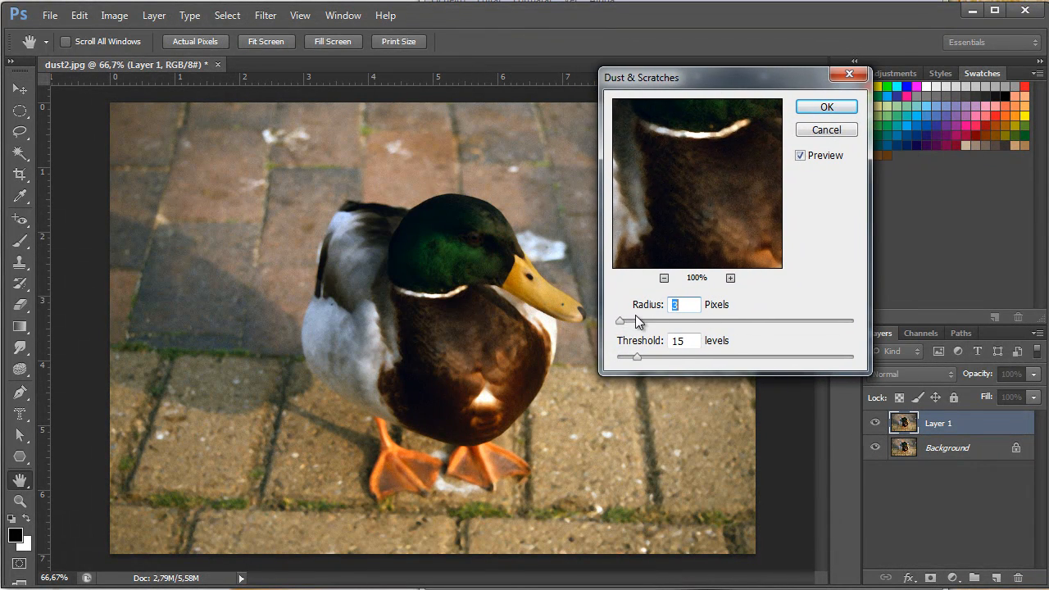
# - Compare the duck photo with the Dust & Scratches preview off and on
pyautogui.click(804, 156)
pyautogui.click(804, 155)
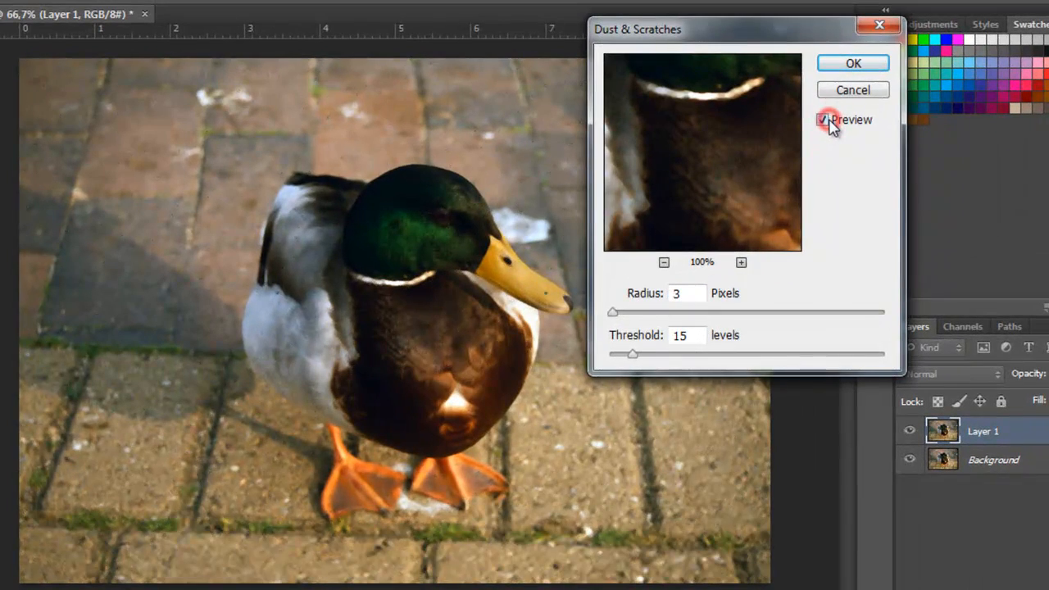
pyautogui.click(824, 119)
pyautogui.click(824, 119)
# - Try a Dust & Scratches radius of 2 pixels and compare the photo with the preview off and on
pyautogui.click(692, 292)
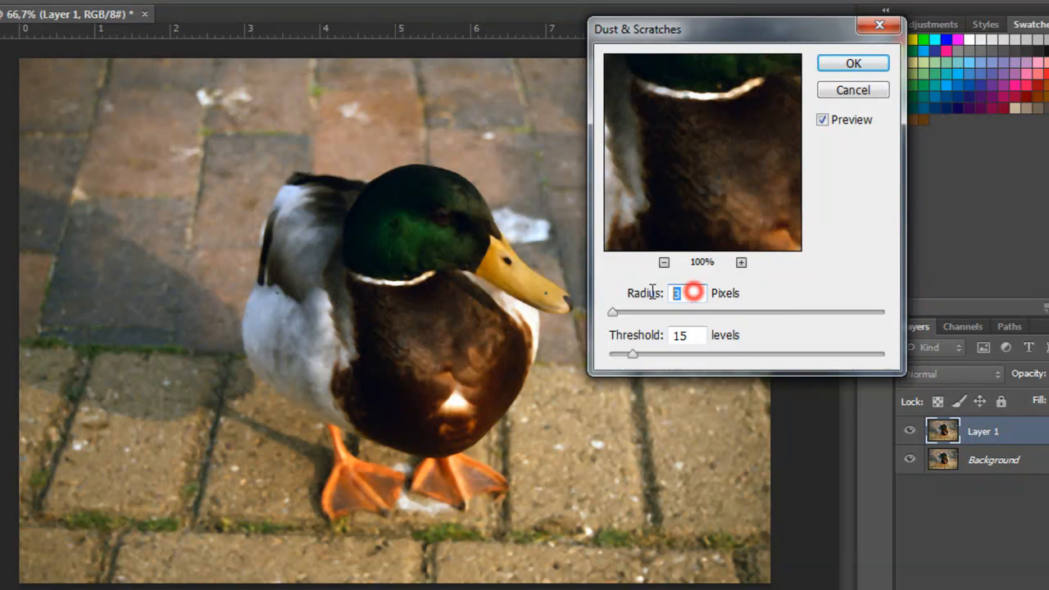
pyautogui.write('2')
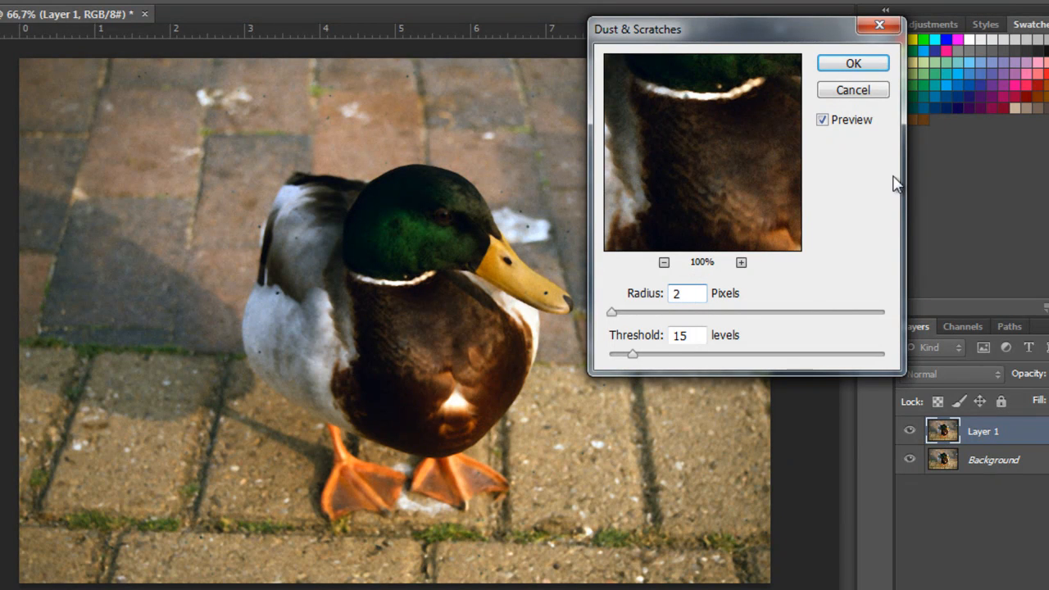
pyautogui.click(832, 121)
pyautogui.click(832, 121)
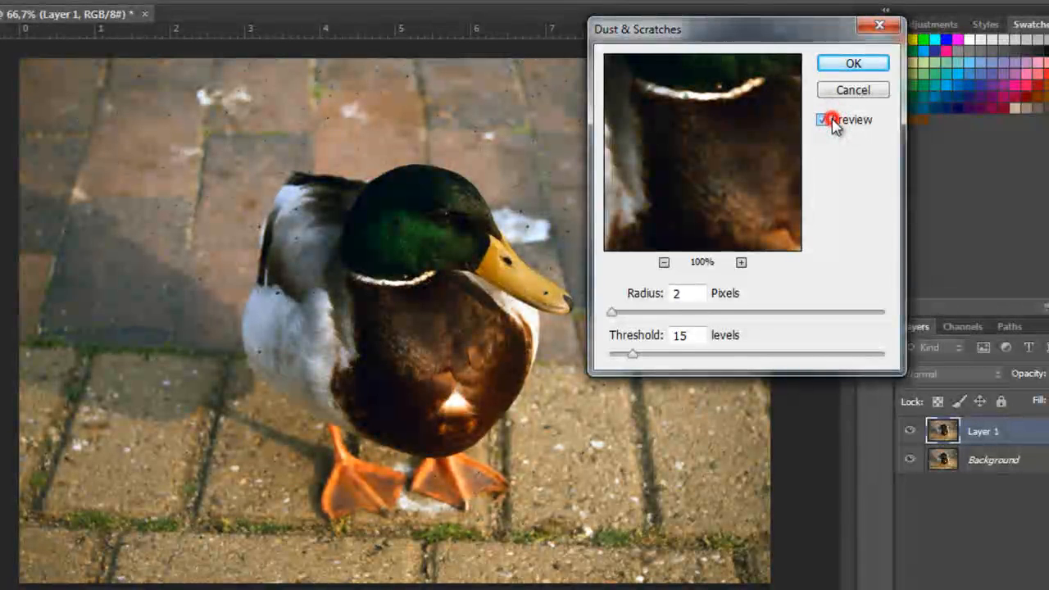
# - Set the Dust & Scratches radius to 3 pixels and raise the threshold to 37 levels
pyautogui.doubleClick(689, 290)
pyautogui.write('3')
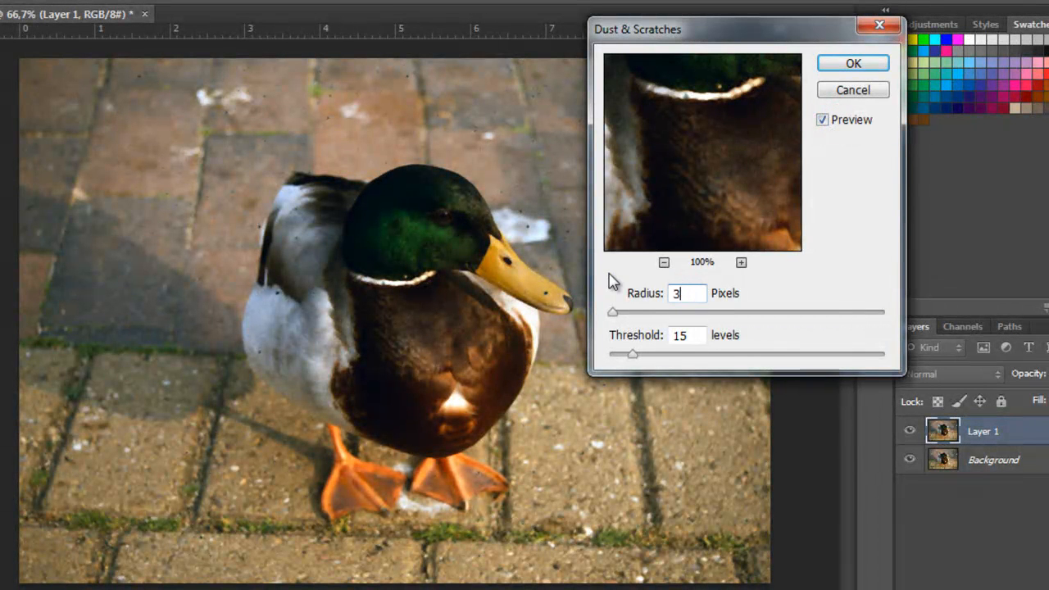
pyautogui.moveTo(633, 357); pyautogui.dragTo(670, 357)
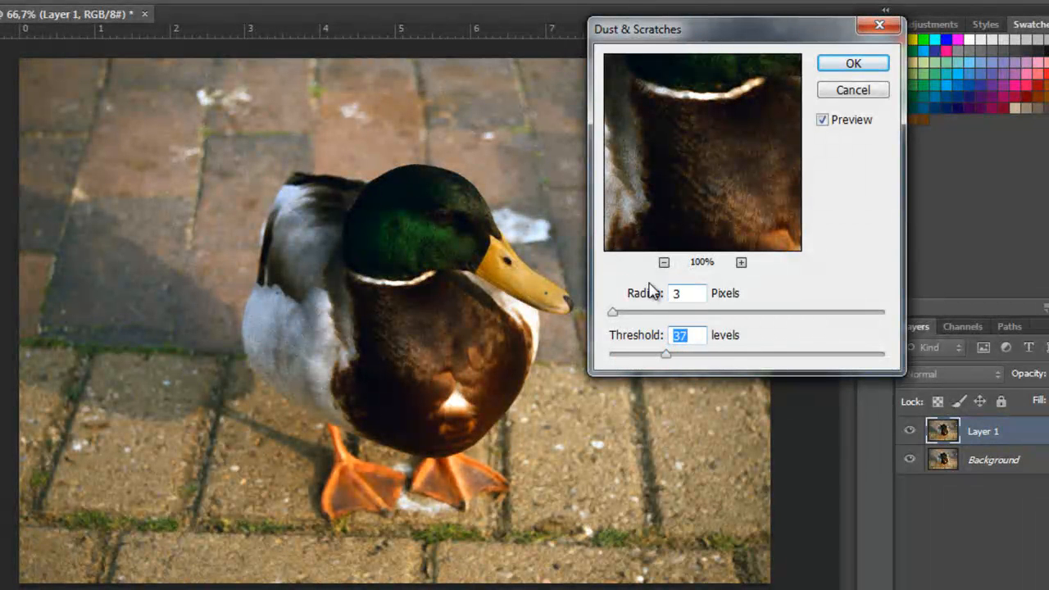
# - Check the result against the original with the preview, apply the filter to Layer 1, and compare the layer hidden and shown
pyautogui.click(822, 121)
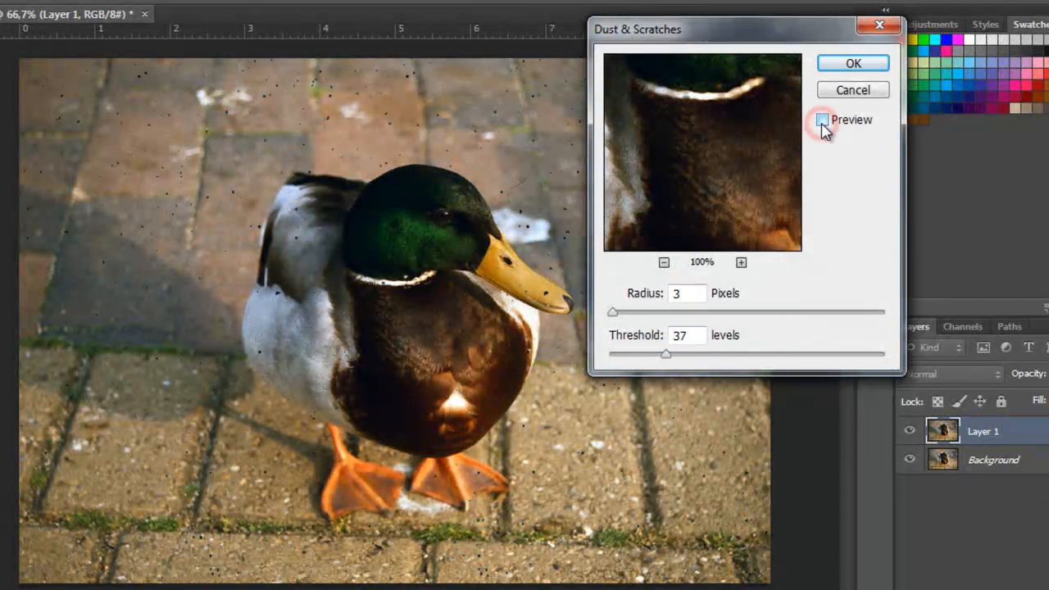
pyautogui.click(822, 122)
pyautogui.click(822, 121)
pyautogui.click(822, 121)
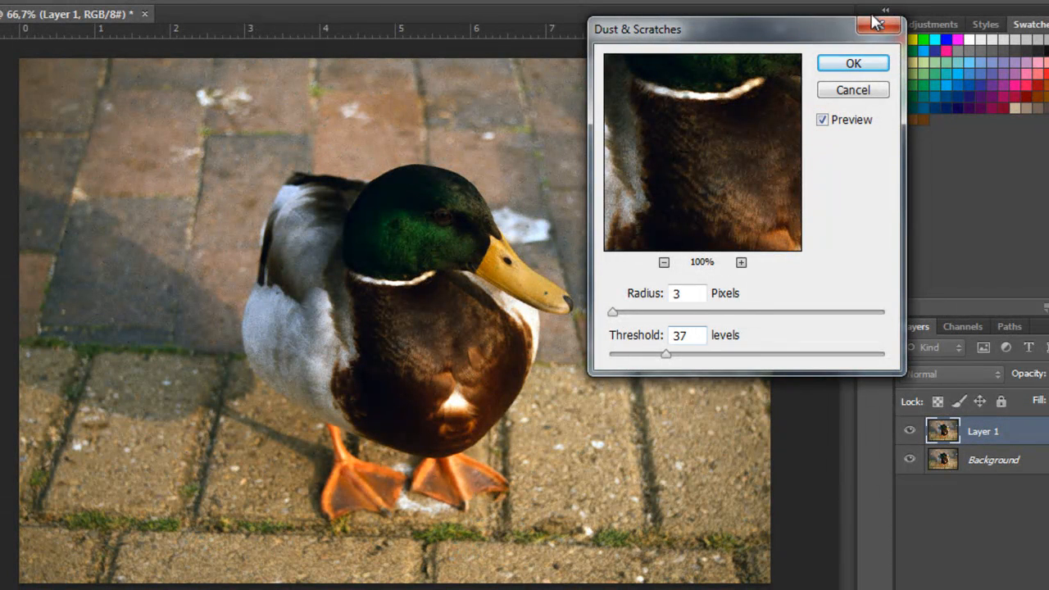
pyautogui.click(863, 64)
pyautogui.click(909, 431)
pyautogui.click(909, 431)
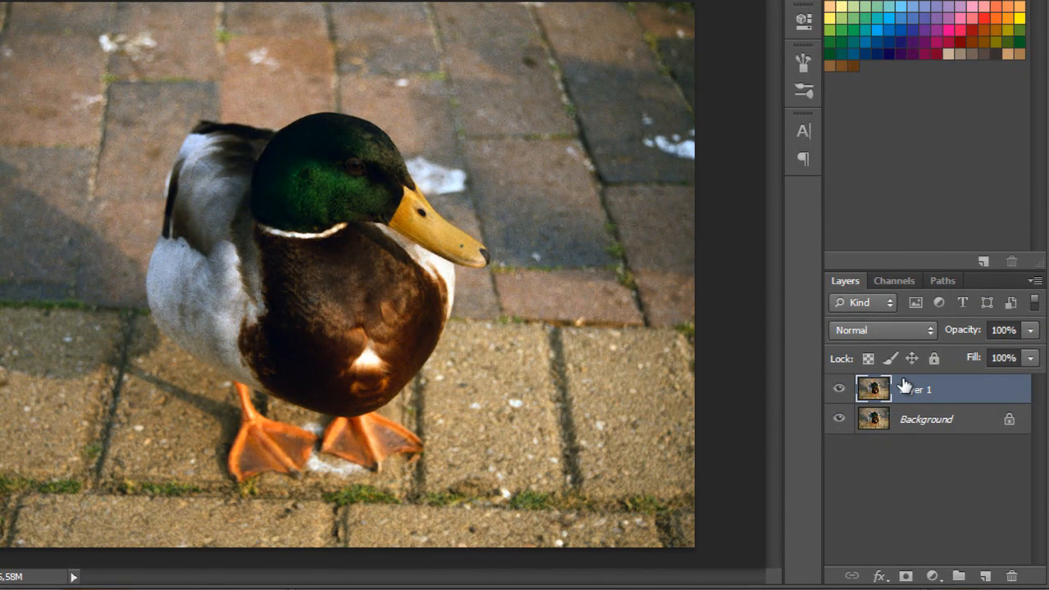
# - Erase Layer 1 over the duck's eye with a size 10 Eraser to bring back the original detail
pyautogui.hotkey('ctrl', '+')
pyautogui.hotkey('ctrl', '+')
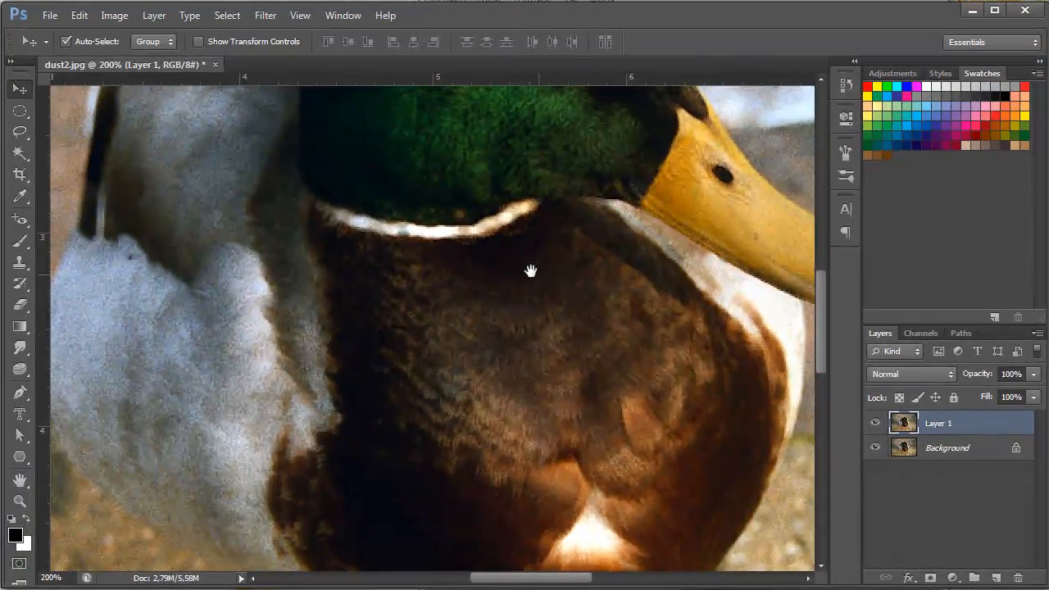
pyautogui.moveTo(522, 263); pyautogui.dragTo(525, 459)
pyautogui.moveTo(552, 330); pyautogui.dragTo(415, 316)
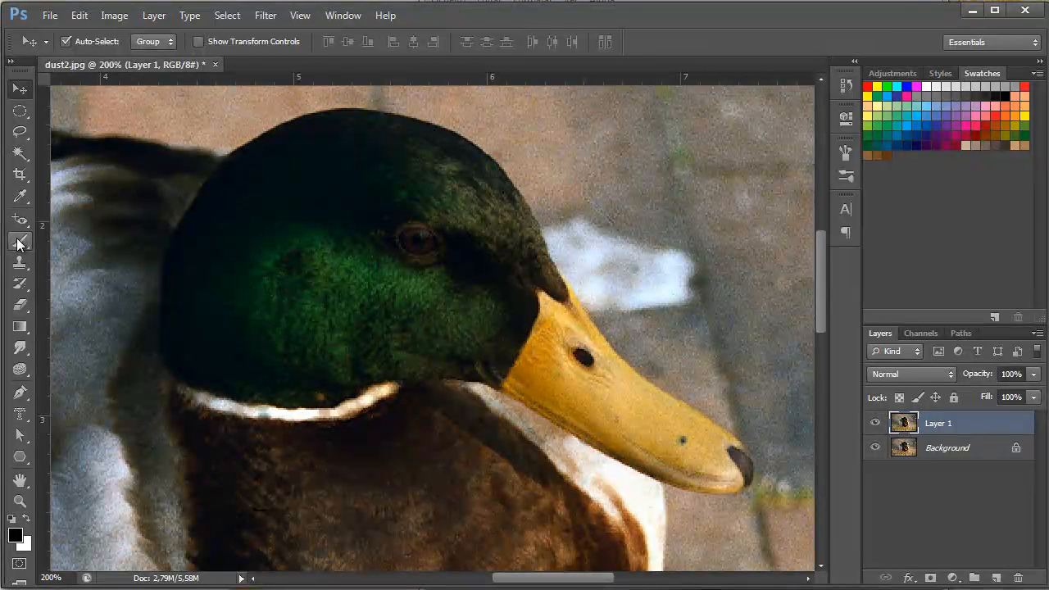
pyautogui.click(20, 305)
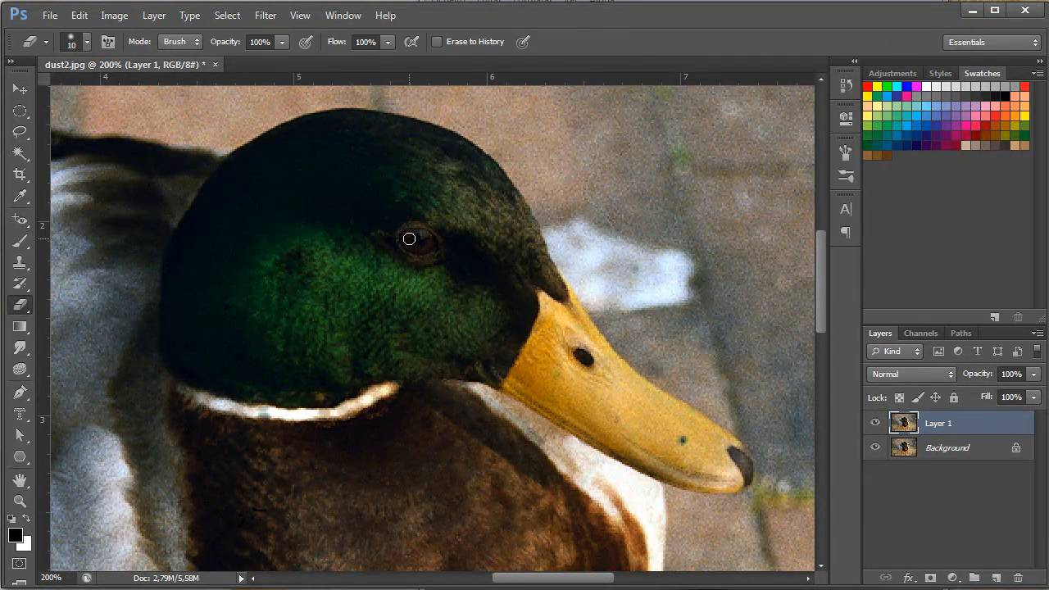
pyautogui.moveTo(409, 236); pyautogui.dragTo(425, 235)
# - Compare the duck's head with Layer 1 hidden and shown to check the restored eye
pyautogui.click(875, 424)
pyautogui.click(875, 425)
pyautogui.click(875, 423)
pyautogui.click(875, 423)
pyautogui.click(875, 424)
pyautogui.click(874, 424)
pyautogui.click(874, 424)
pyautogui.click(875, 424)
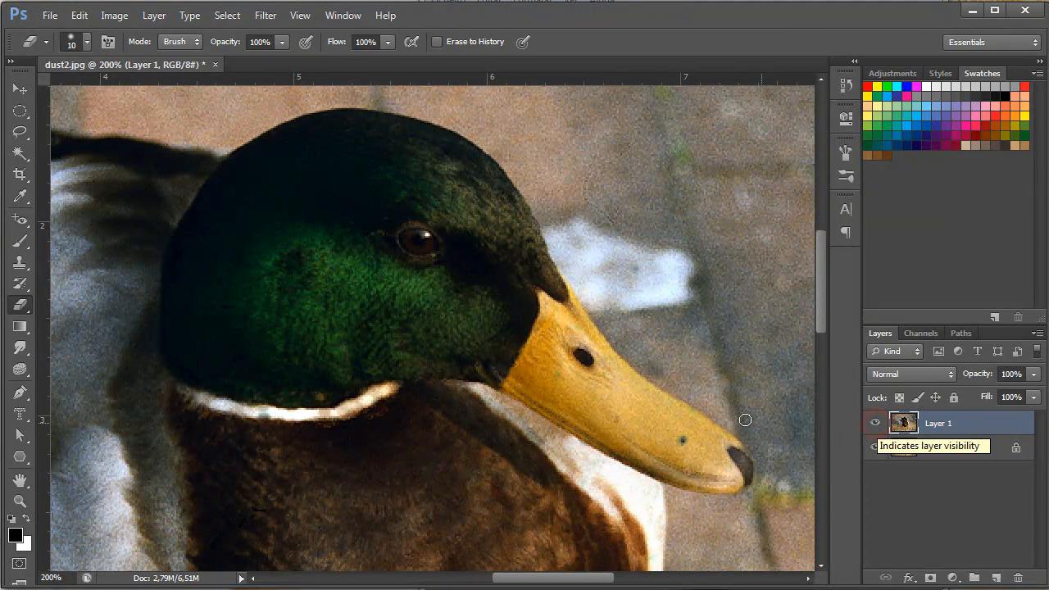
# - Erase Layer 1 around the nostril on the beak and compare the beak with the layer hidden and shown
pyautogui.click(578, 353)
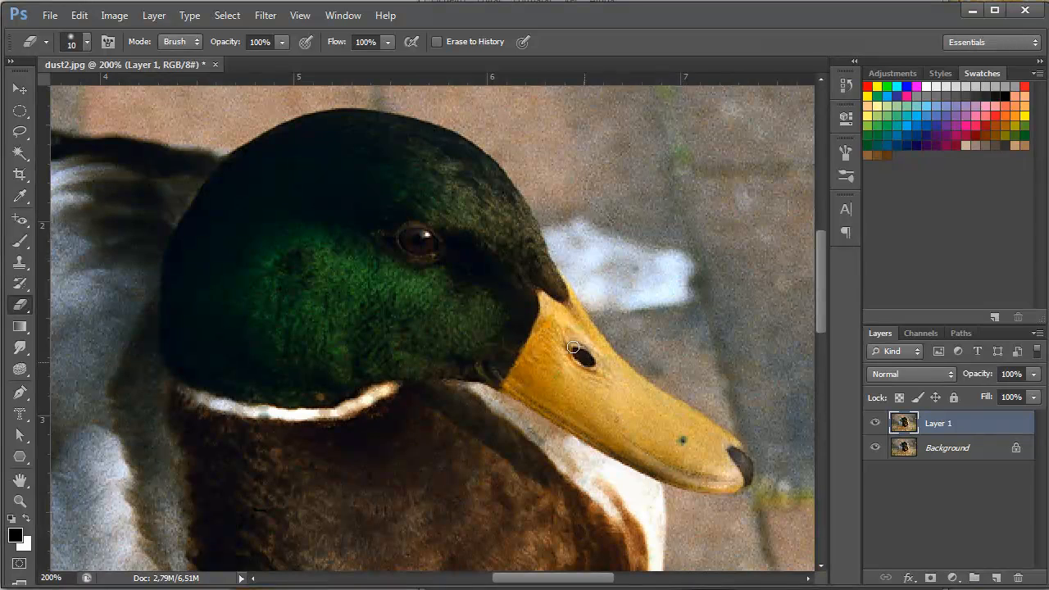
pyautogui.click(875, 424)
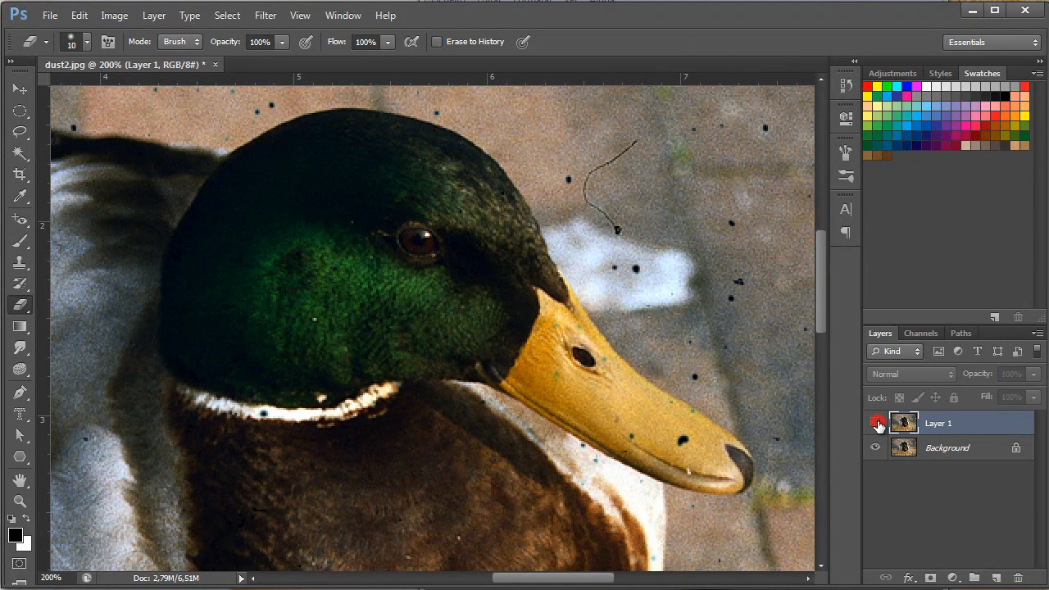
pyautogui.click(875, 424)
pyautogui.scroll(-5, 770, 414)
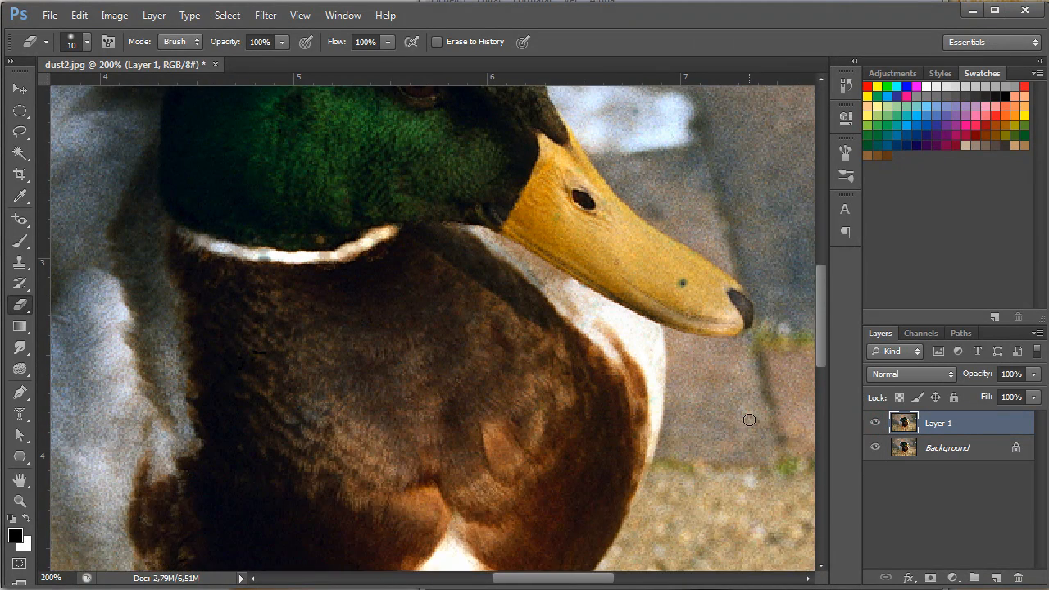
# - Compare the whole duck photo with Layer 1 hidden and shown
pyautogui.hotkey('ctrl', '-')
pyautogui.hotkey('ctrl', '-')
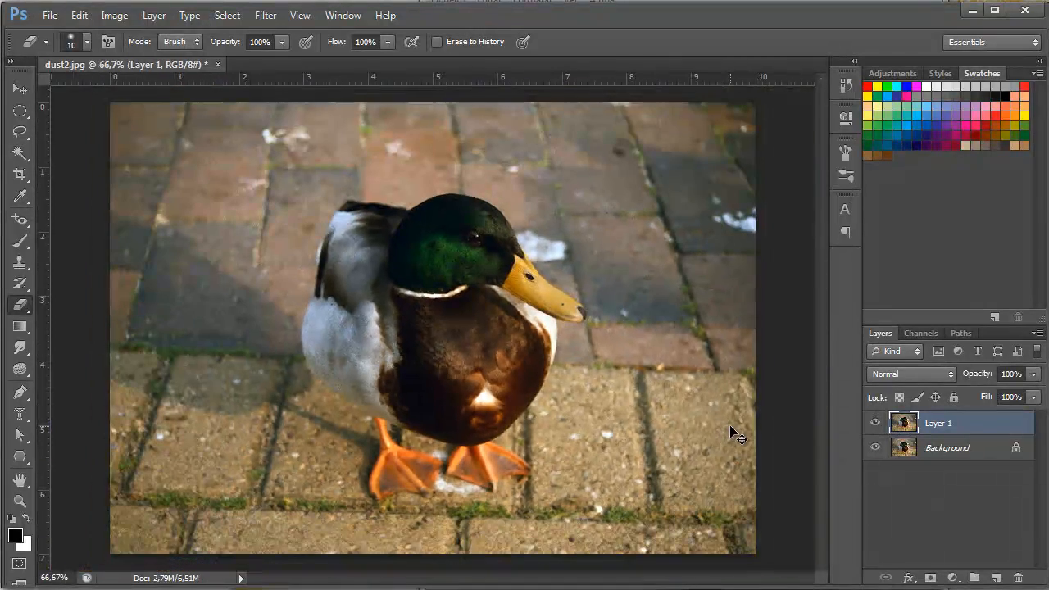
pyautogui.click(874, 424)
pyautogui.click(873, 424)
pyautogui.click(873, 424)
pyautogui.click(873, 424)
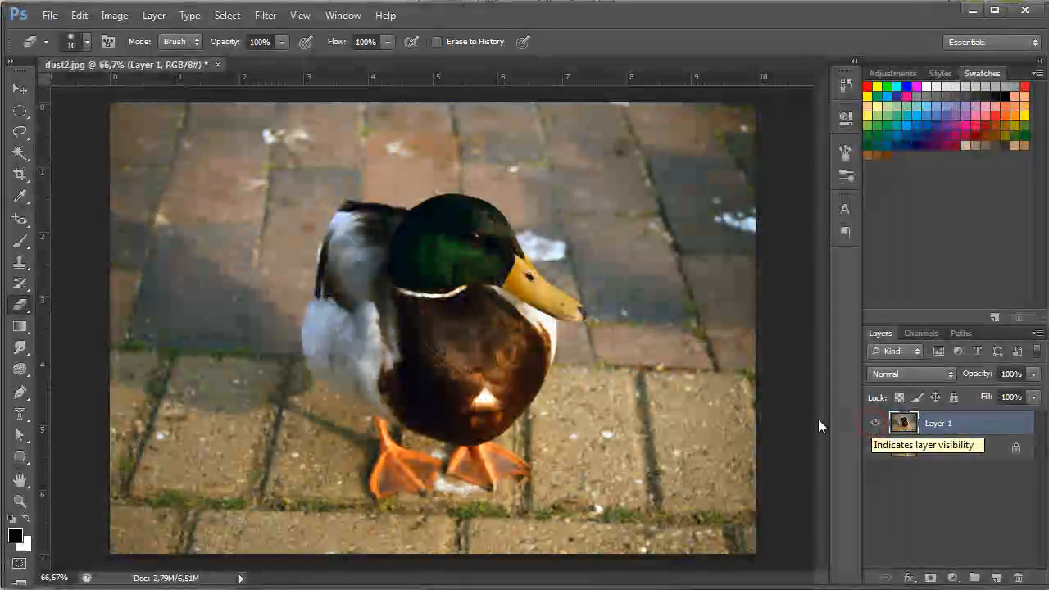
# - Erase Layer 1 along the mouth line of the beak to restore its original detail
pyautogui.hotkey('ctrl', '+')
pyautogui.hotkey('ctrl', '+')
pyautogui.hotkey('ctrl', '+')
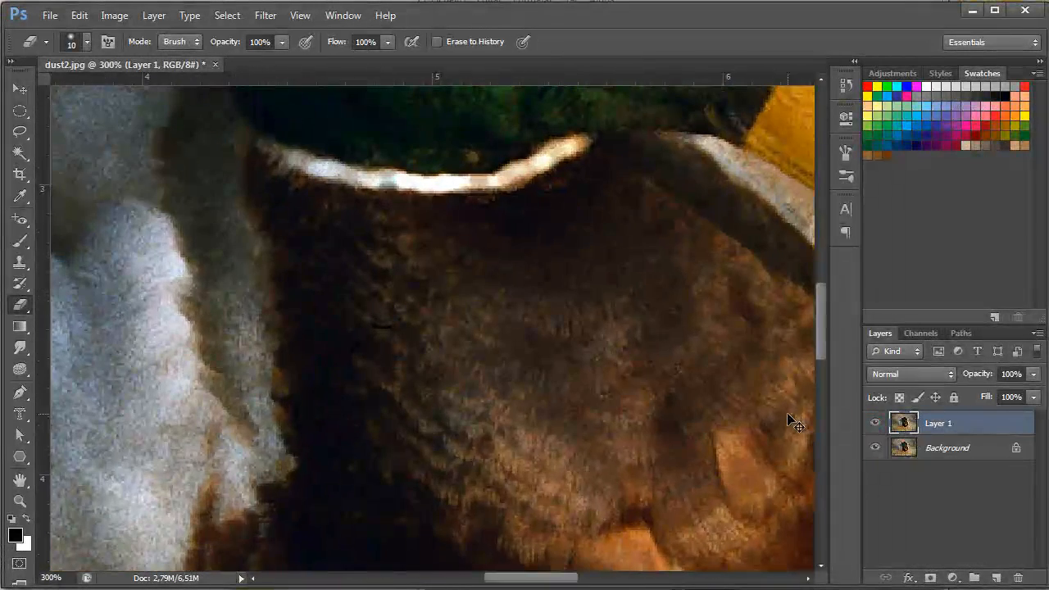
pyautogui.moveTo(665, 335); pyautogui.dragTo(584, 388)
pyautogui.moveTo(683, 356); pyautogui.dragTo(480, 342)
pyautogui.click(569, 342)
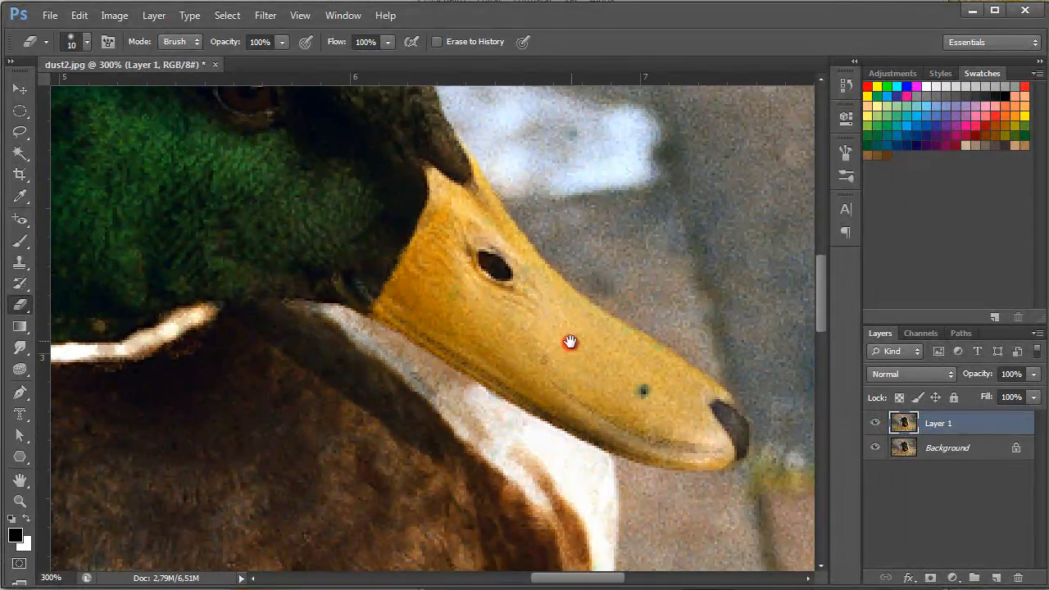
pyautogui.moveTo(566, 388)
pyautogui.mouseDown()
pyautogui.moveTo(659, 439)
pyautogui.moveTo(718, 447)
pyautogui.mouseUp()
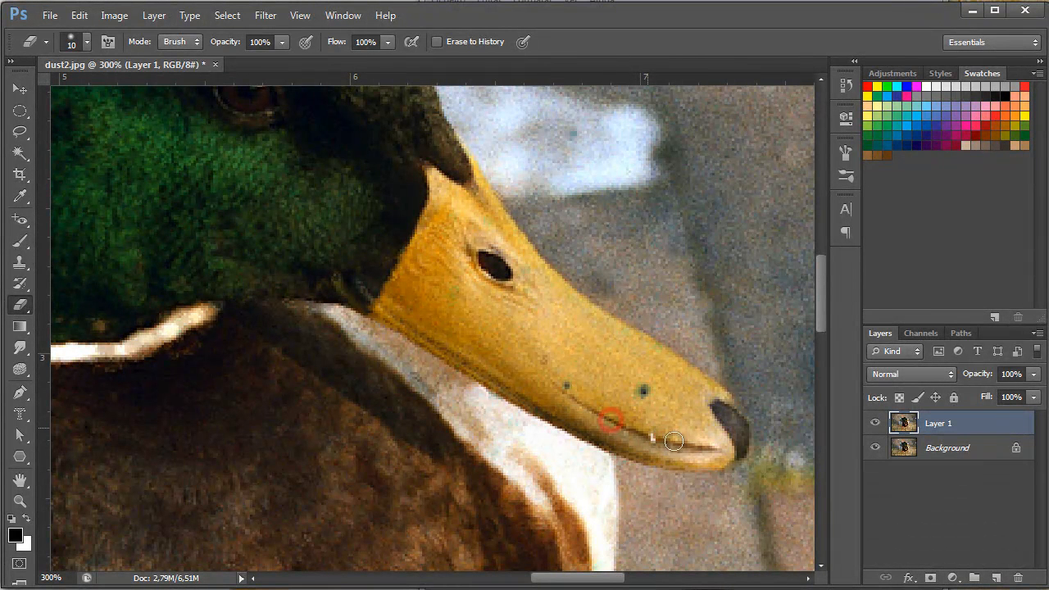
pyautogui.click(706, 441)
pyautogui.moveTo(706, 440); pyautogui.dragTo(595, 443)
# - Merge Layer 1 down into the Background layer
pyautogui.moveTo(906, 432); pyautogui.dragTo(903, 461)
pyautogui.click(153, 15)
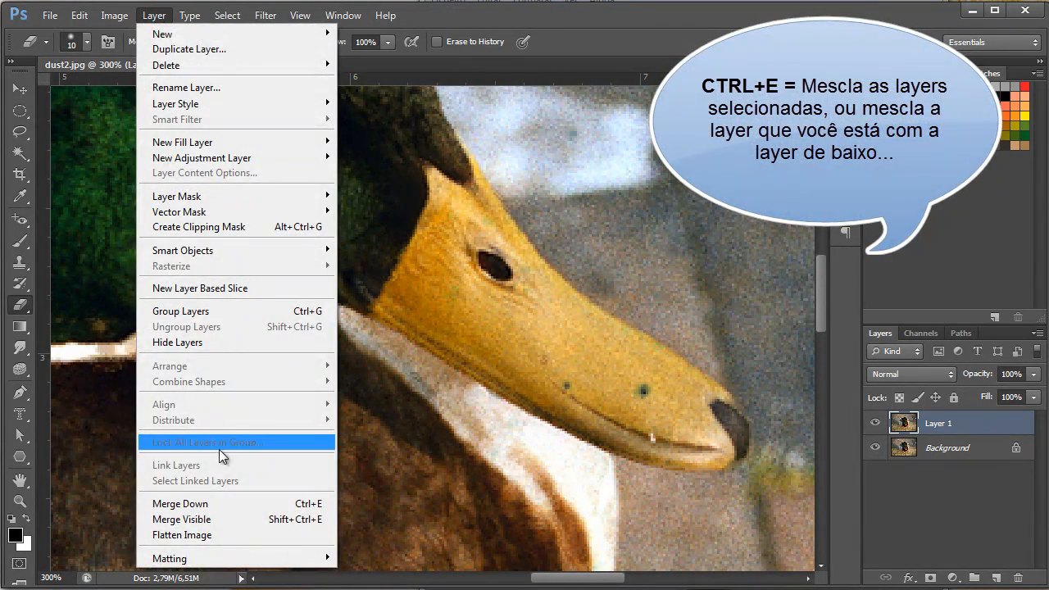
pyautogui.click(945, 427)
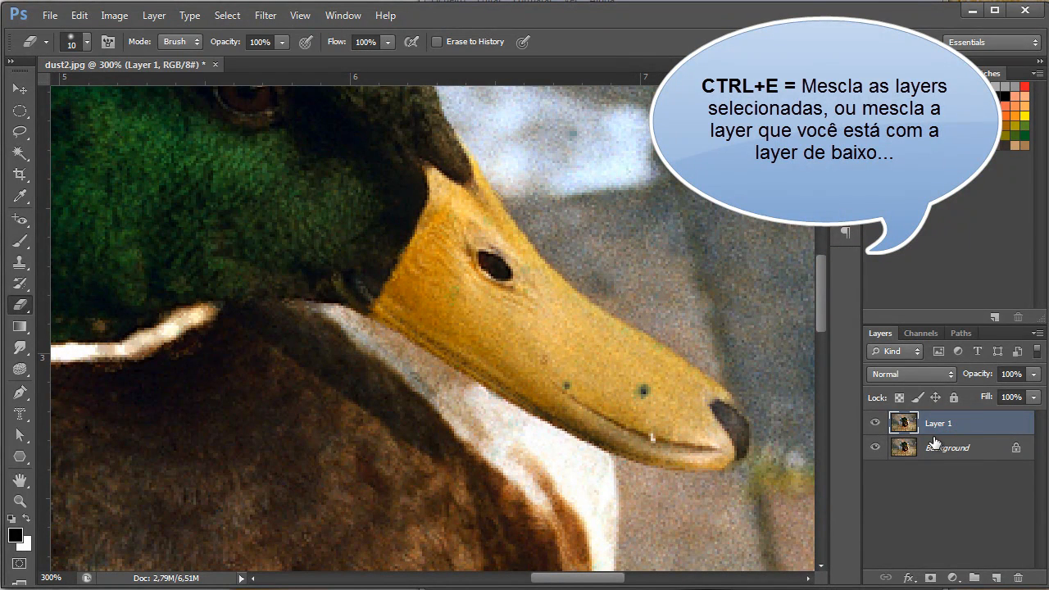
pyautogui.hotkey('ctrl', 'e')
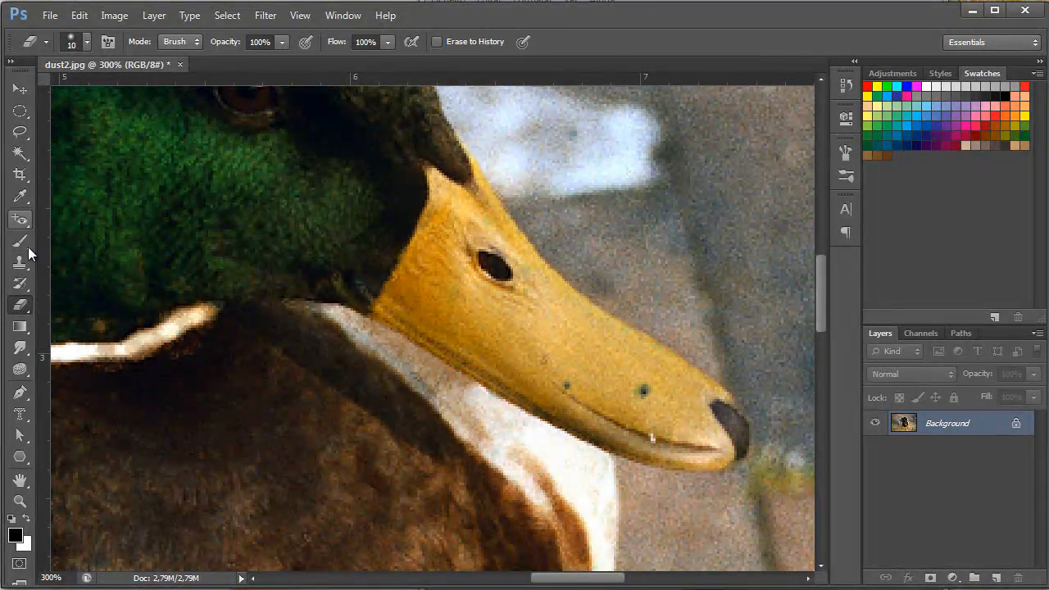
# - Remove the two dark specks on the beak with the Spot Healing Brush at size 9
pyautogui.moveTo(21, 220); pyautogui.dragTo(54, 225)
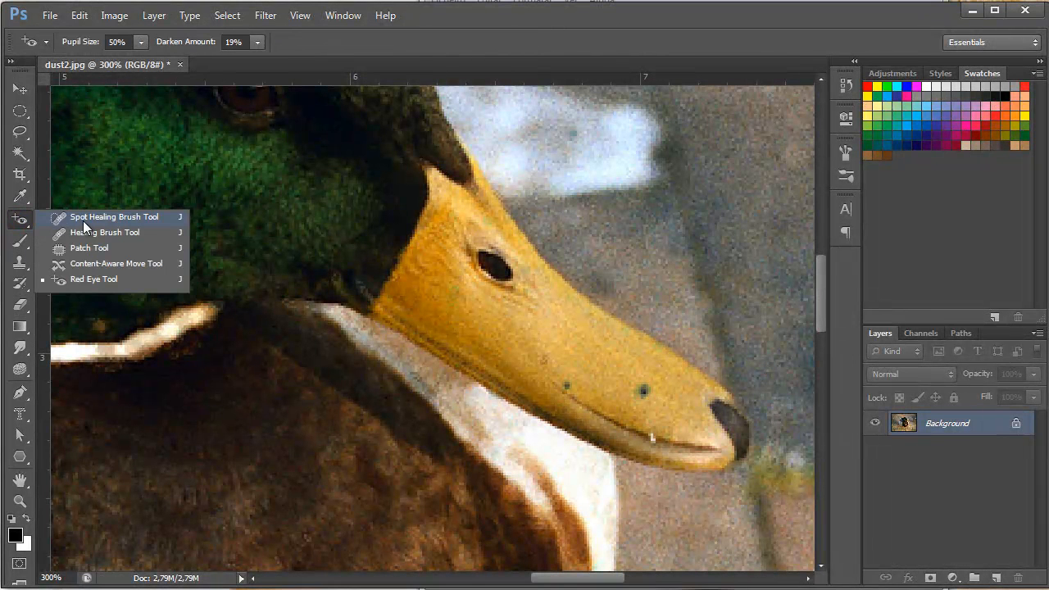
pyautogui.click(99, 232)
pyautogui.keyDown('alt'); pyautogui.click(641, 389); pyautogui.keyUp('alt')
pyautogui.rightClick(627, 332)
pyautogui.moveTo(665, 368); pyautogui.dragTo(657, 369)
pyautogui.click(564, 383)
# - Try spot-healing the white speck on the beak's mouth line and undo the attempt
pyautogui.click(649, 439)
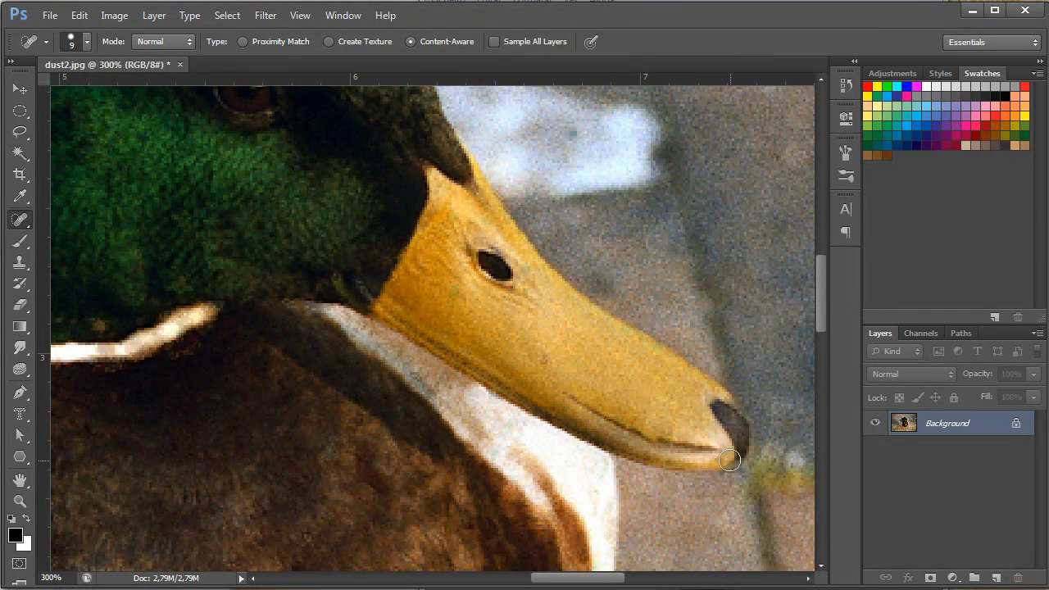
pyautogui.hotkey('ctrl', 'alt', 'z')
pyautogui.hotkey('ctrl', 'alt', 'z')
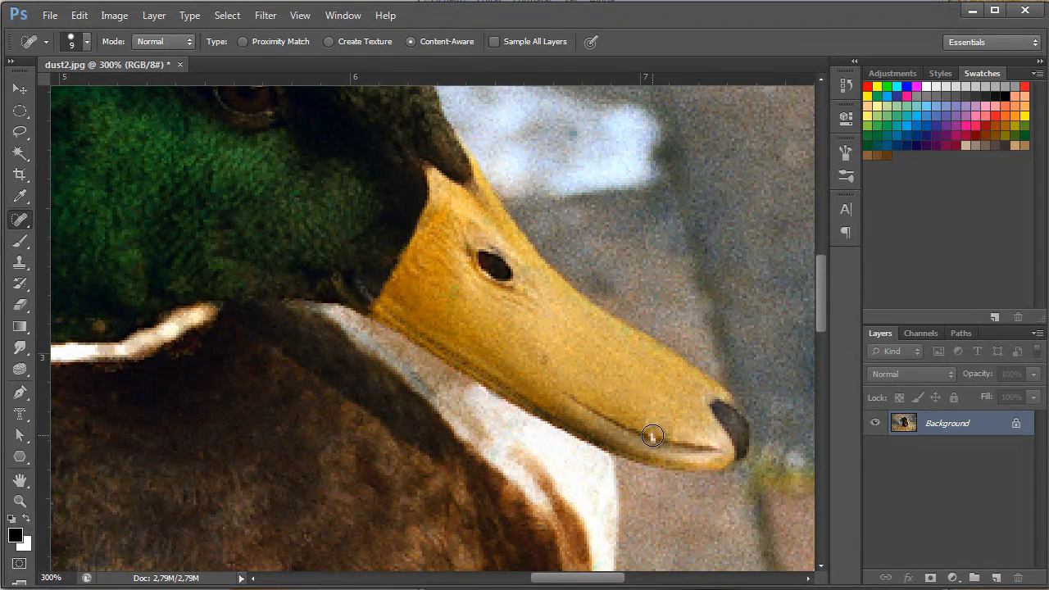
# - Clone clean beak texture over the white speck on the mouth line and nearby marks with the Clone Stamp, undoing the first attempt
pyautogui.click(19, 262)
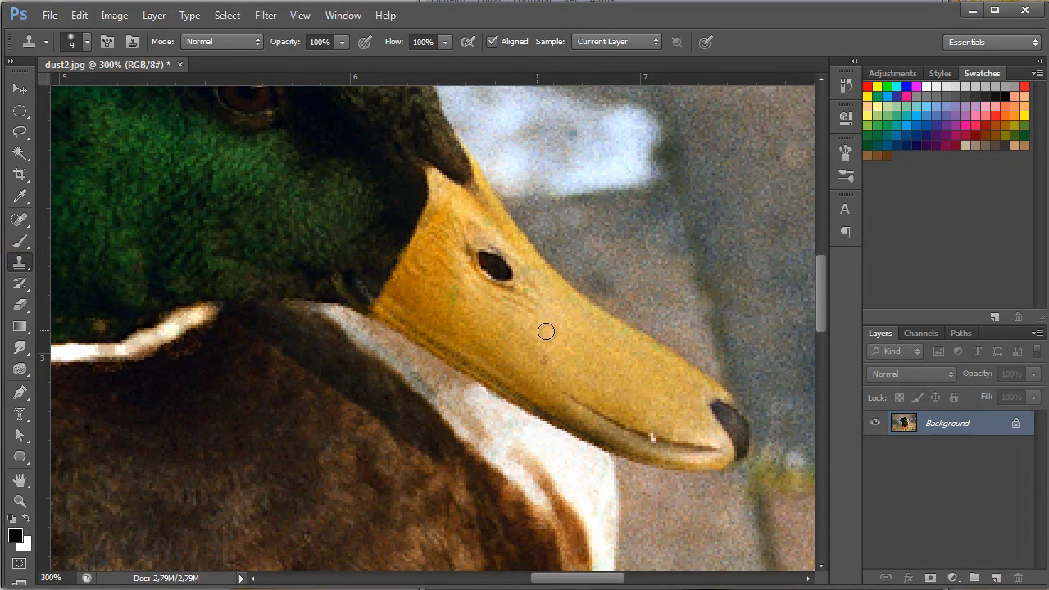
pyautogui.keyDown('alt'); pyautogui.click(661, 440); pyautogui.keyUp('alt')
pyautogui.click(654, 438)
pyautogui.click(650, 433)
pyautogui.hotkey('ctrl', 'alt', 'z')
pyautogui.hotkey('ctrl', 'alt', 'z')
pyautogui.keyDown('alt'); pyautogui.click(664, 442); pyautogui.keyUp('alt')
pyautogui.click(653, 436)
pyautogui.click(656, 429)
pyautogui.click(632, 408)
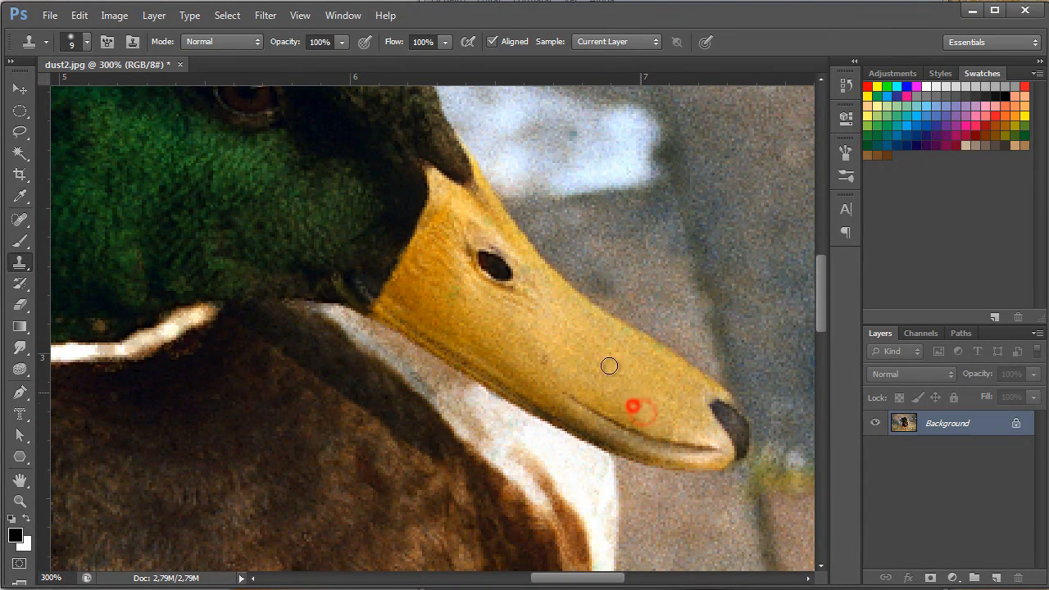
pyautogui.click(542, 358)
# - Create a history snapshot of the retouched duck photo
pyautogui.hotkey('ctrl', '-')
pyautogui.hotkey('ctrl', '-')
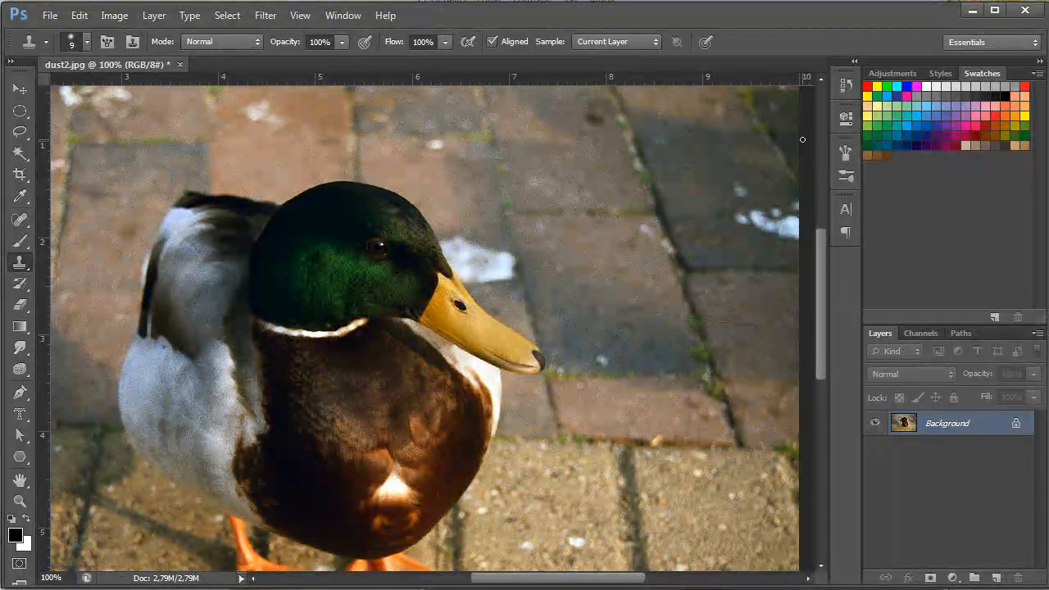
pyautogui.hotkey('ctrl', '-')
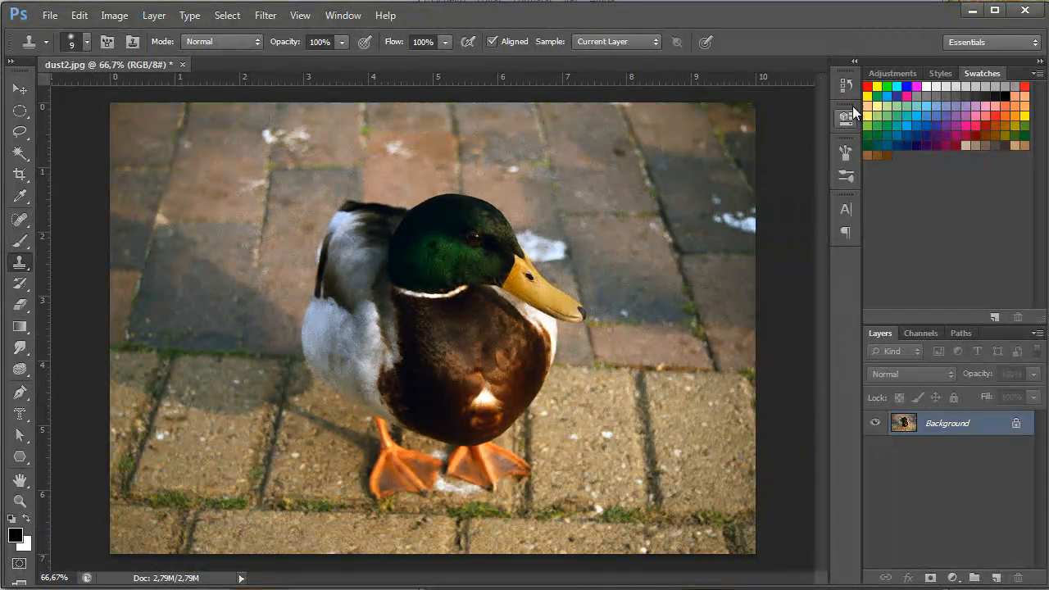
pyautogui.click(845, 86)
pyautogui.click(776, 168)
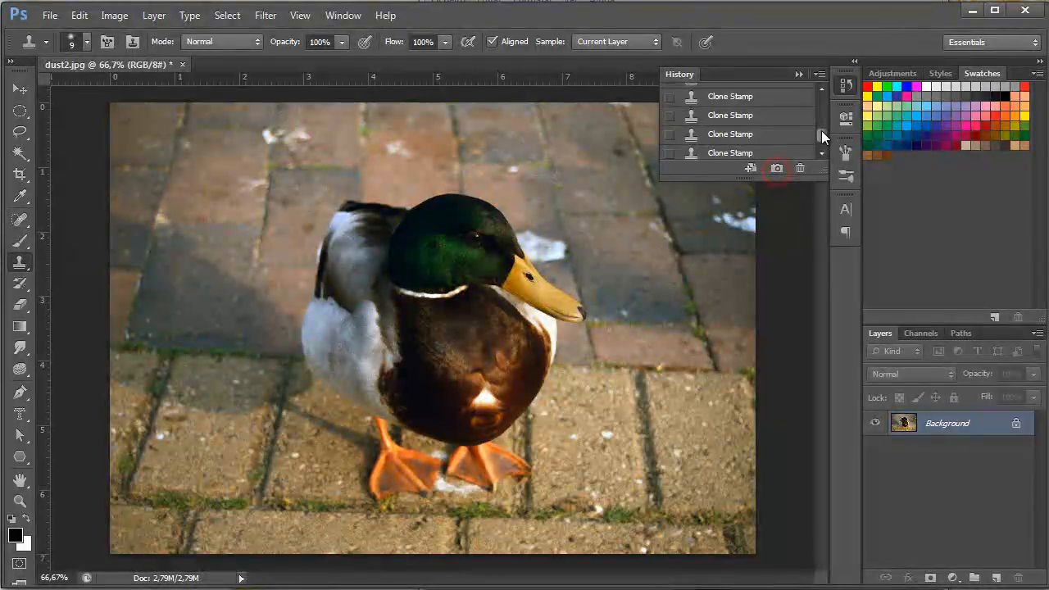
# - Compare the original dust2.jpg state with Snapshot 1 in the history, ending on the retouched version
pyautogui.moveTo(821, 131); pyautogui.dragTo(783, 97)
pyautogui.click(762, 96)
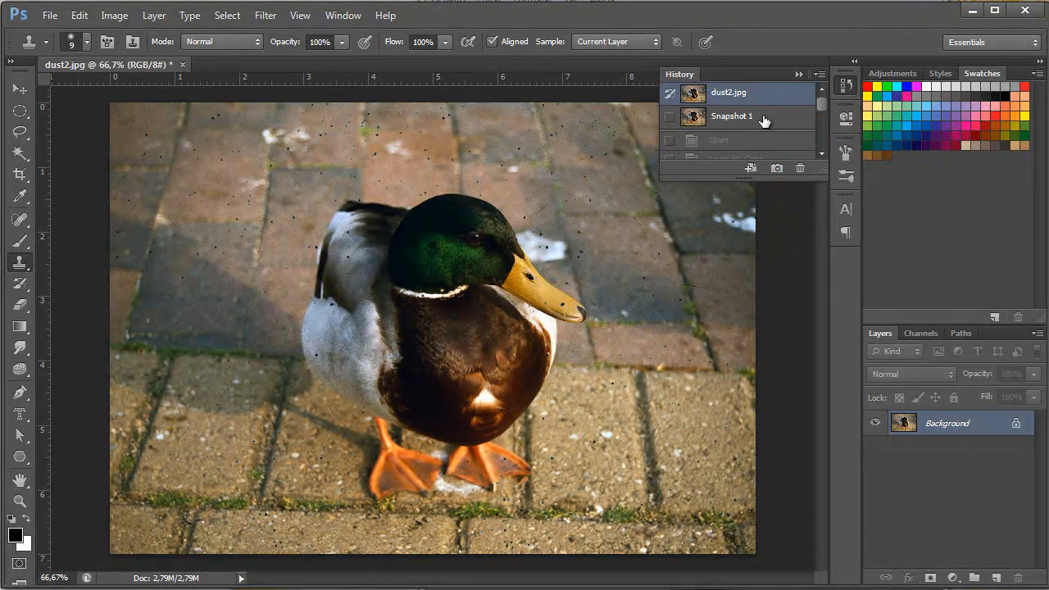
pyautogui.click(763, 121)
pyautogui.click(756, 97)
pyautogui.click(761, 118)
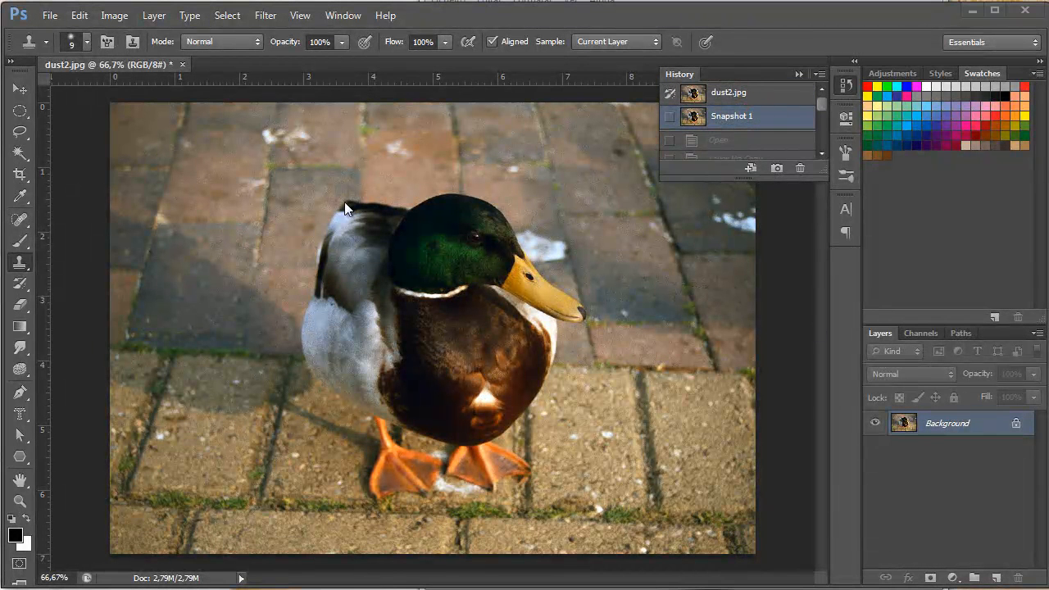
pyautogui.click(801, 75)
# - Close dust2.jpg without saving the changes and open carro-frente.jpg
pyautogui.click(181, 65)
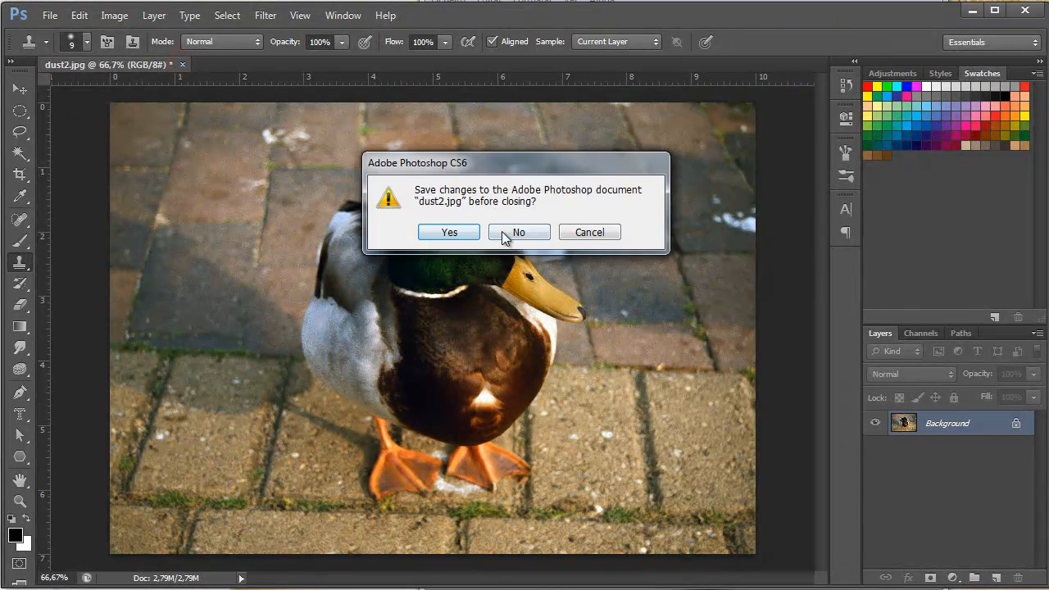
pyautogui.click(505, 232)
pyautogui.hotkey('ctrl', 'o')
pyautogui.click(541, 402)
pyautogui.moveTo(588, 237); pyautogui.dragTo(81, 278)
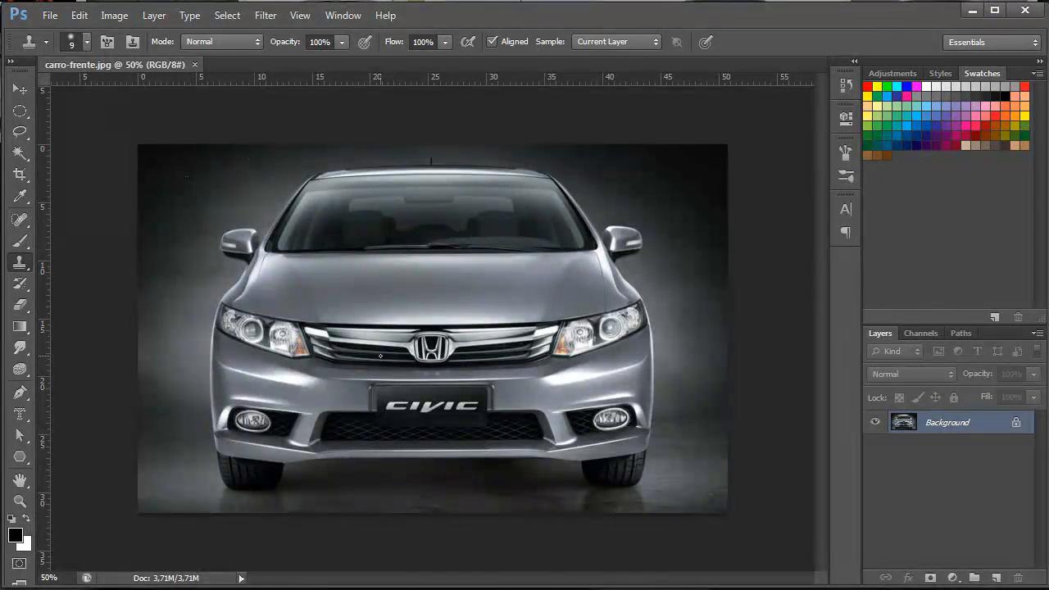
# - Start the Lens Flare filter on the car photo and place the flare centre on the headlight at the image's left side
pyautogui.click(266, 16)
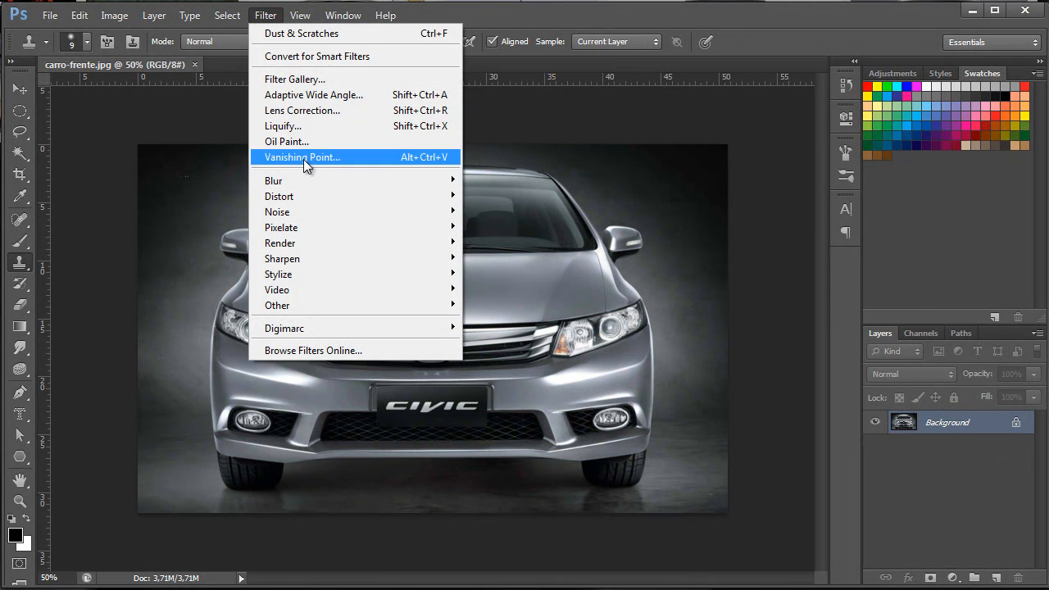
pyautogui.moveTo(314, 249)
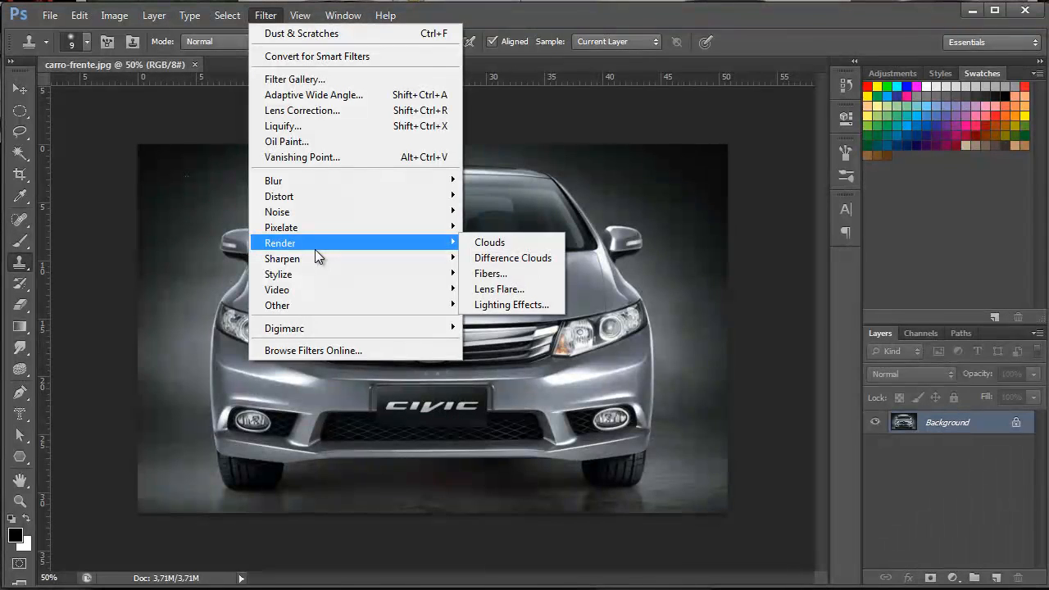
pyautogui.click(520, 287)
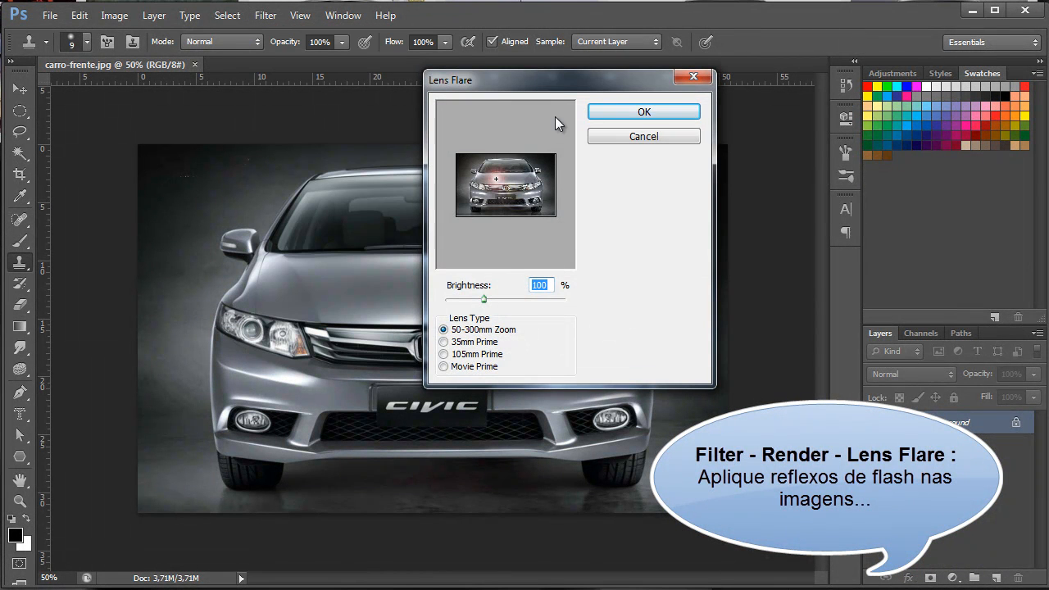
pyautogui.moveTo(564, 80); pyautogui.dragTo(793, 91)
pyautogui.click(704, 200)
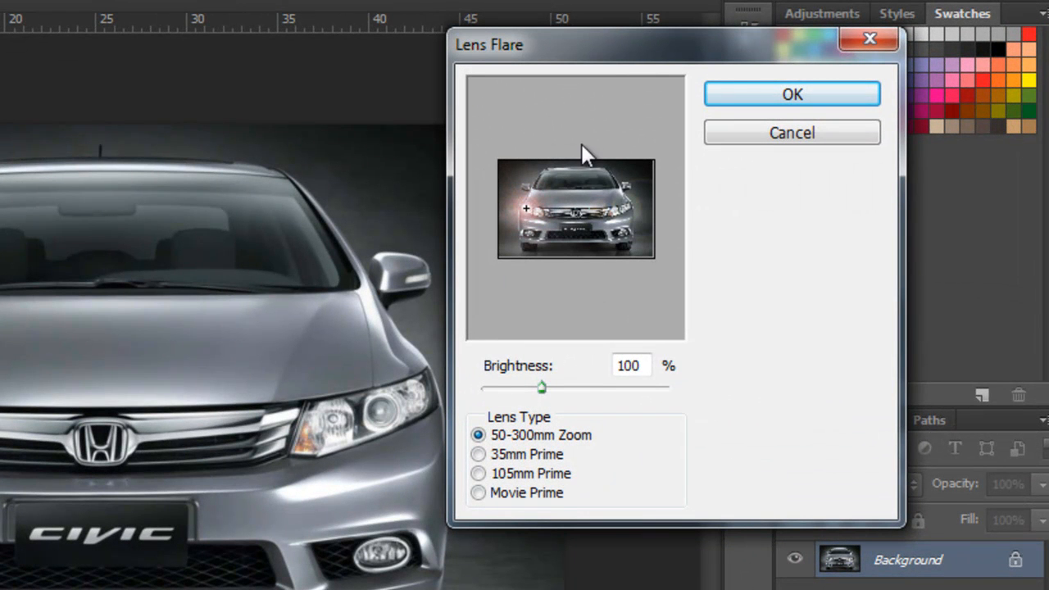
pyautogui.click(580, 143)
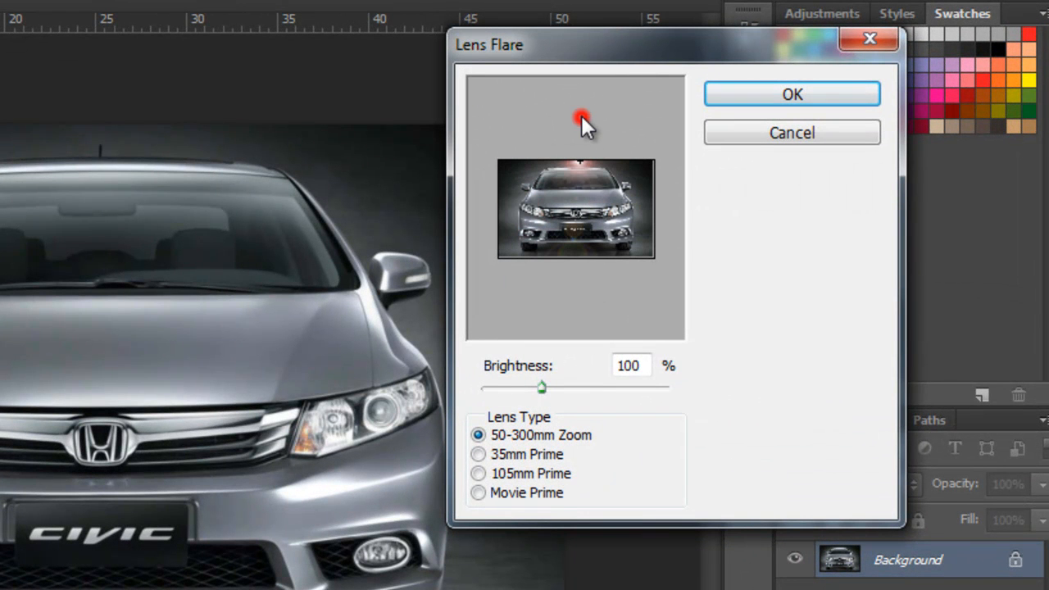
pyautogui.click(527, 210)
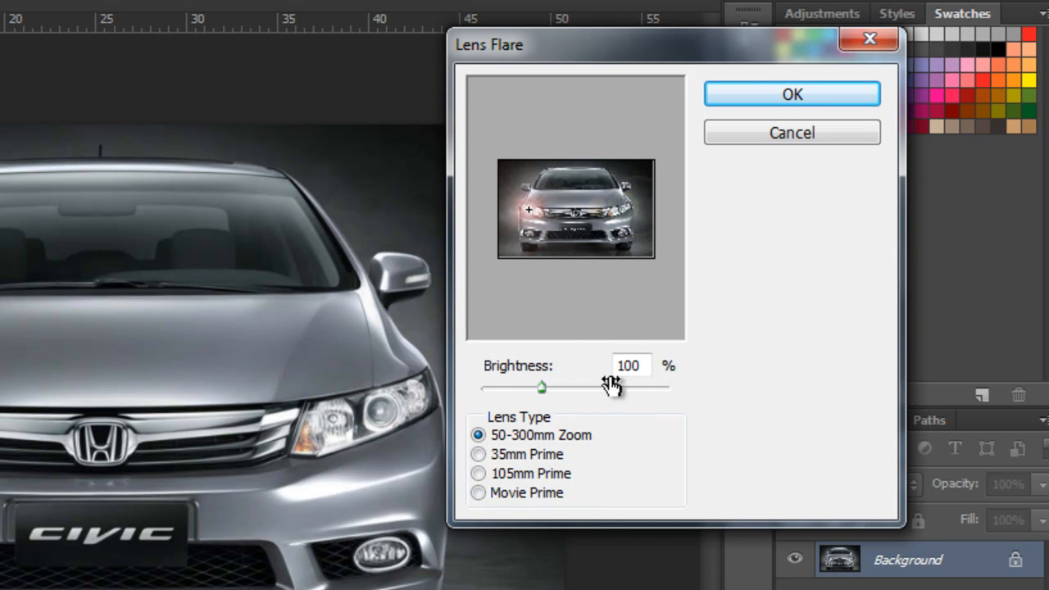
# - Set the lens flare to the 105mm Prime lens type with 80% brightness and apply it
pyautogui.click(479, 454)
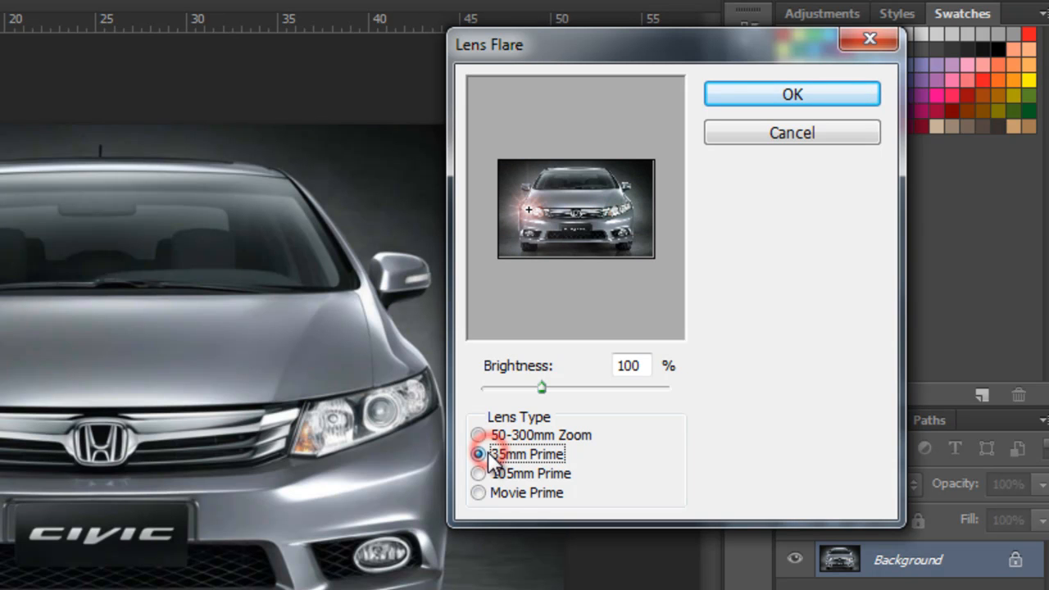
pyautogui.click(479, 473)
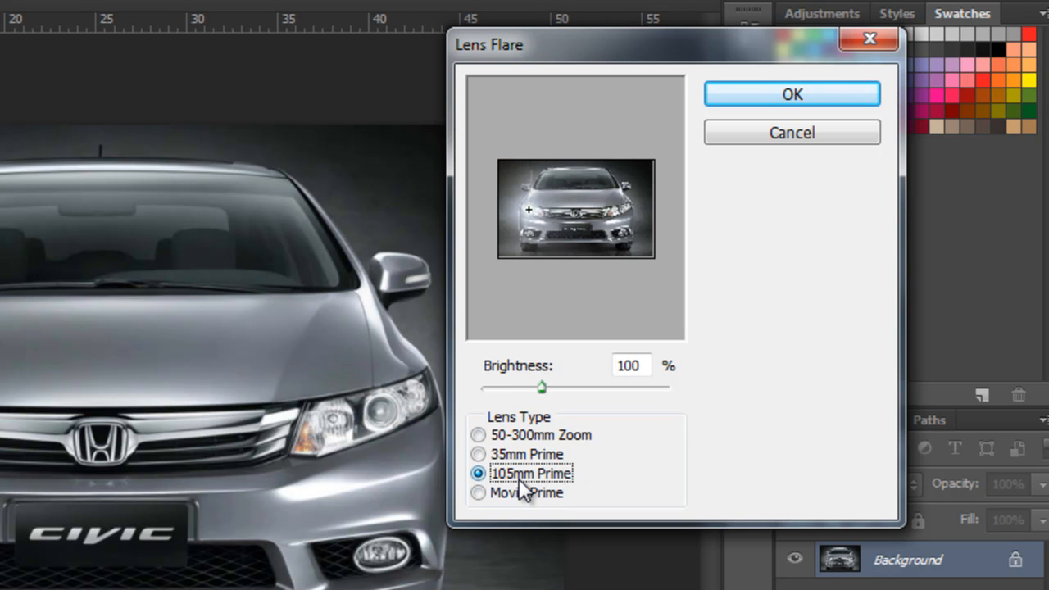
pyautogui.doubleClick(630, 366)
pyautogui.write('80')
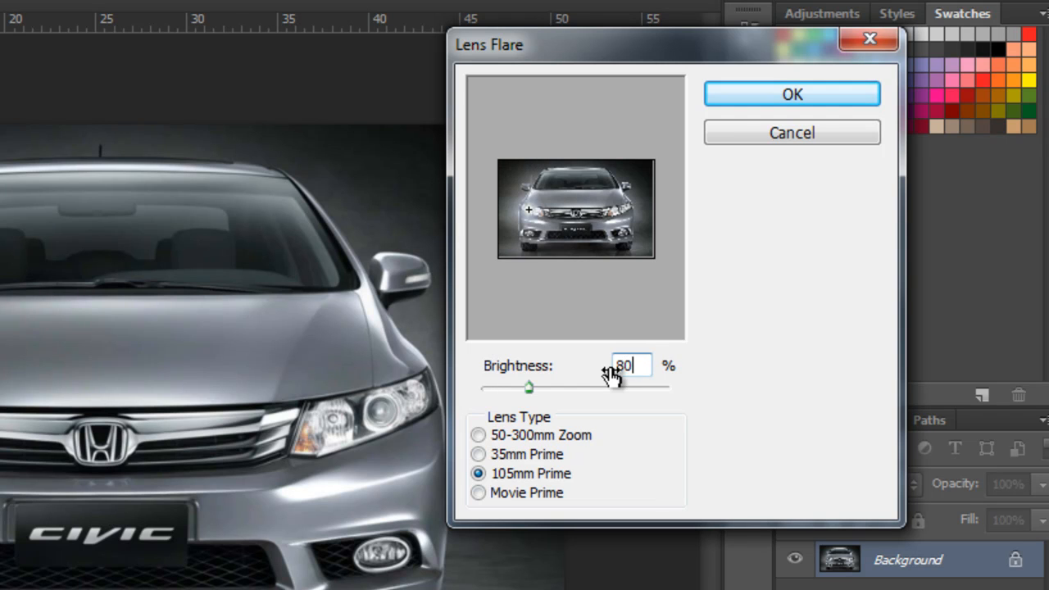
pyautogui.click(789, 97)
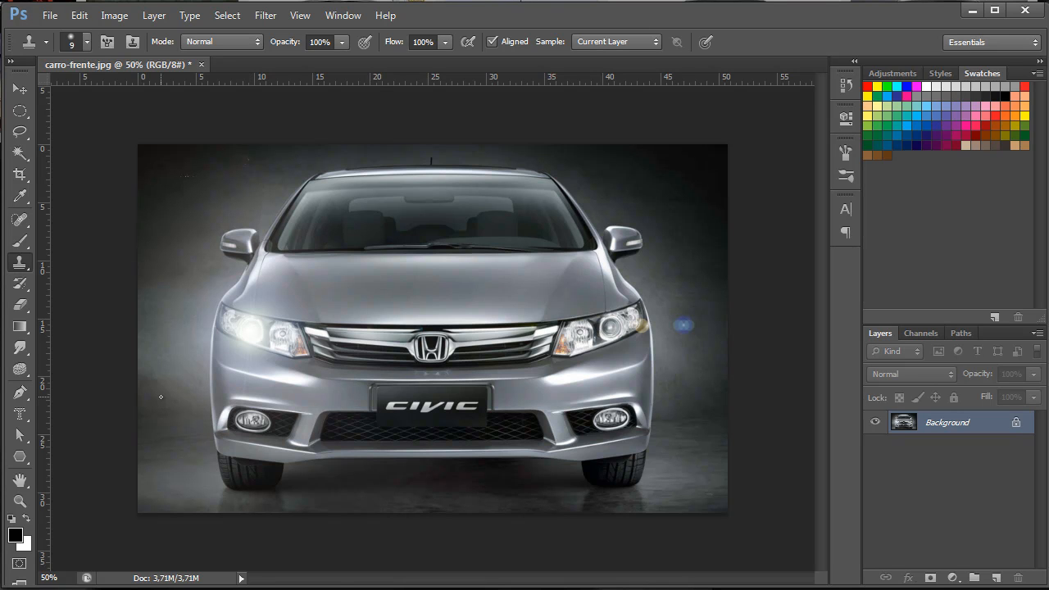
# - Apply a second 105mm Prime lens flare at 80% brightness to the headlight at the image's right side
pyautogui.click(266, 14)
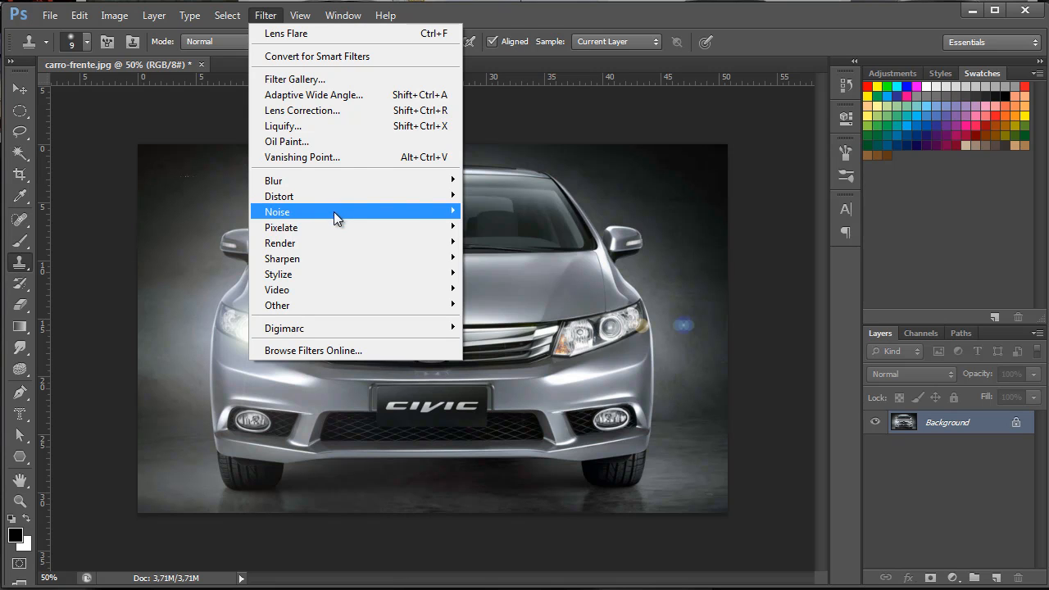
pyautogui.moveTo(339, 242)
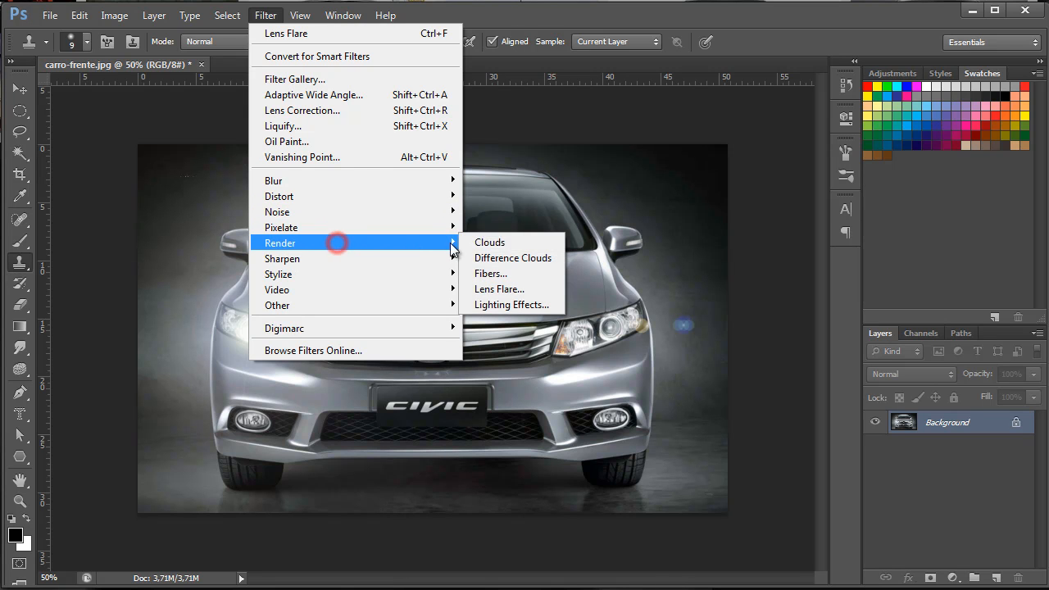
pyautogui.click(500, 289)
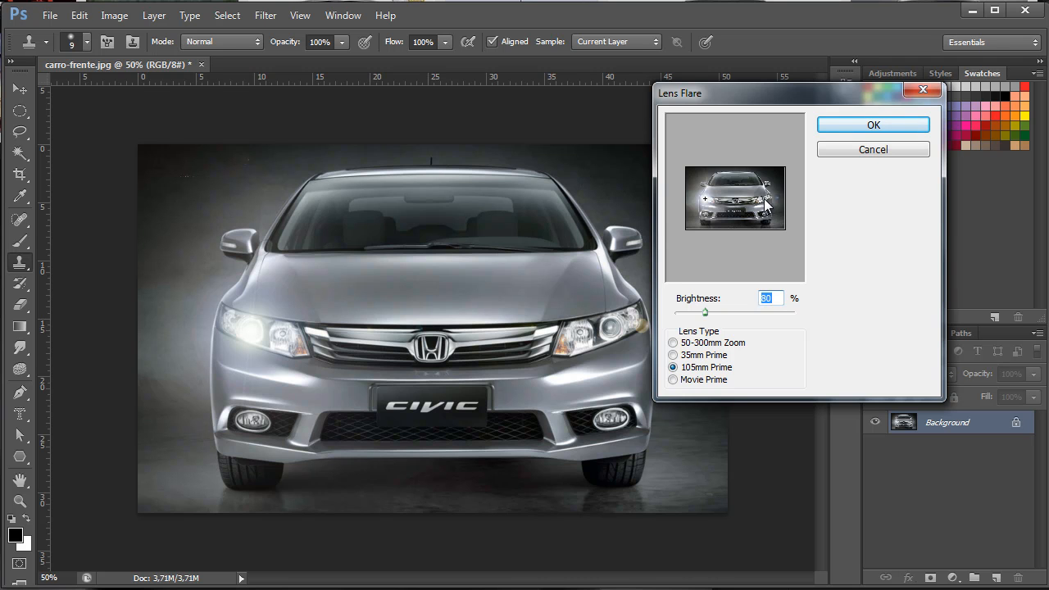
pyautogui.click(760, 200)
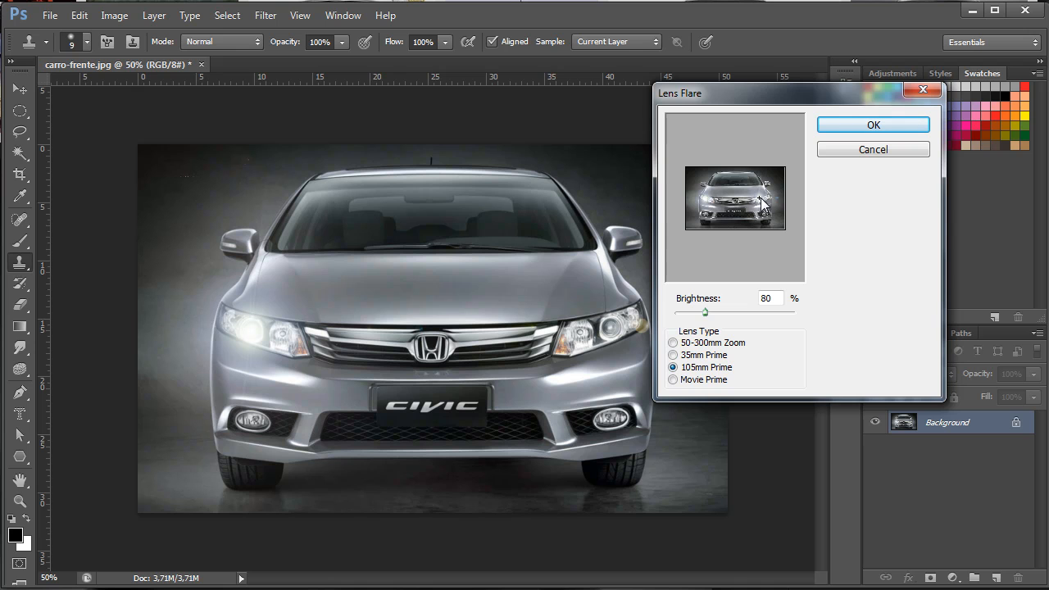
pyautogui.click(742, 192)
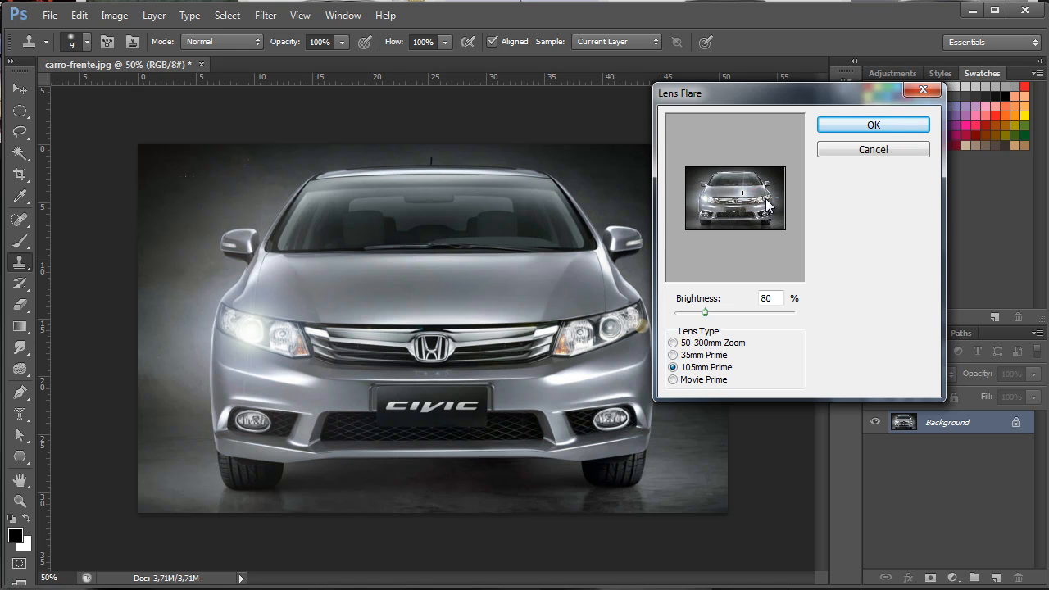
pyautogui.click(763, 200)
pyautogui.click(876, 127)
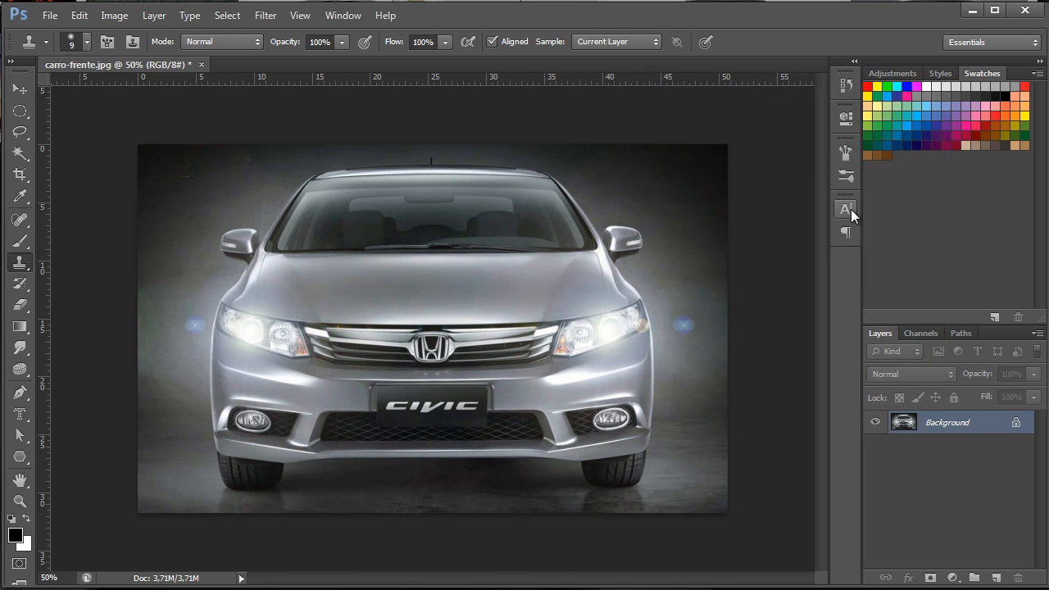